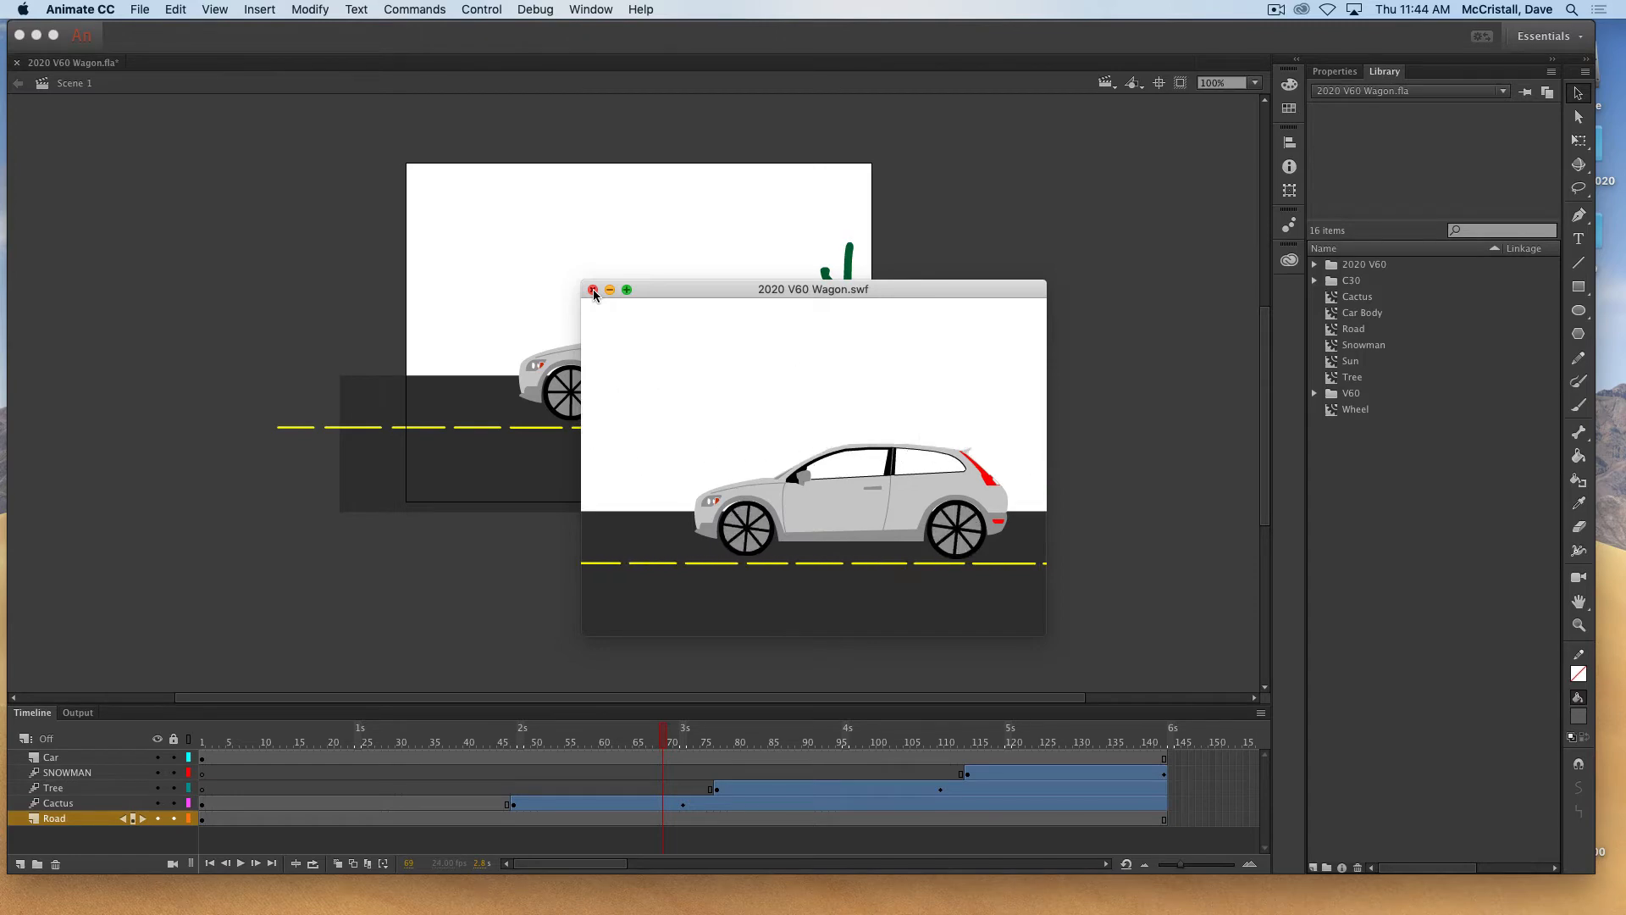
# Close the movie preview and add a new layer named Sky above the Road layer
pyautogui.click(594, 290)
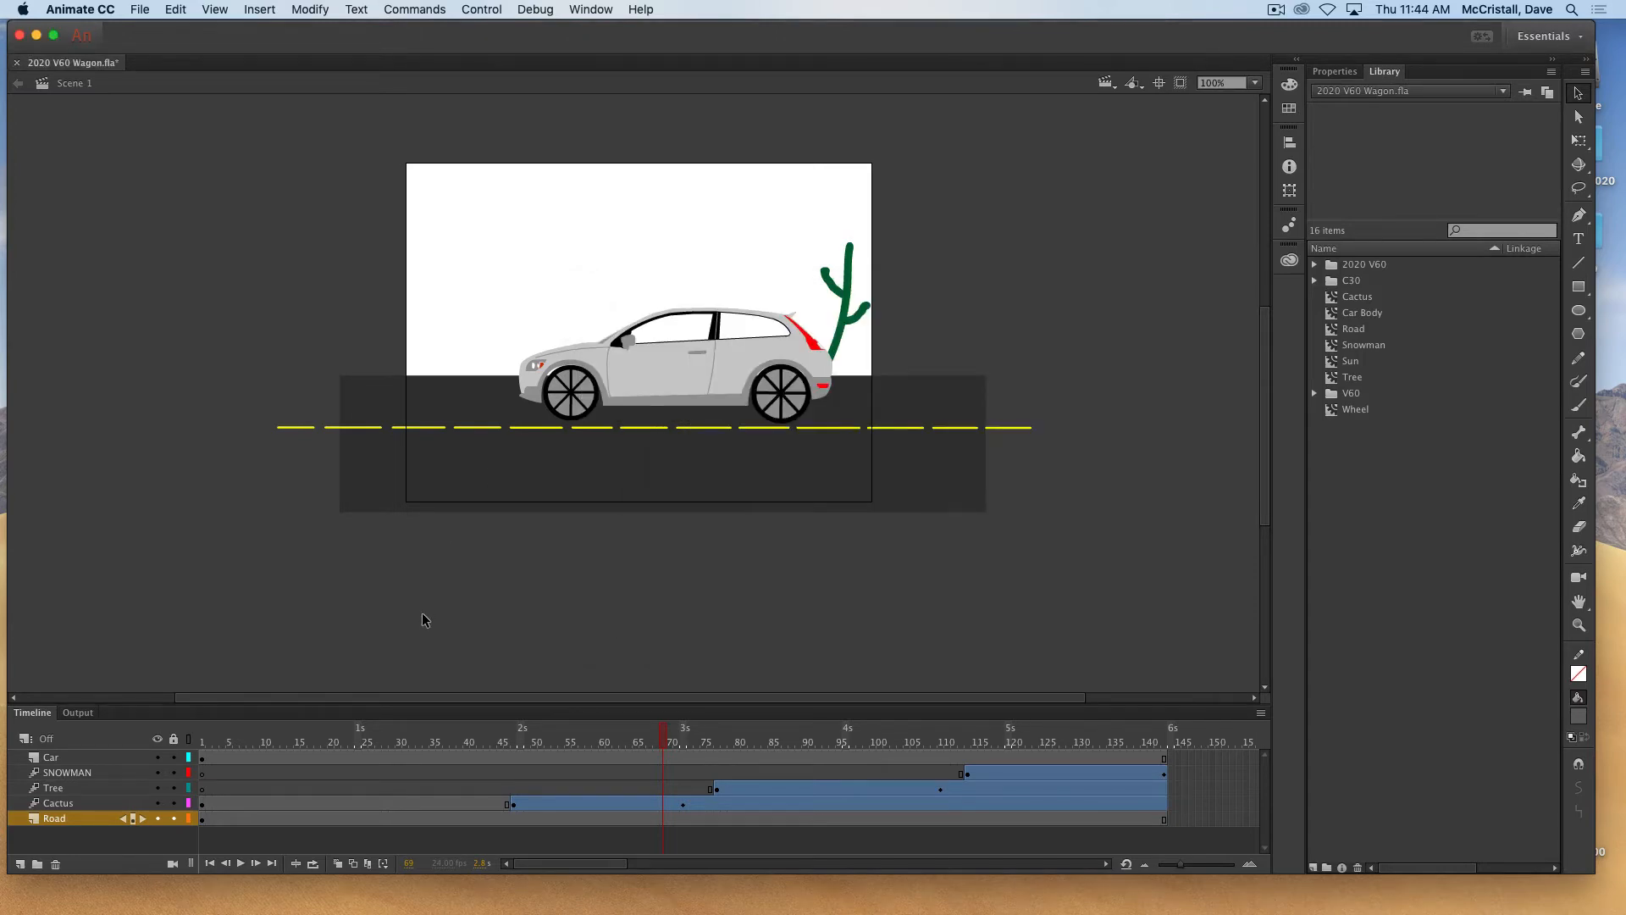
pyautogui.click(20, 864)
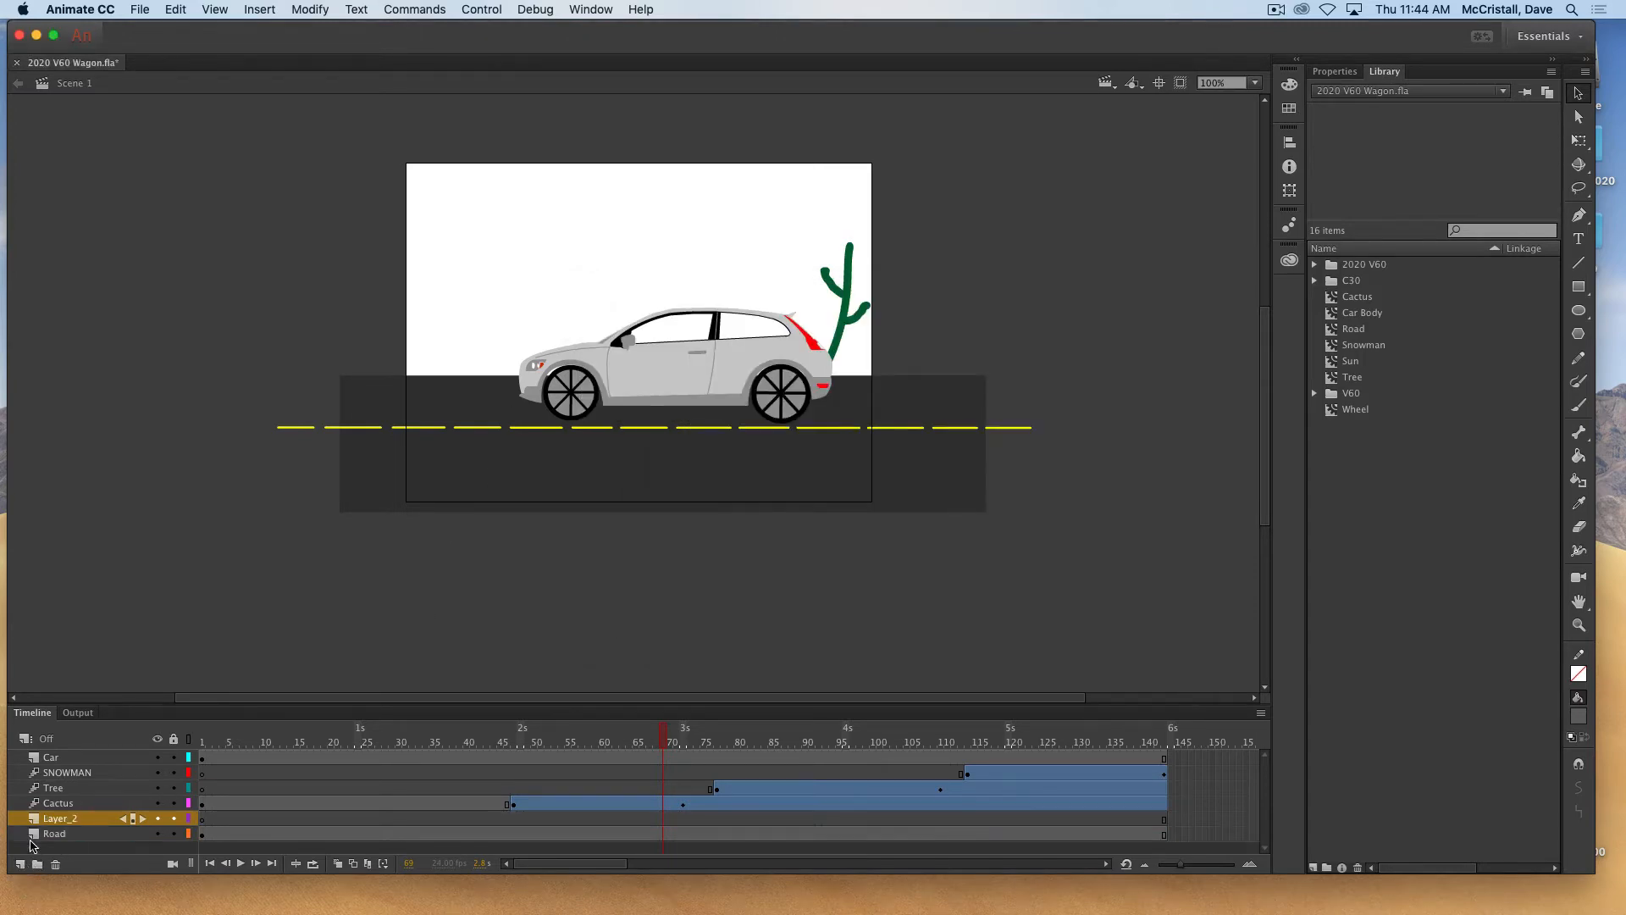
pyautogui.doubleClick(51, 818)
pyautogui.write('Sky')
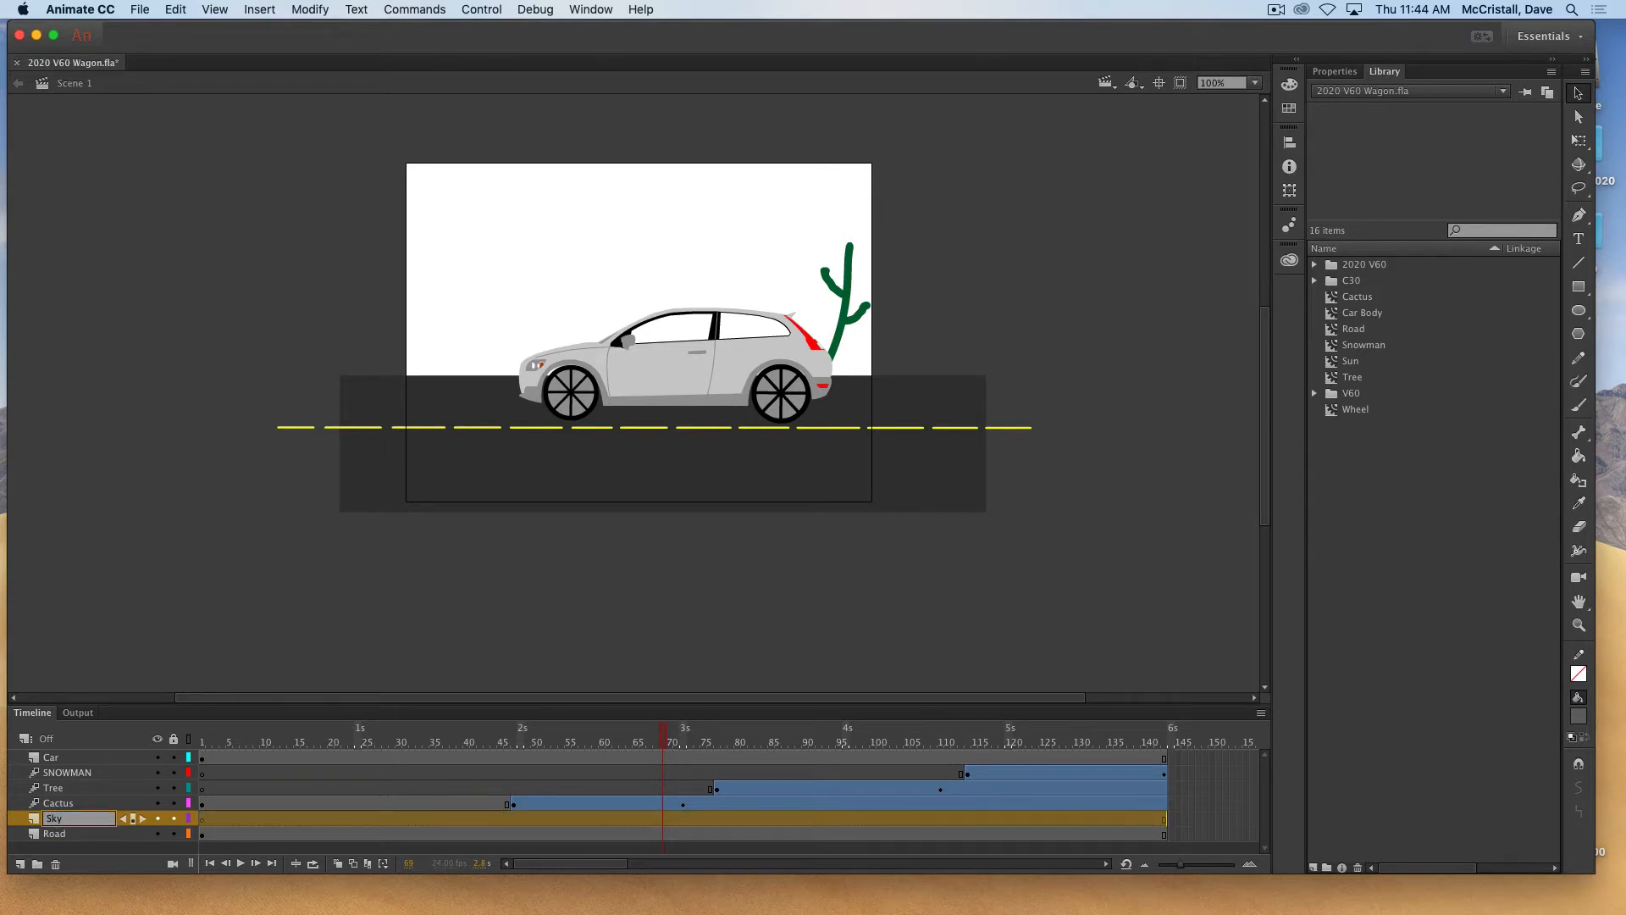
pyautogui.press('Return')
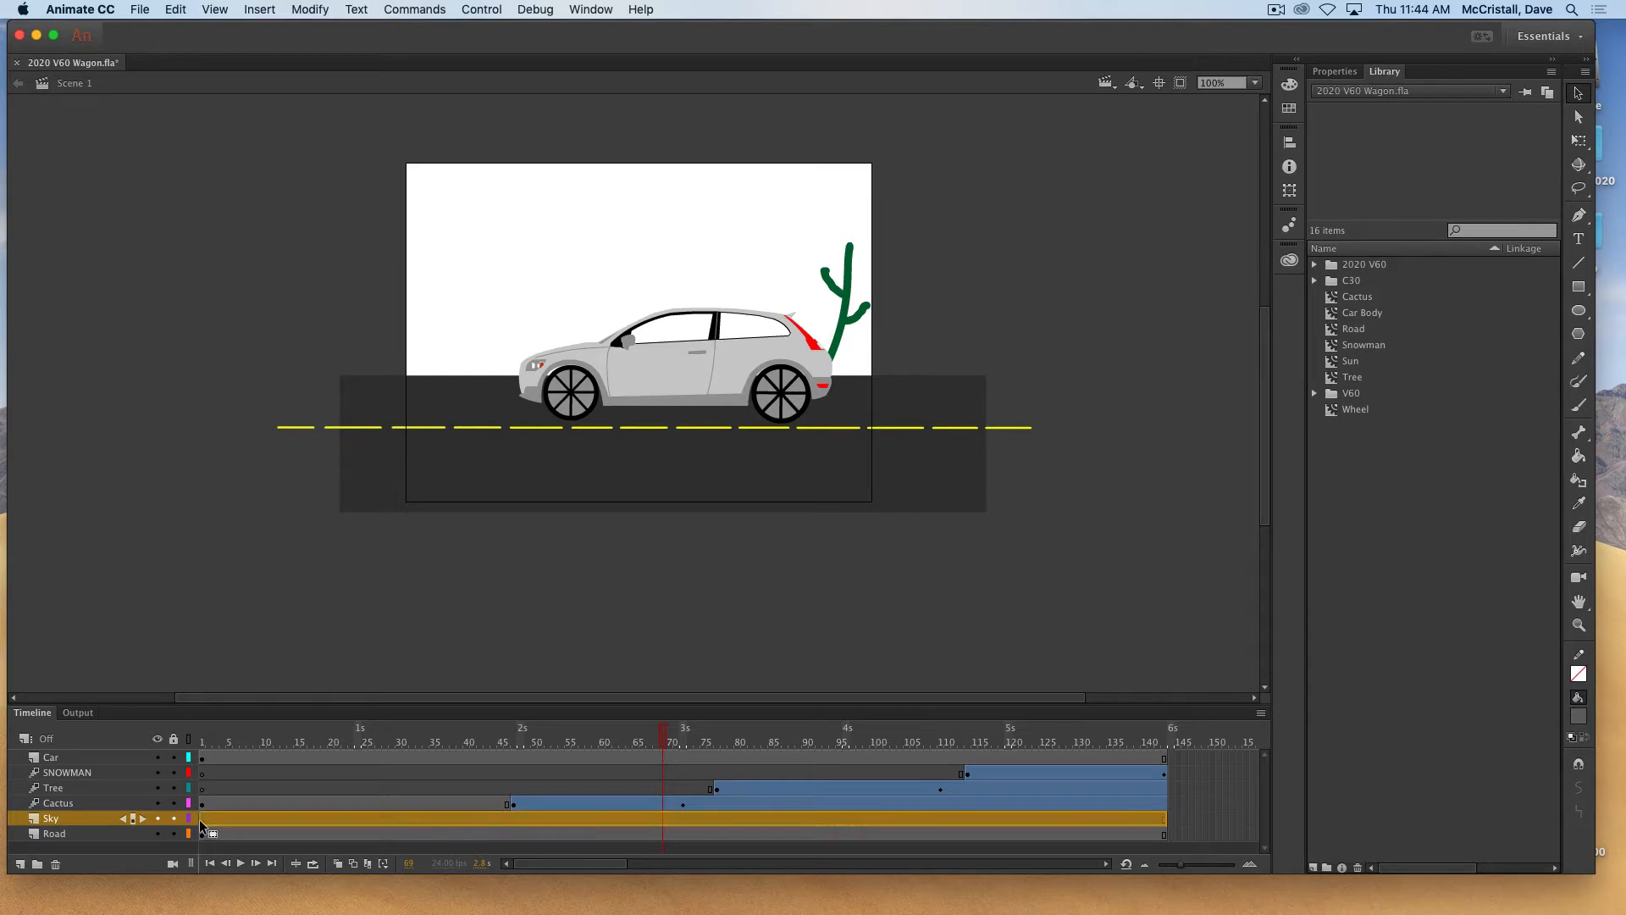
# At frame 1 of the Sky layer, draw a bright blue #0099FF rectangle covering the stage from above its upper edge down past the road's upper edge
pyautogui.click(202, 819)
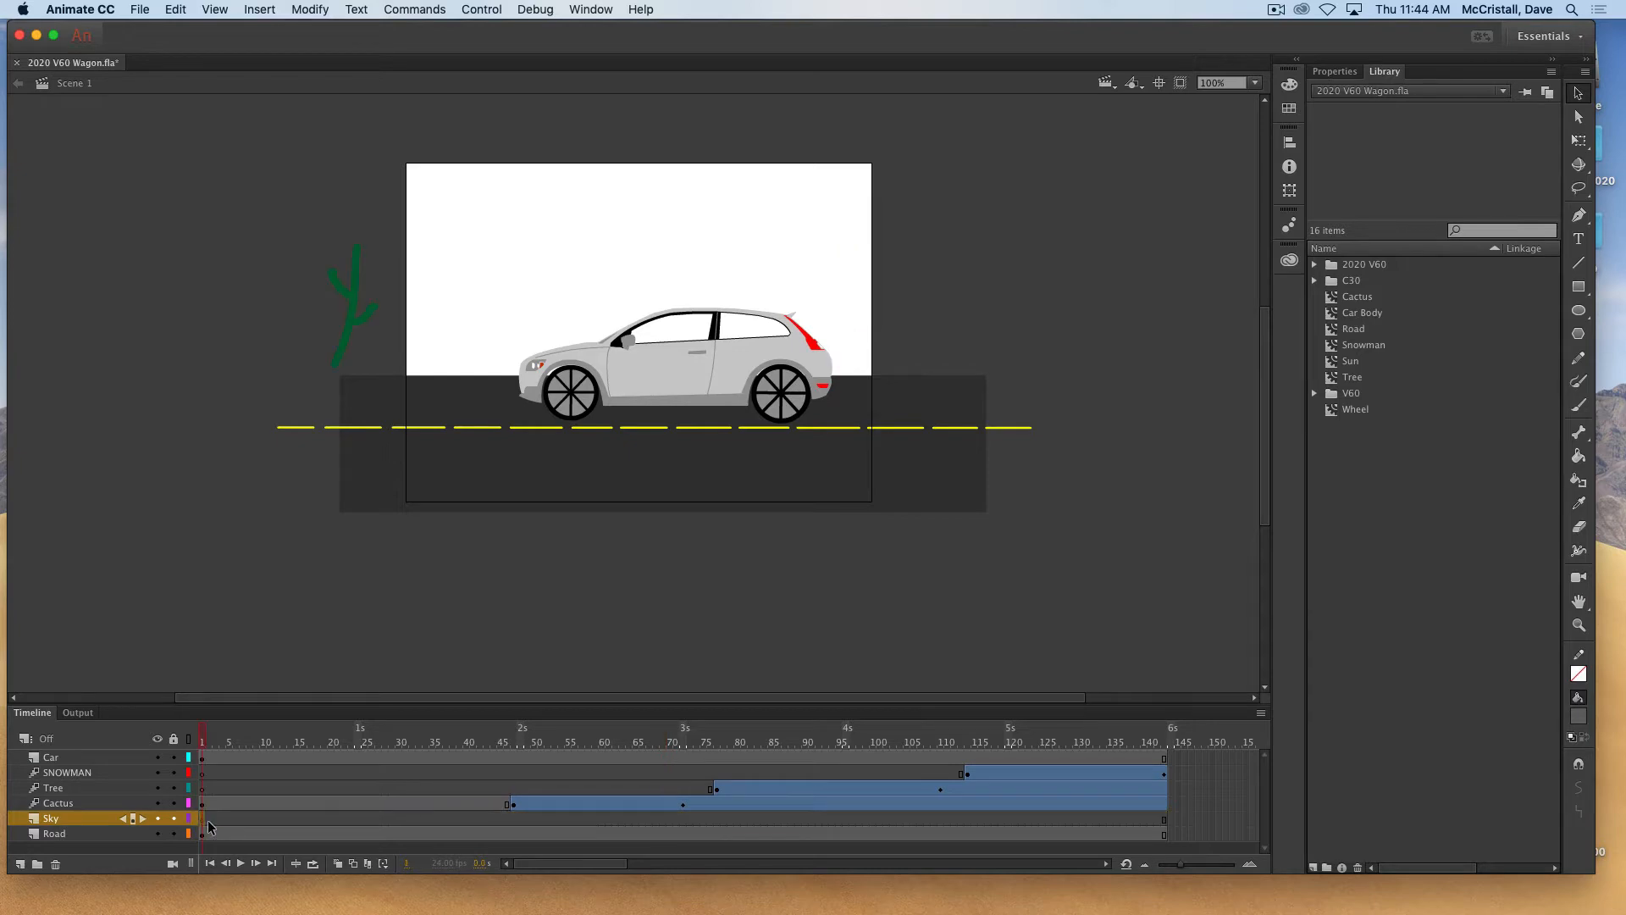
pyautogui.click(1579, 286)
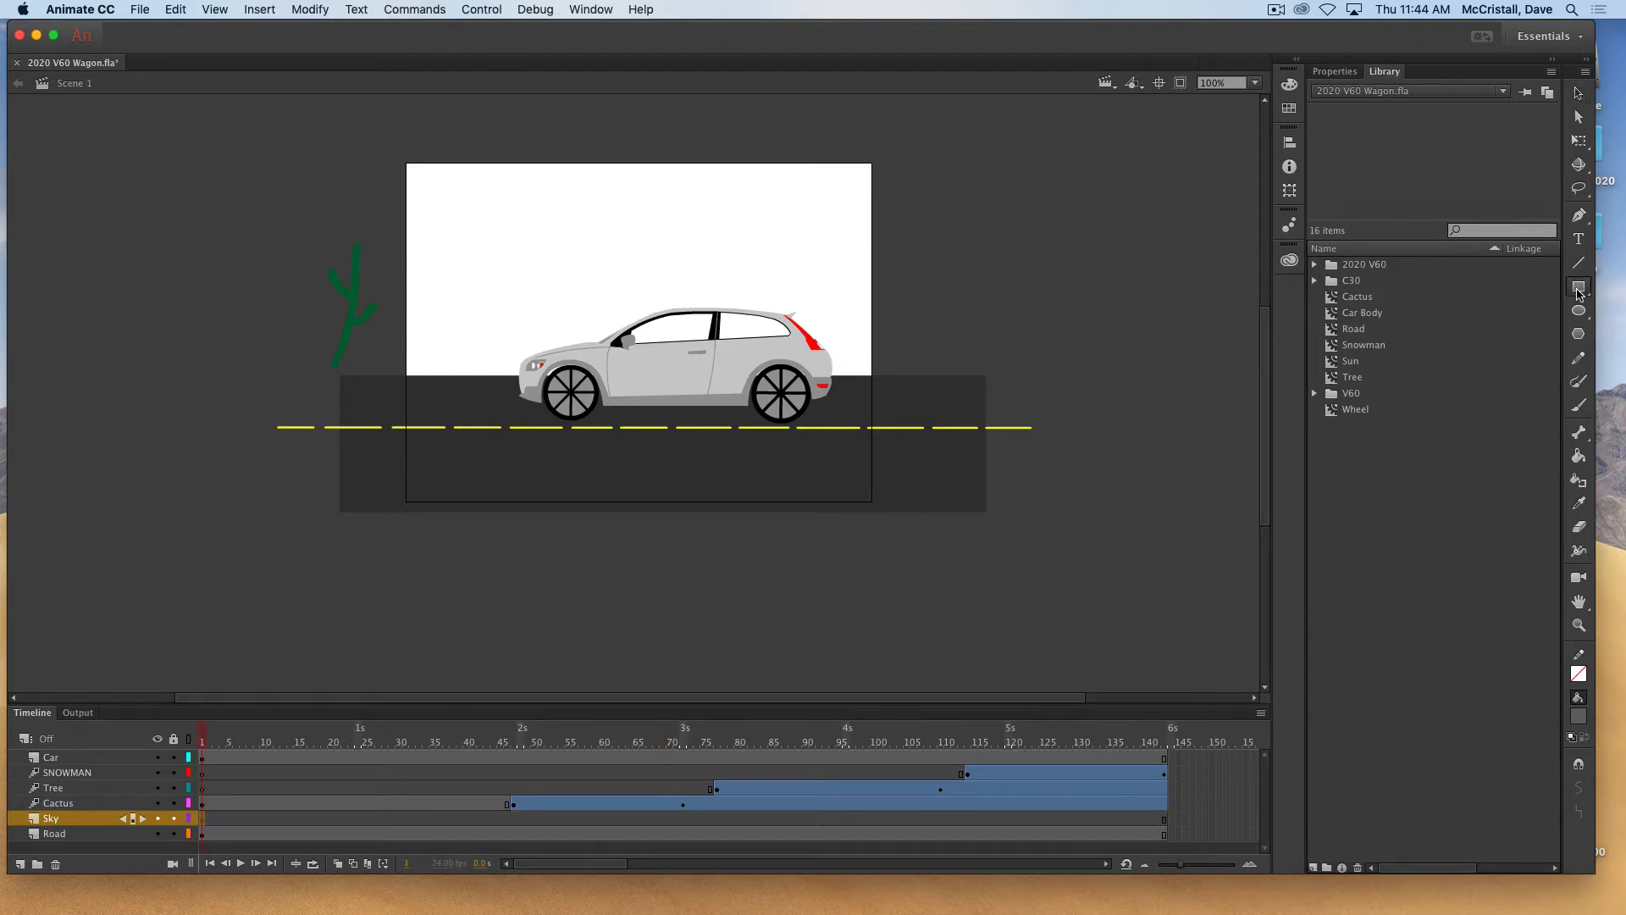
pyautogui.click(1579, 717)
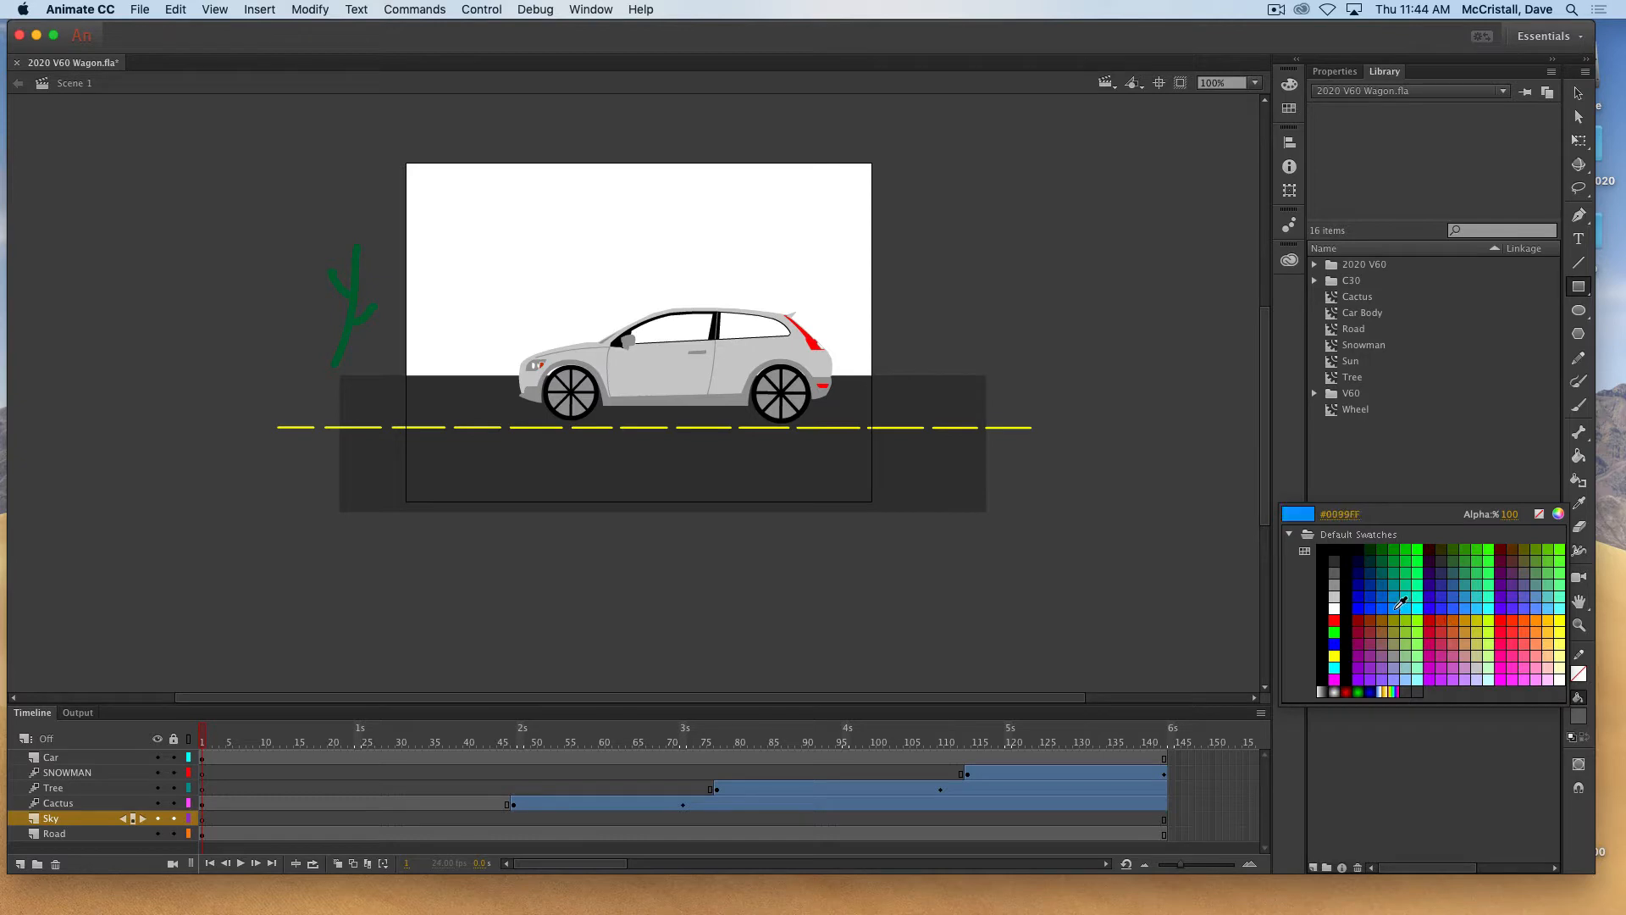
pyautogui.click(1399, 603)
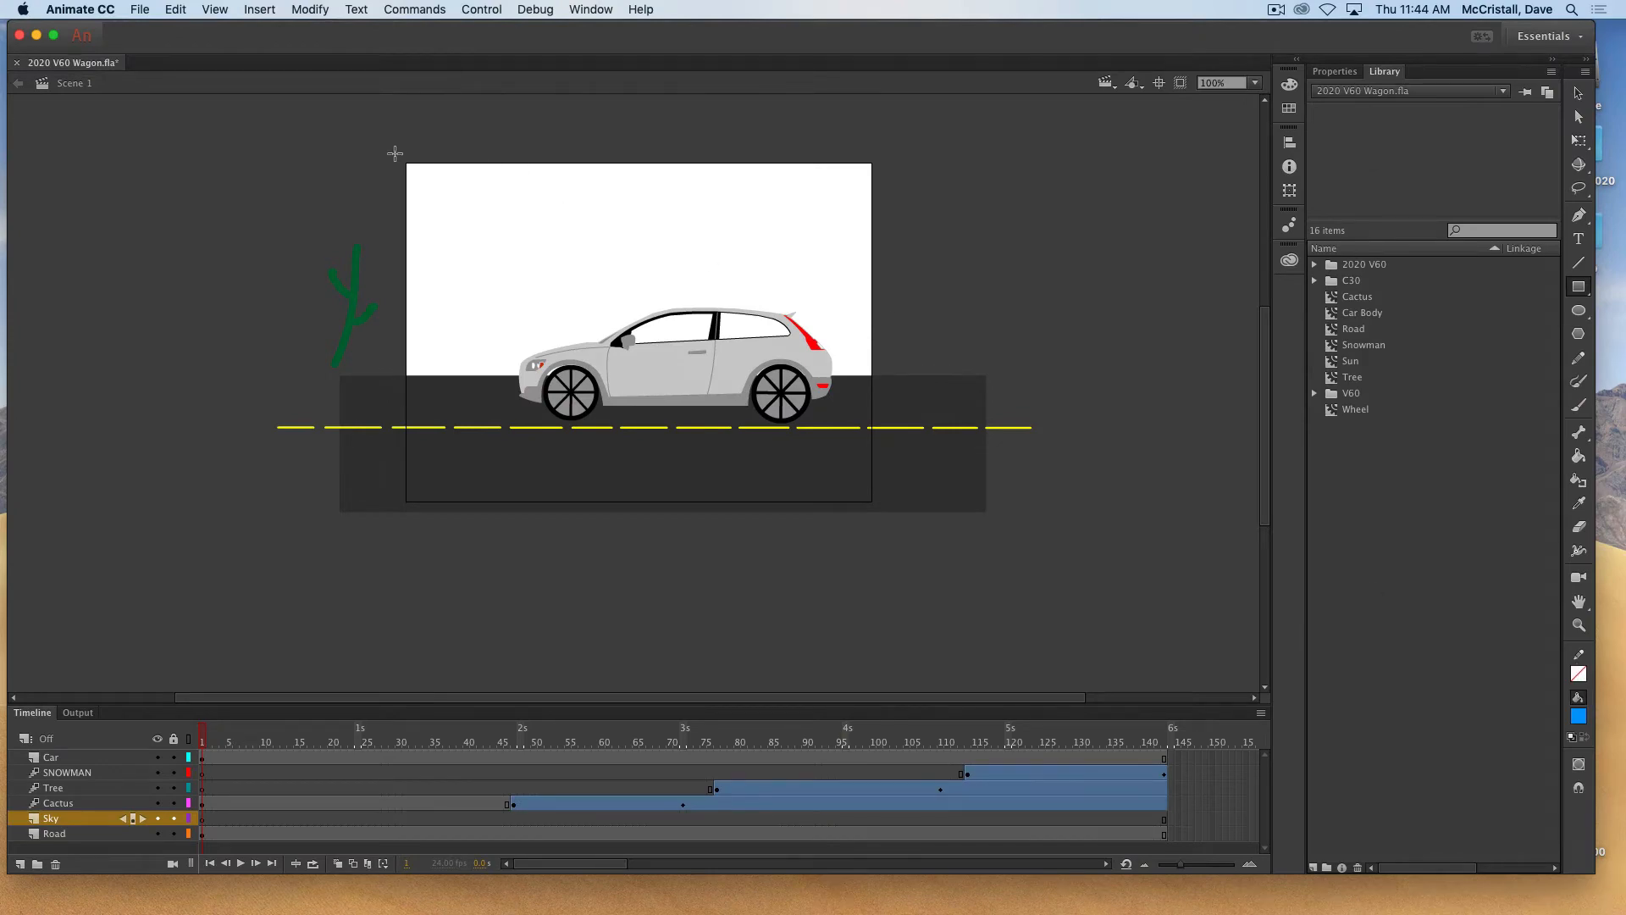
pyautogui.moveTo(380, 149)
pyautogui.mouseDown()
pyautogui.moveTo(736, 383)
pyautogui.moveTo(923, 407)
pyautogui.mouseUp()
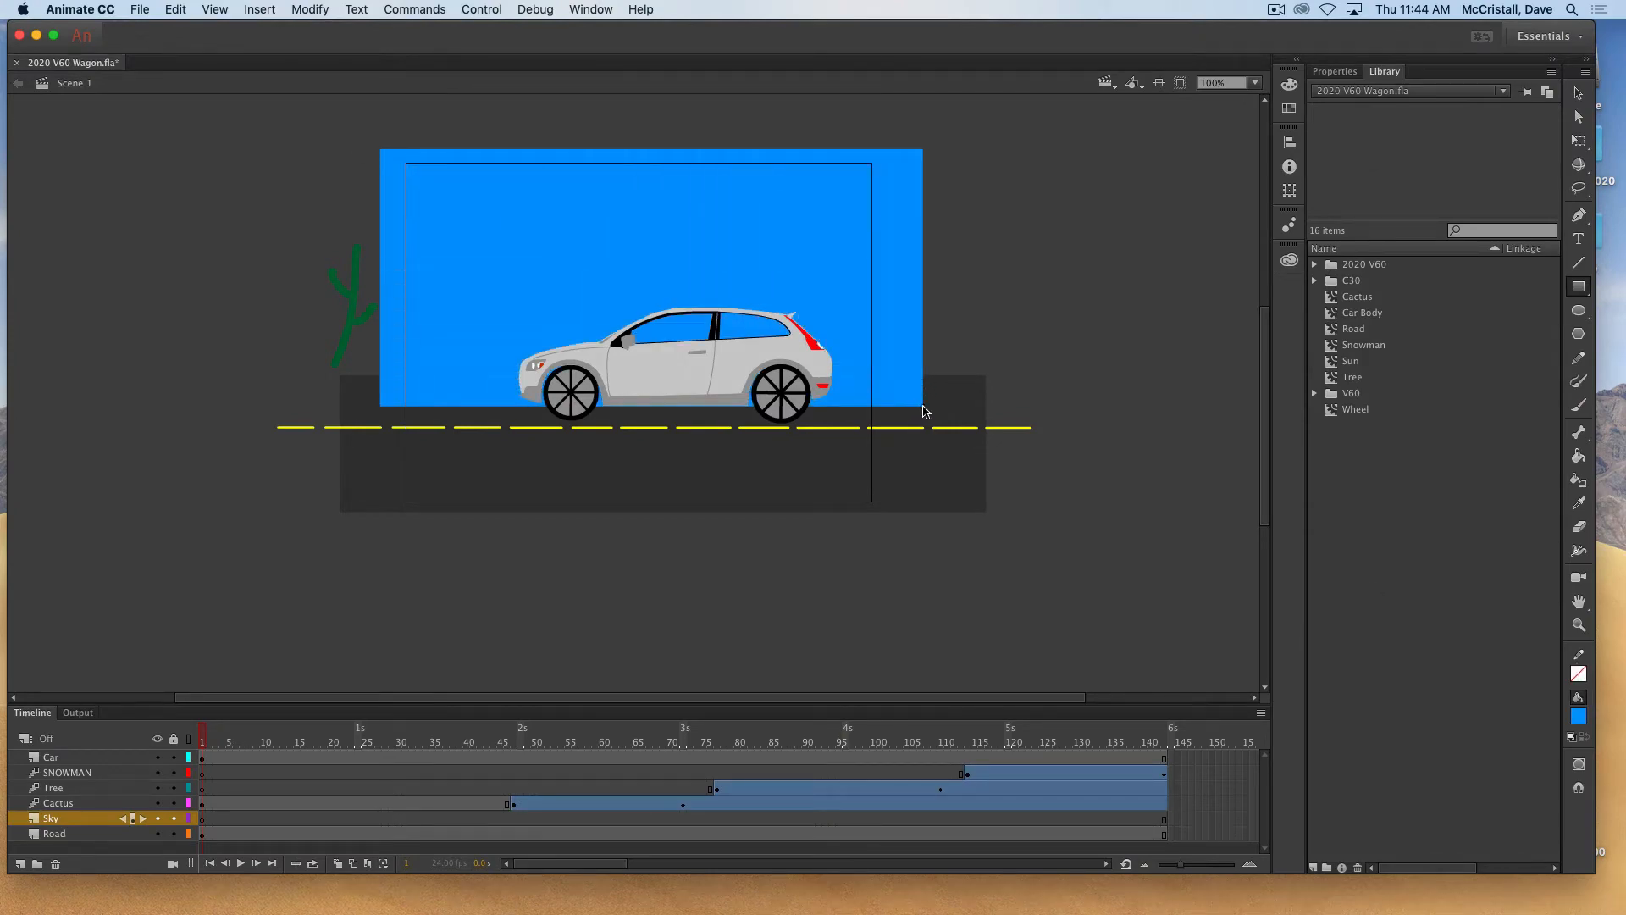
pyautogui.click(64, 819)
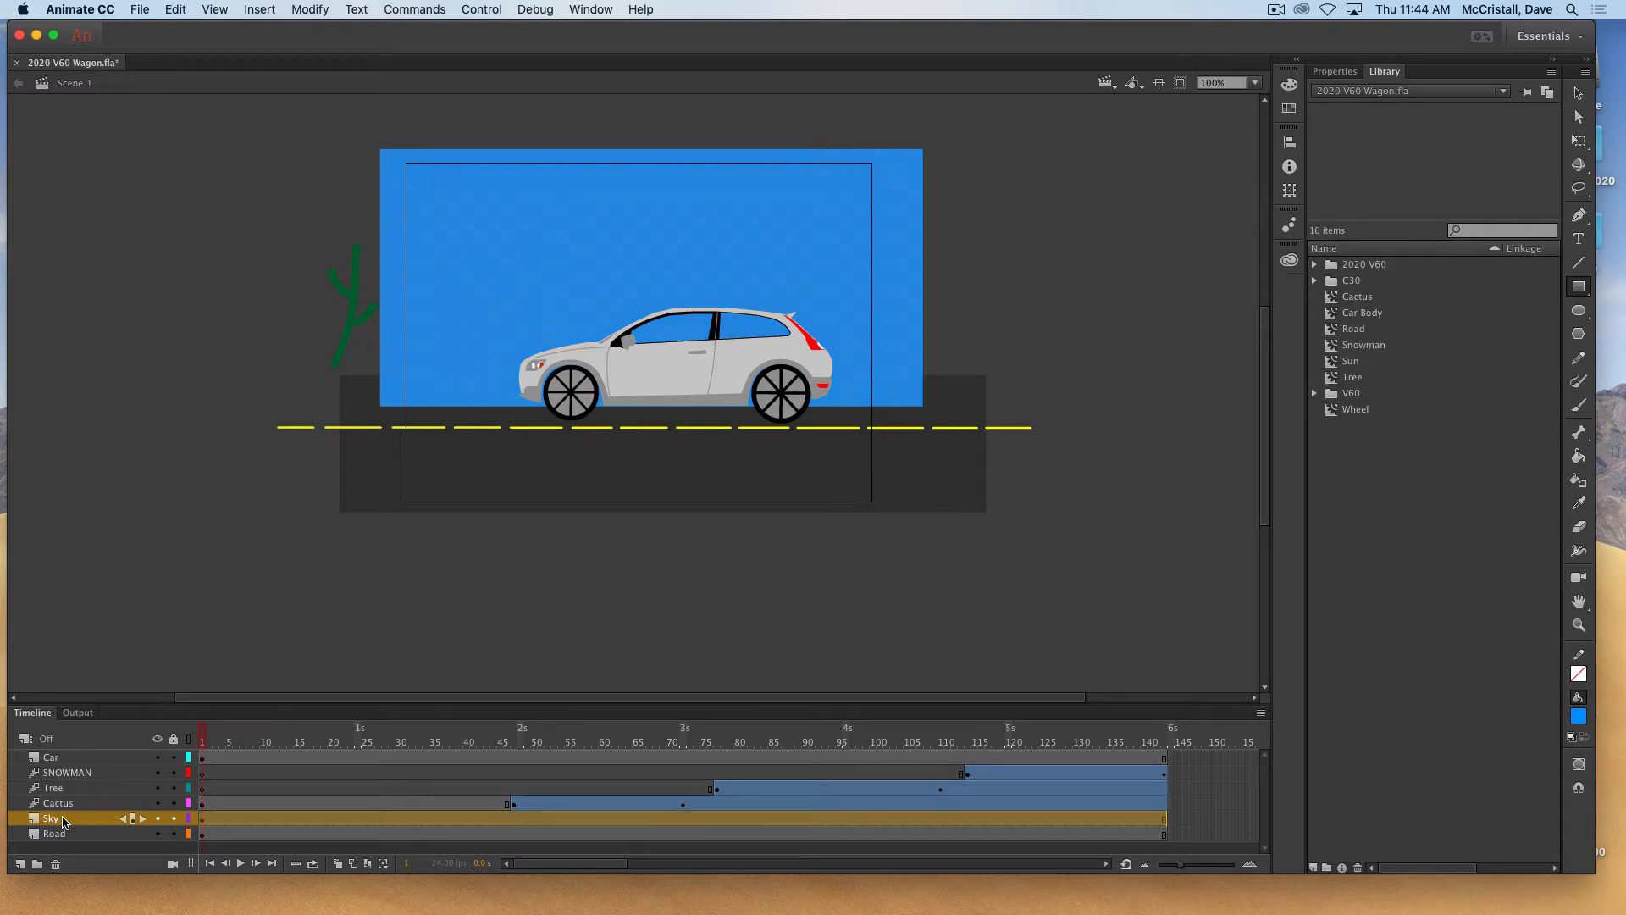
pyautogui.click(55, 863)
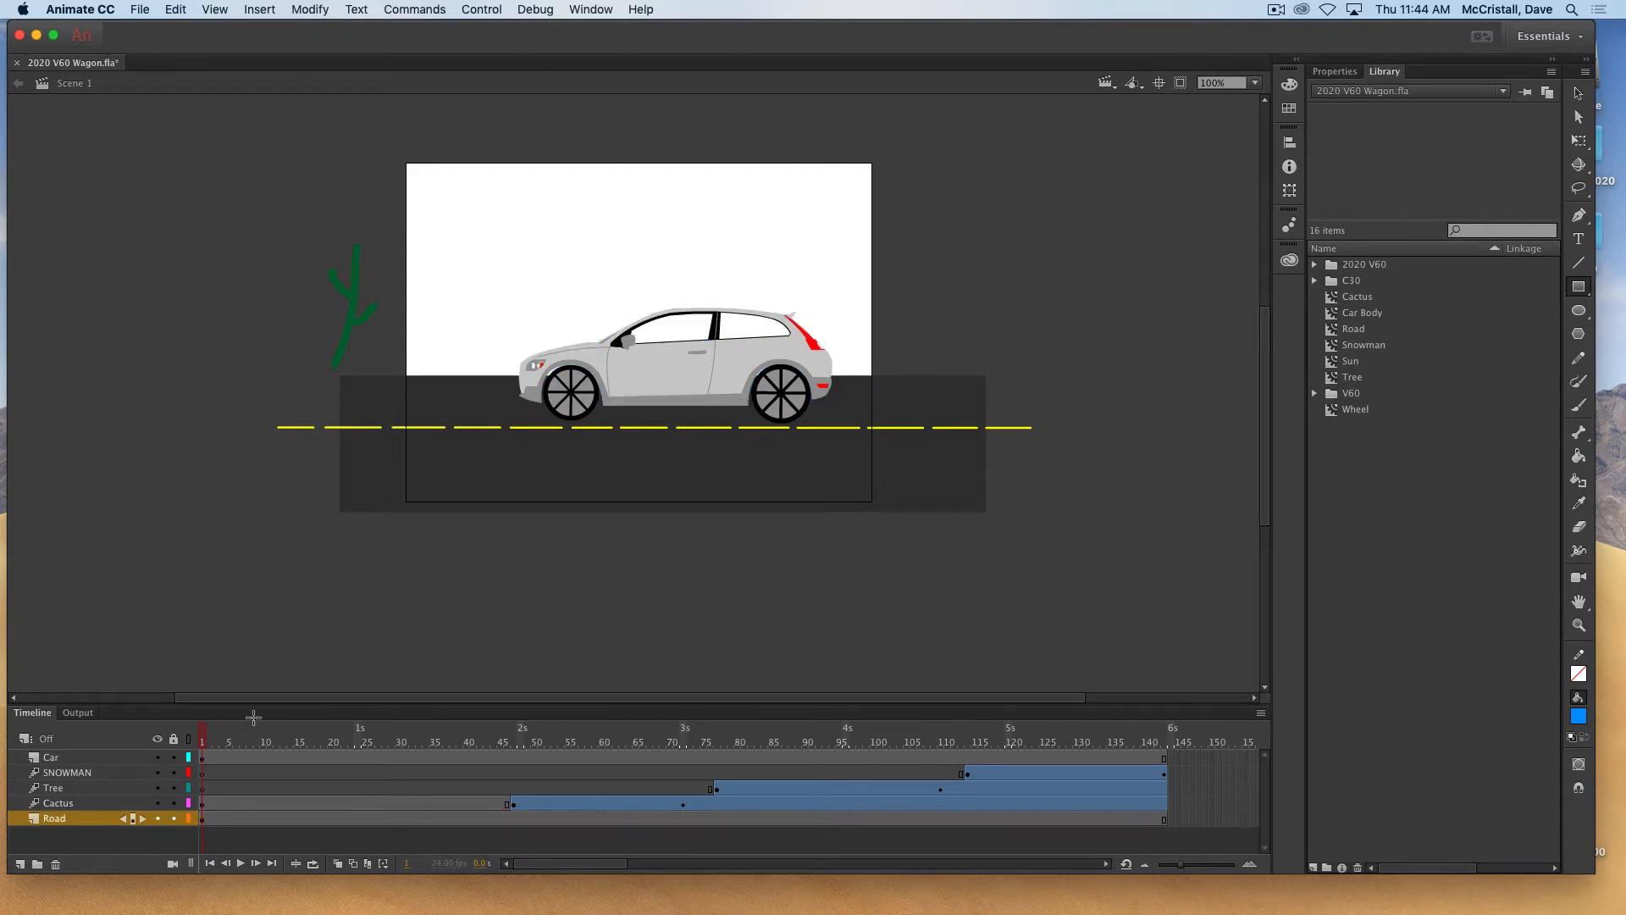
pyautogui.click(200, 818)
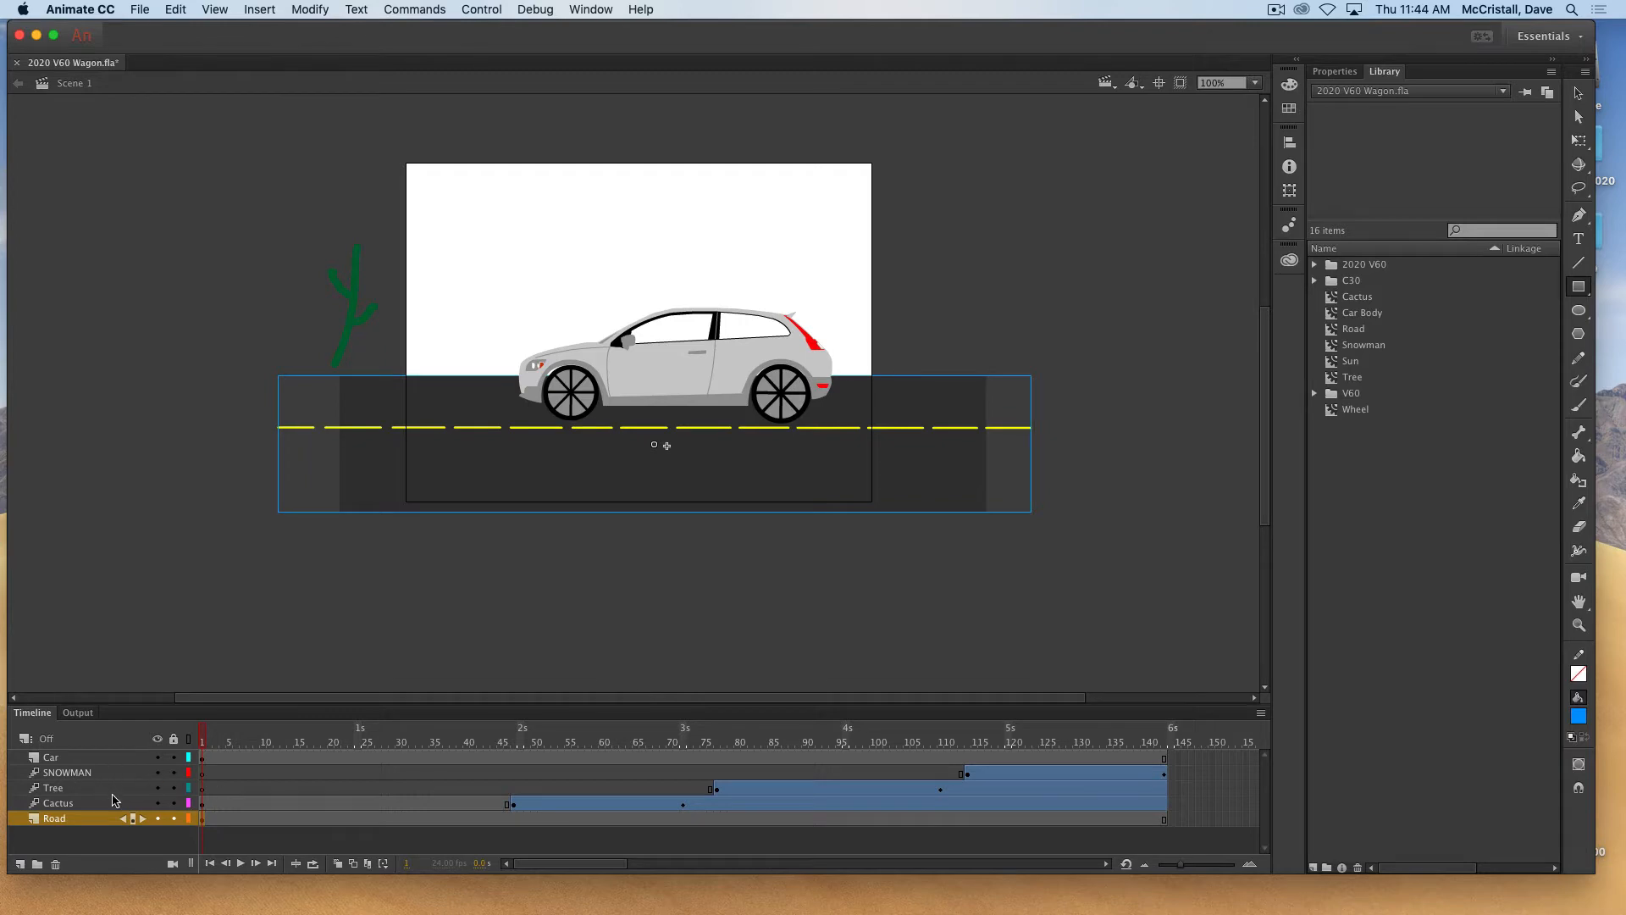
pyautogui.press('Escape')
pyautogui.press('super+z')
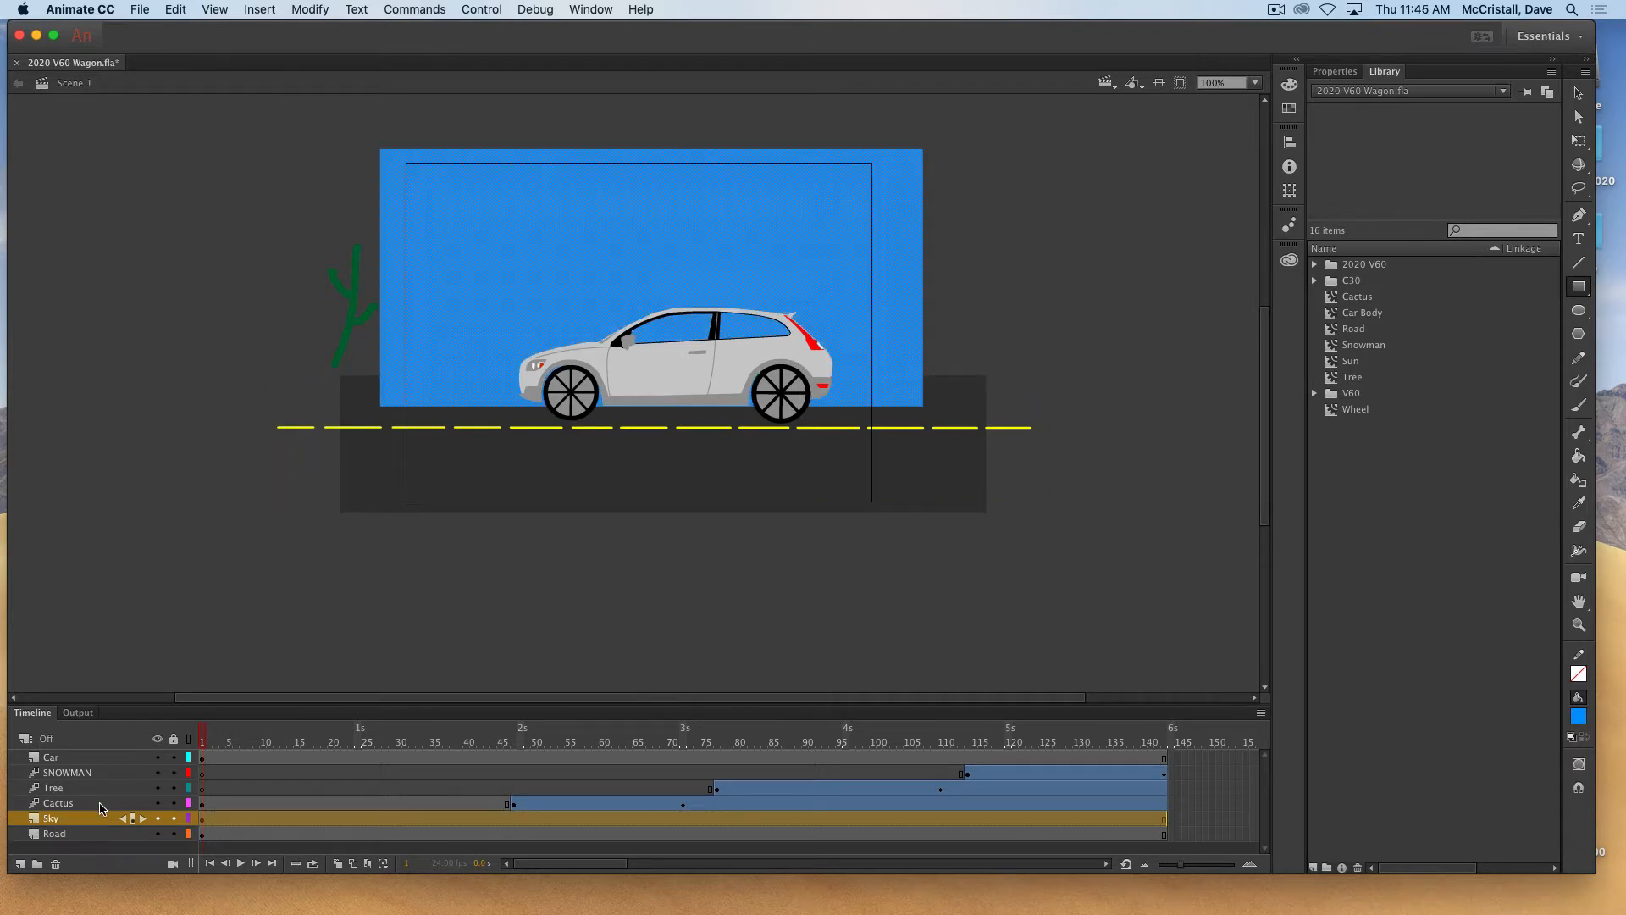
# Move the Sky layer below the Road layer and insert a keyframe on it at frame 143
pyautogui.moveTo(83, 832); pyautogui.dragTo(82, 845)
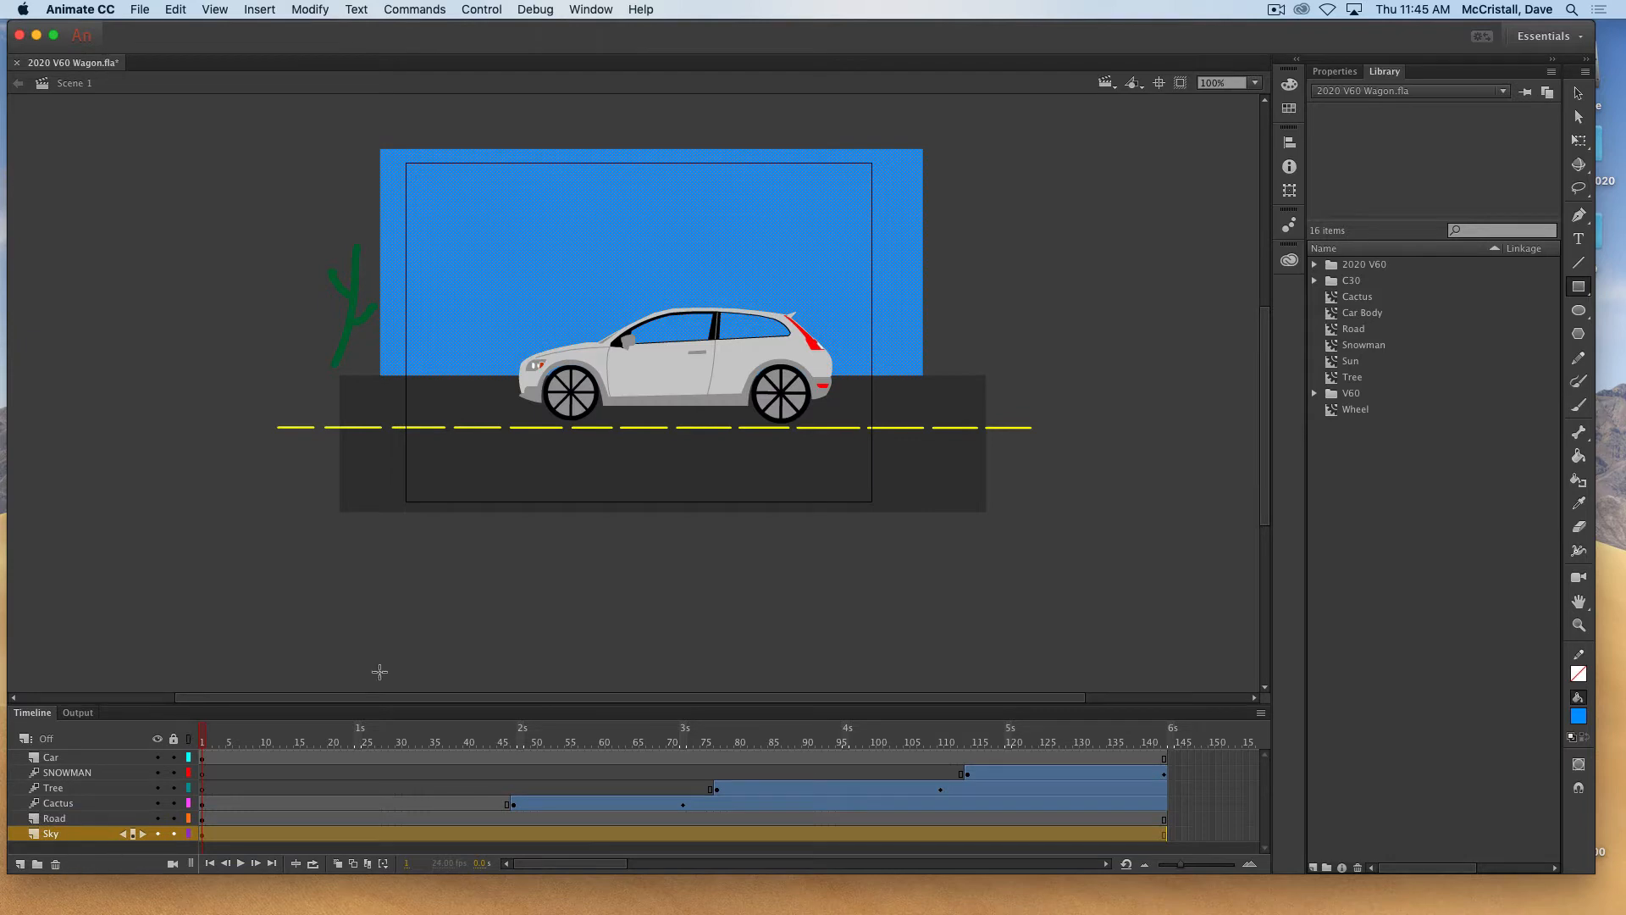
pyautogui.click(1162, 833)
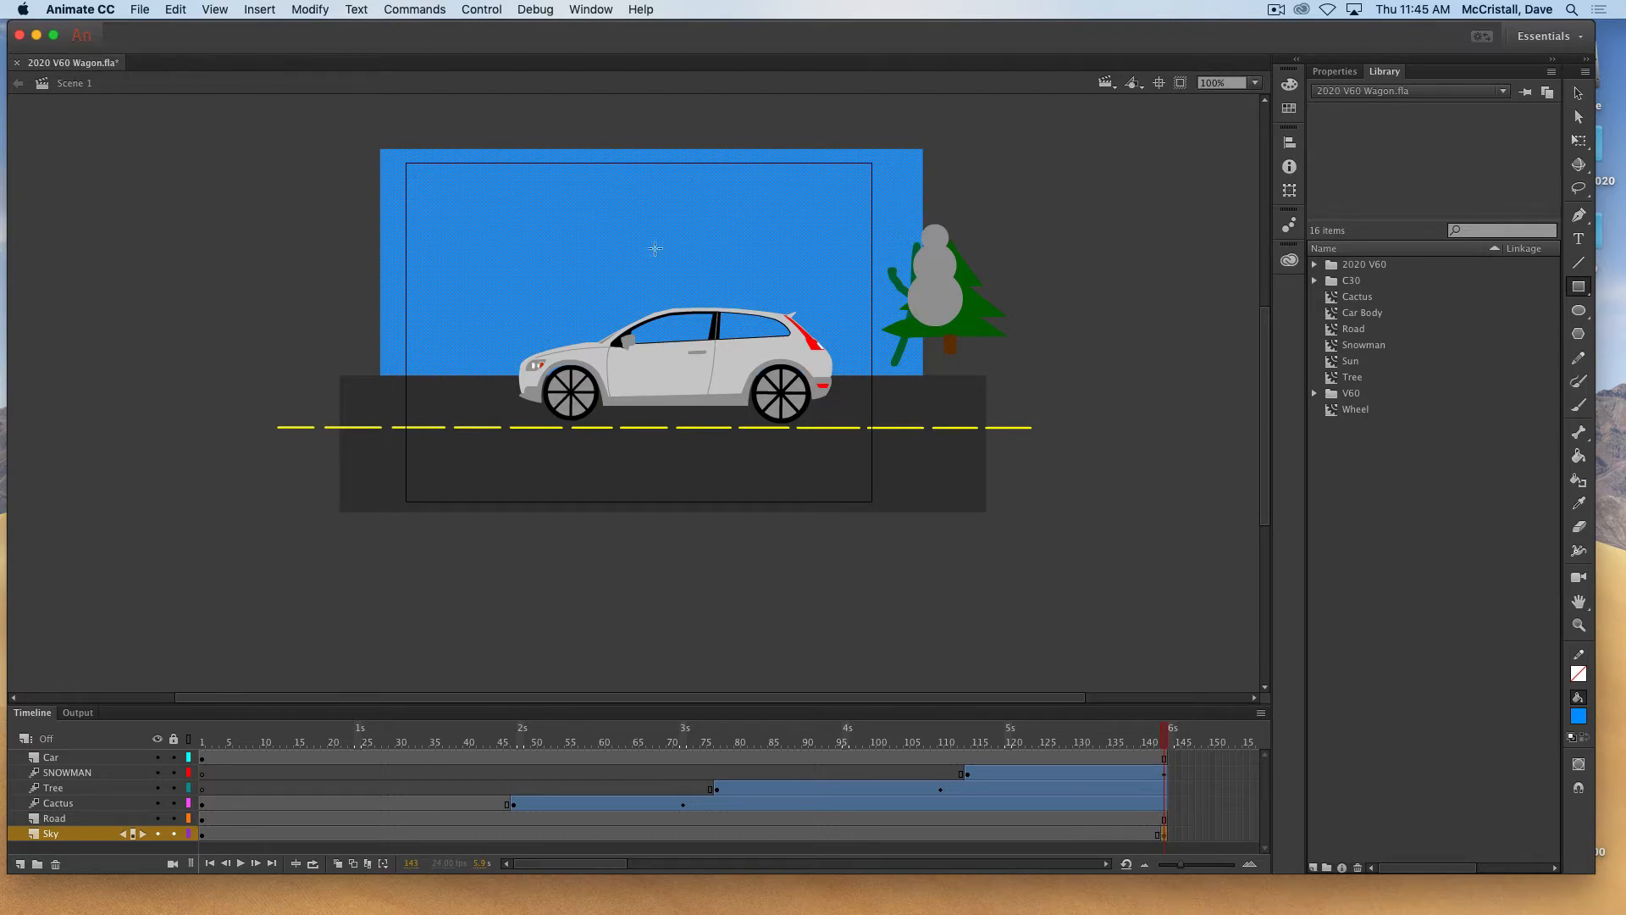
# Recolour the sky rectangle at frame 143 to dark grey #333333
pyautogui.click(1575, 715)
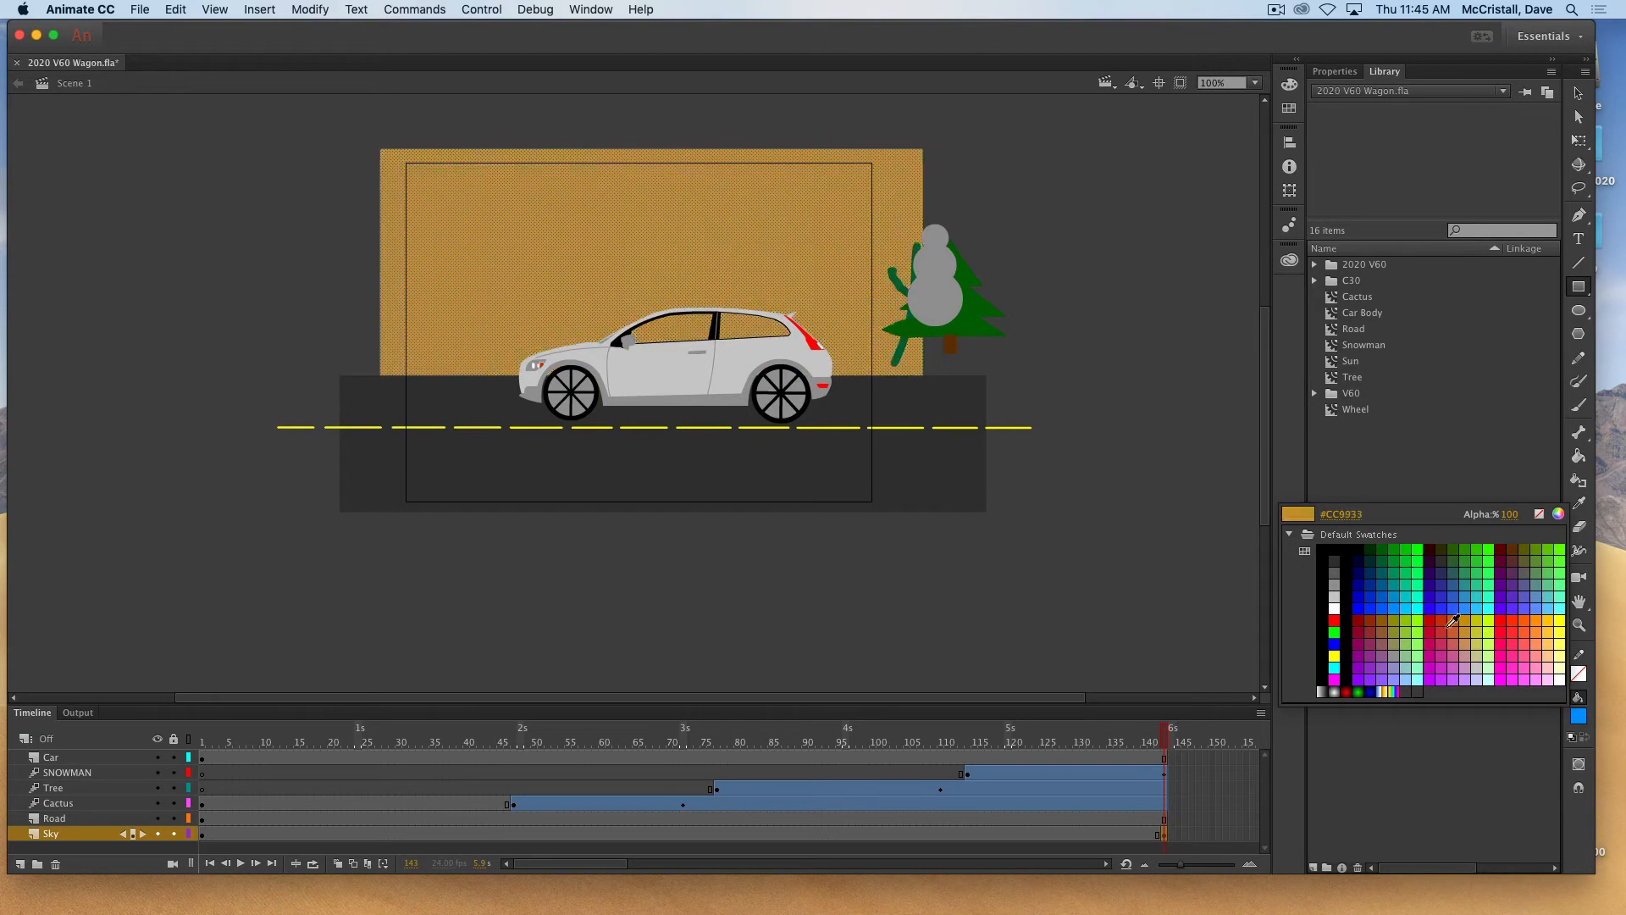
pyautogui.click(1333, 561)
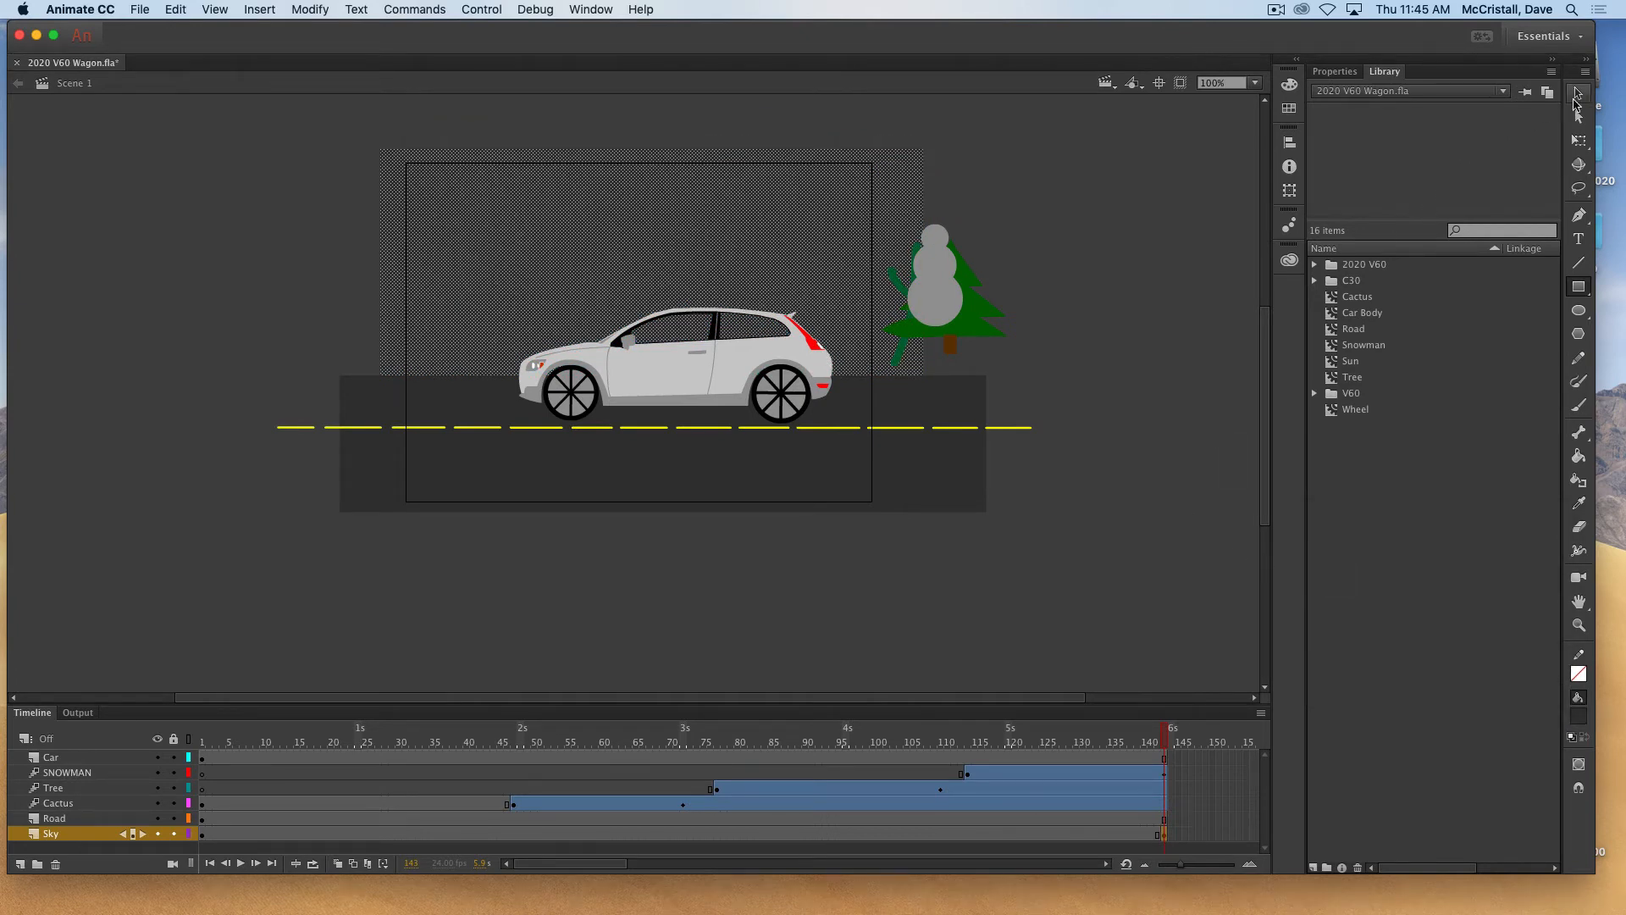
pyautogui.click(1577, 98)
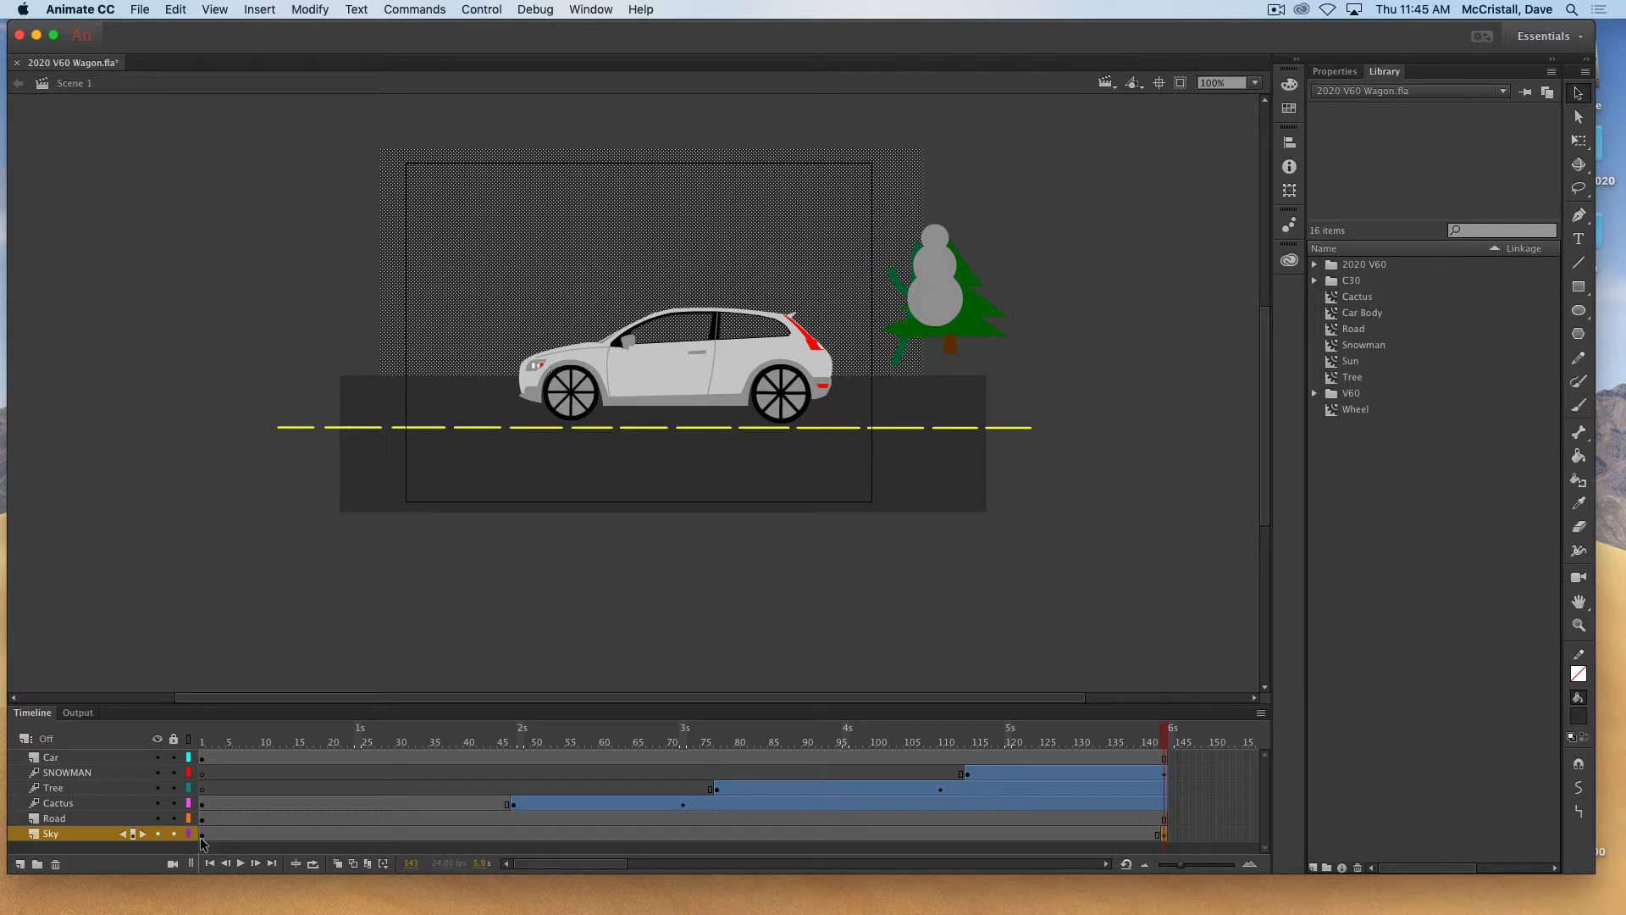
# Create a shape tween on the Sky layer between its keyframes at frames 1 and 143
pyautogui.click(202, 836)
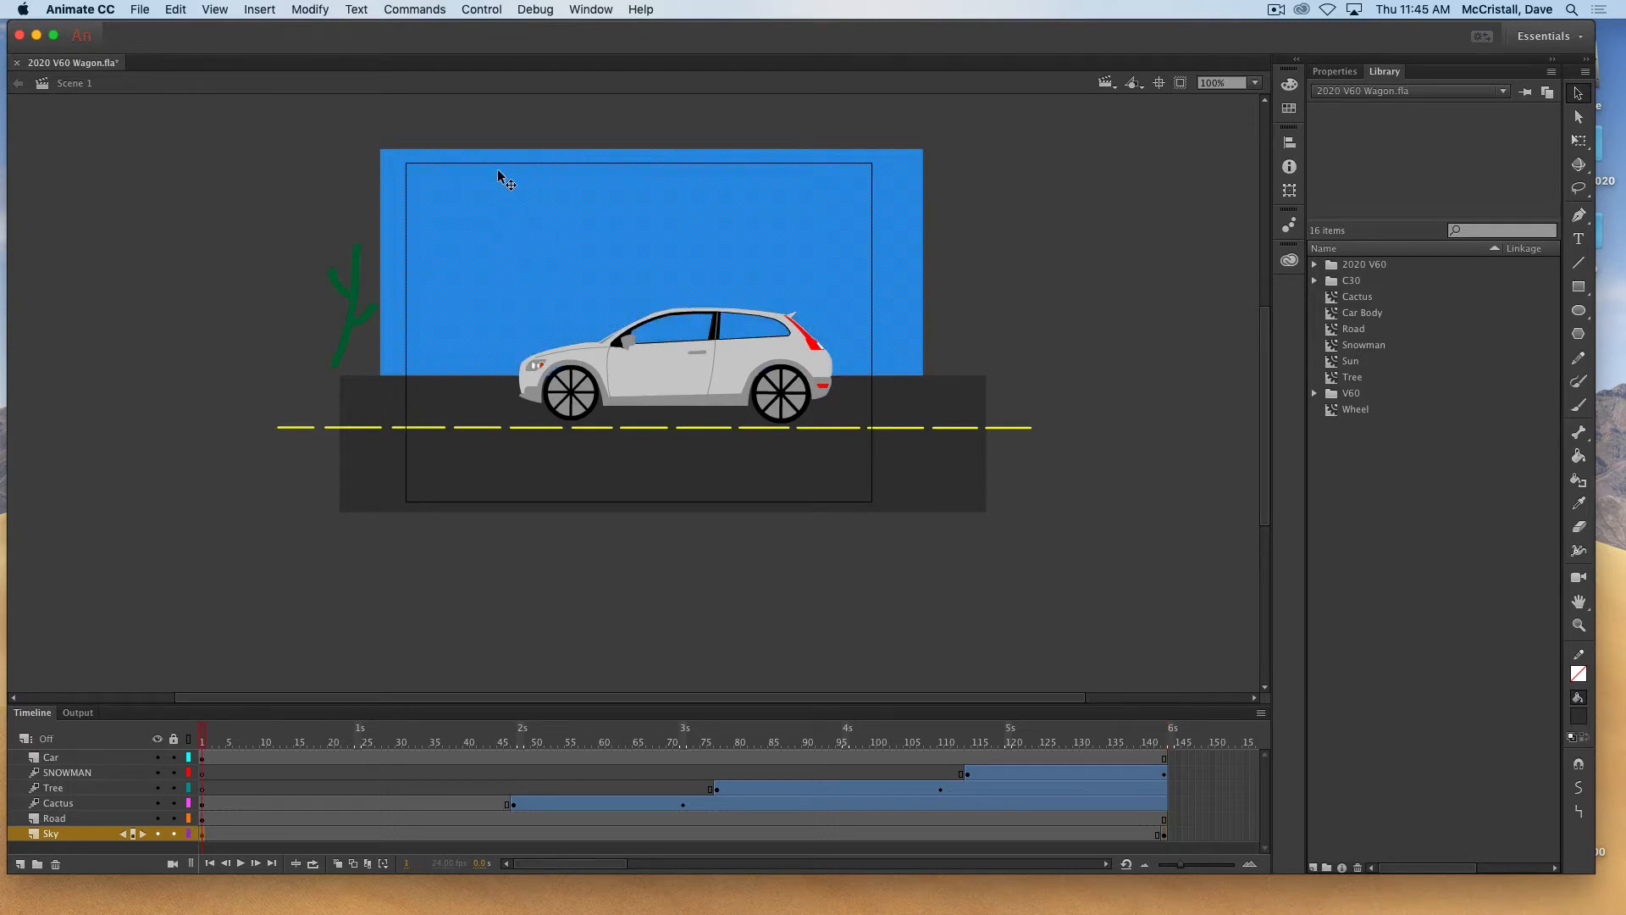
pyautogui.click(1164, 834)
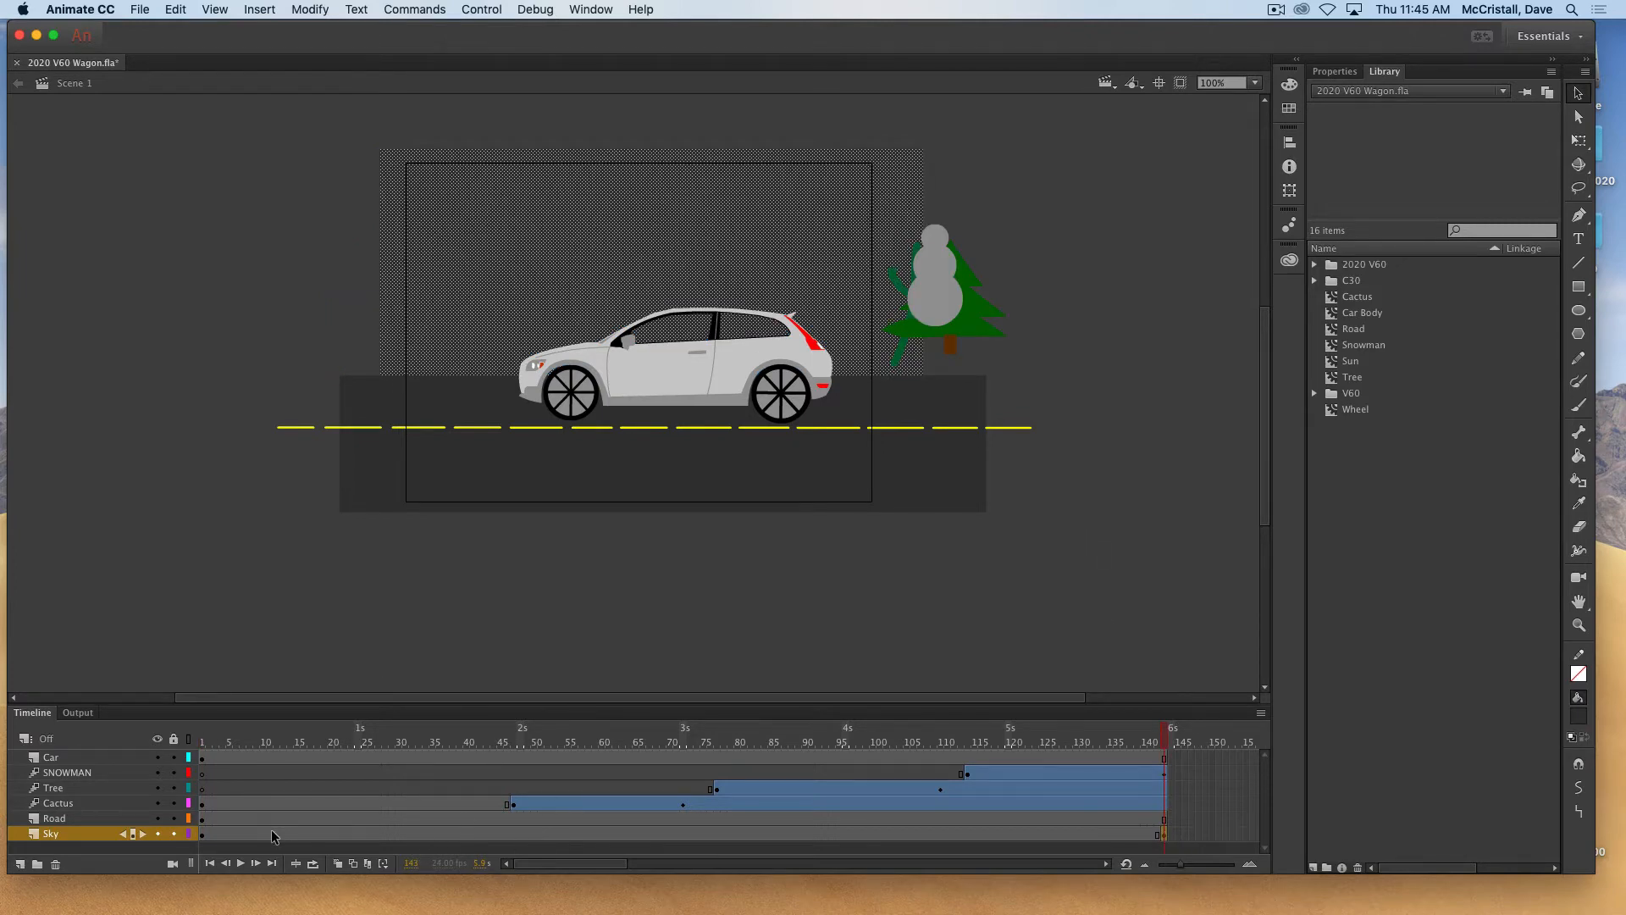
pyautogui.rightClick(502, 834)
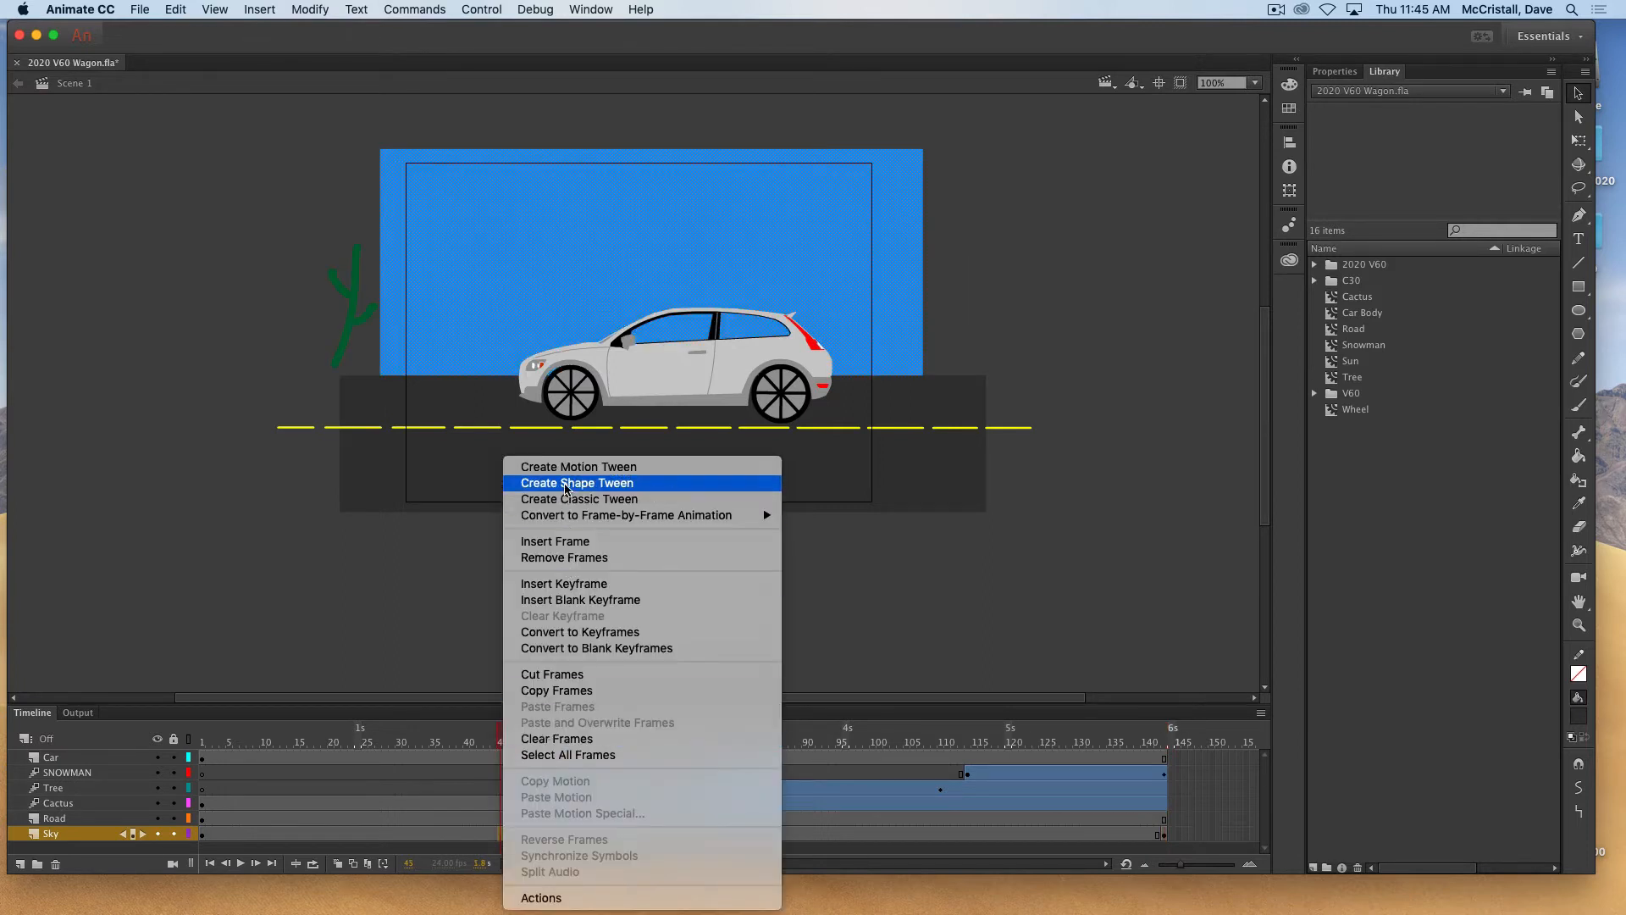
pyautogui.click(564, 485)
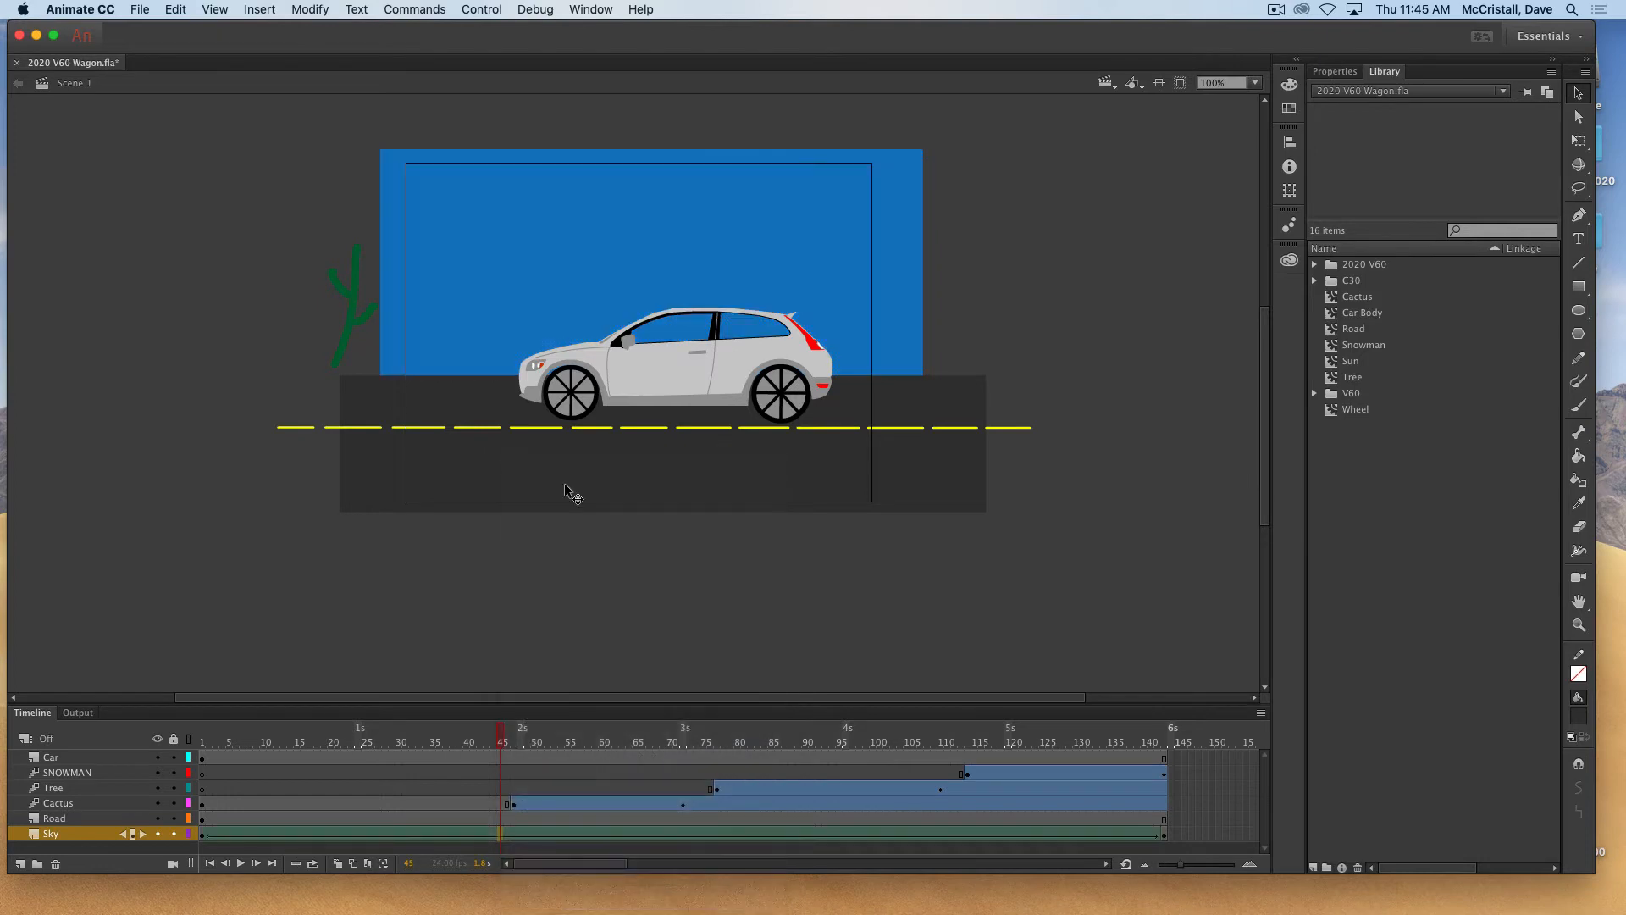
# Scrub back to frame 1 and test the movie to review the sky's colour change, closing the preview when done
pyautogui.moveTo(490, 735); pyautogui.dragTo(178, 743)
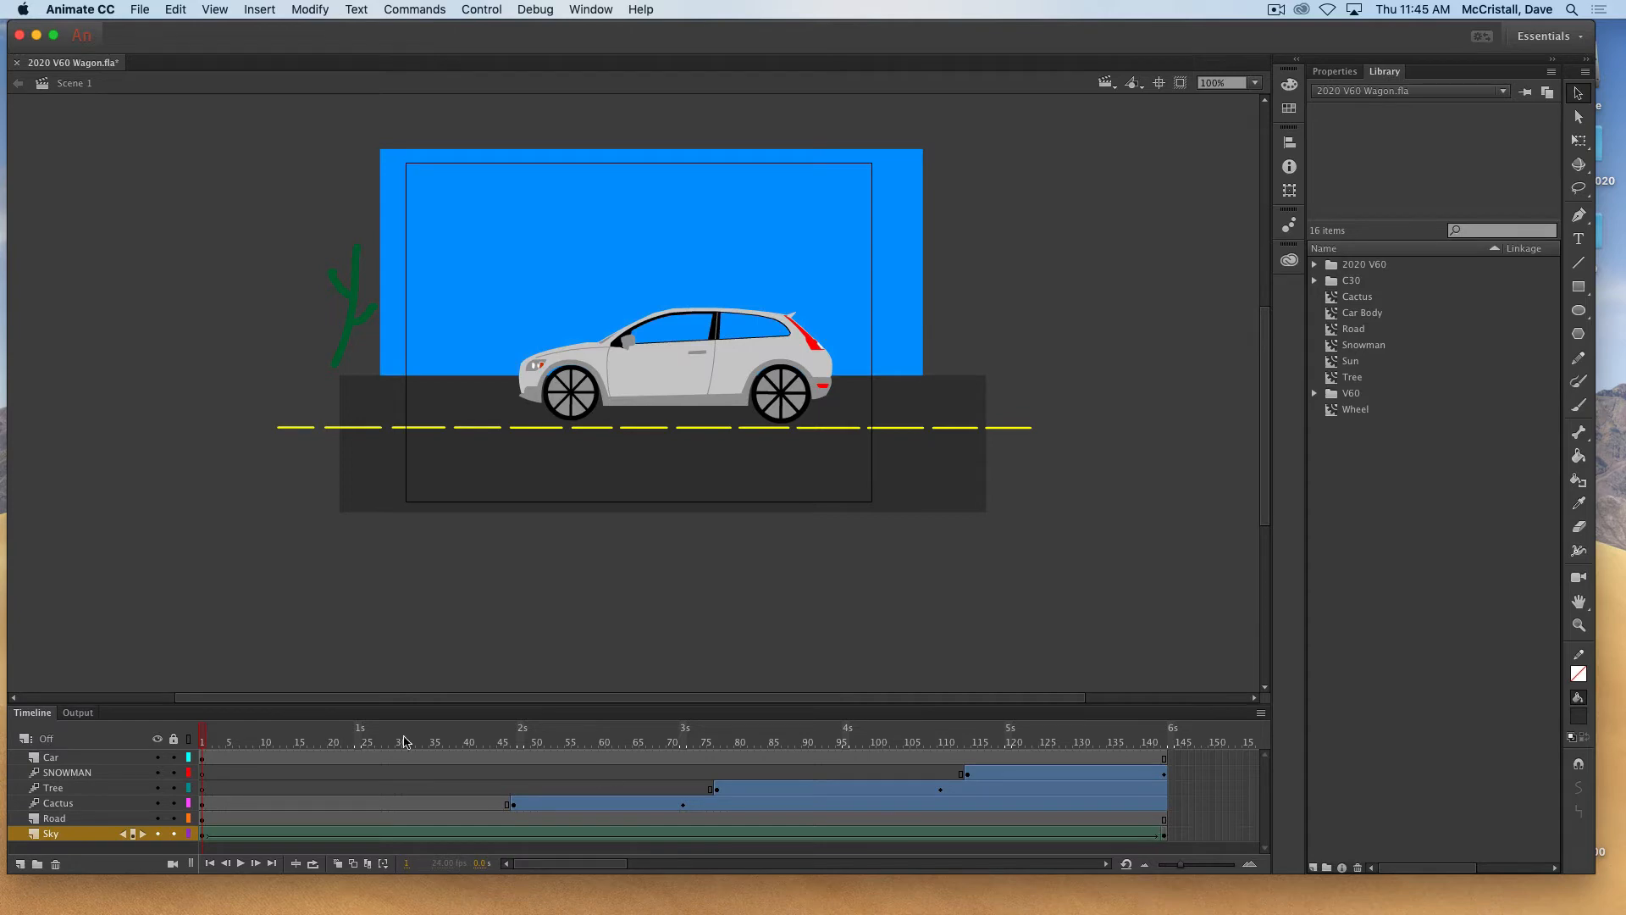
pyautogui.moveTo(205, 736)
pyautogui.mouseDown()
pyautogui.moveTo(1154, 744)
pyautogui.moveTo(188, 718)
pyautogui.mouseUp()
pyautogui.press('super+Return')
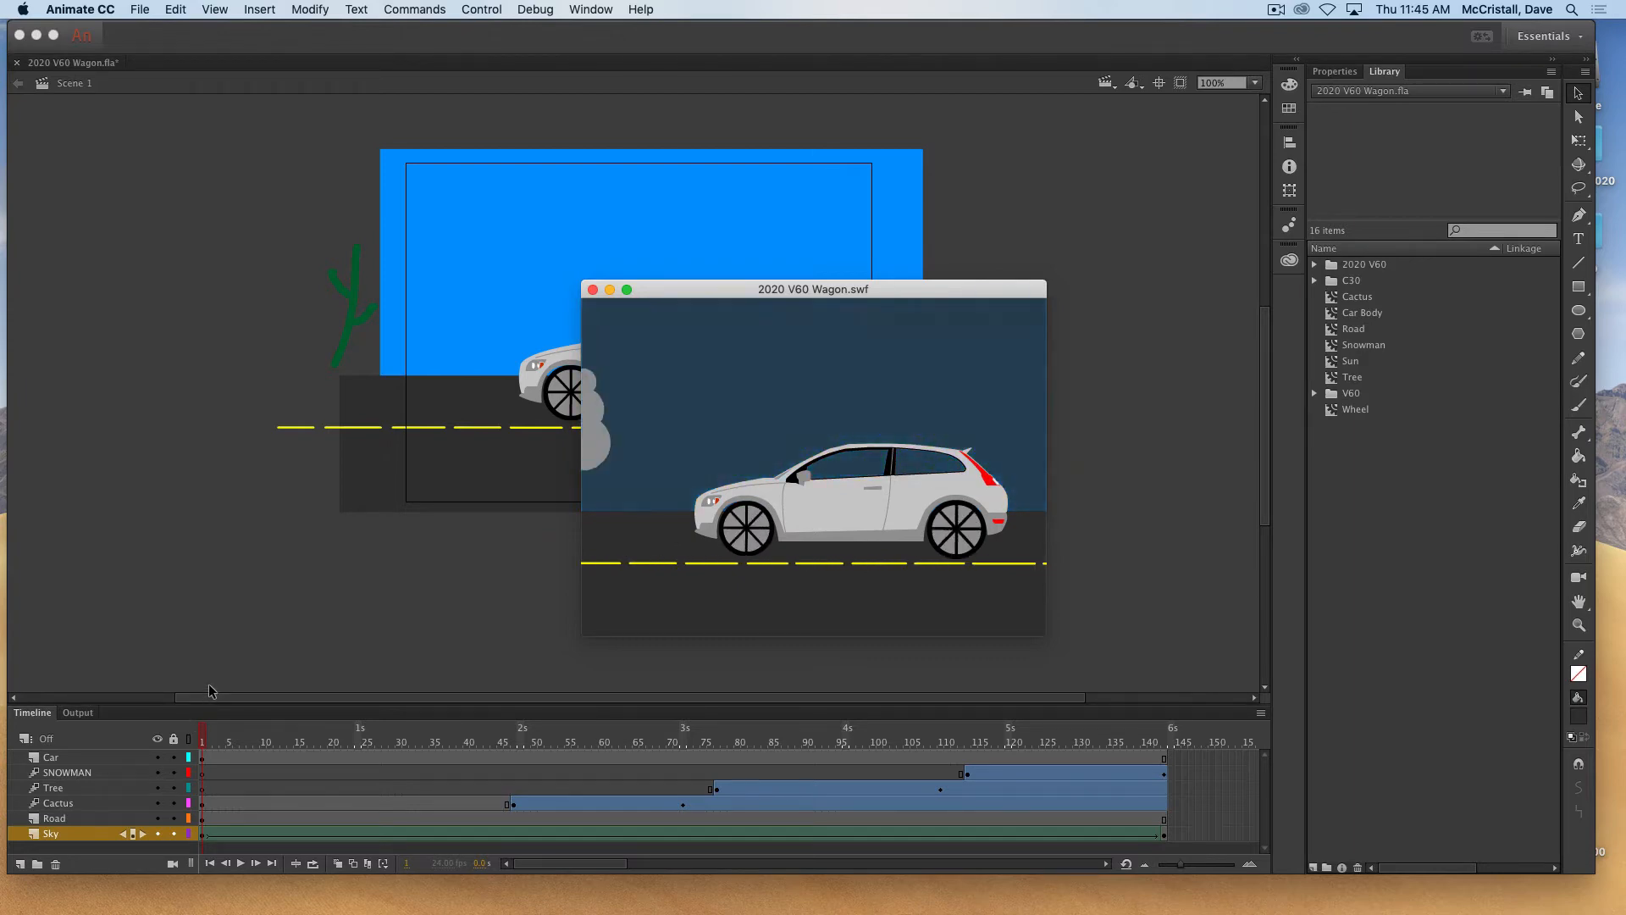
pyautogui.click(593, 289)
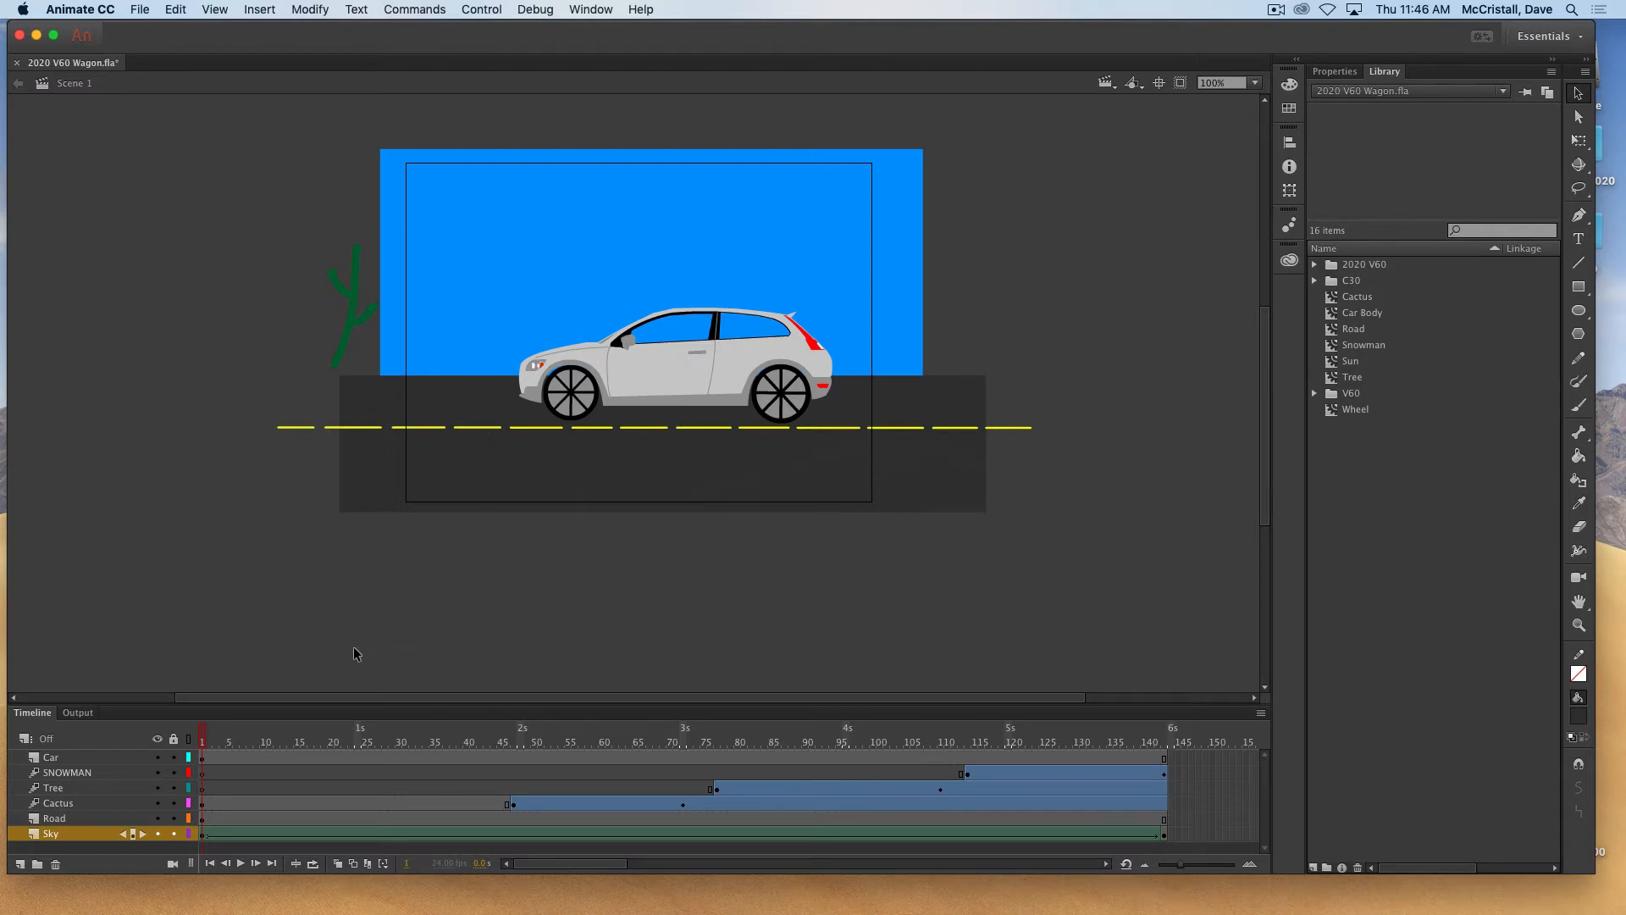
# Create a new movie clip symbol named Headlights in the library root
pyautogui.moveTo(204, 735); pyautogui.dragTo(717, 759)
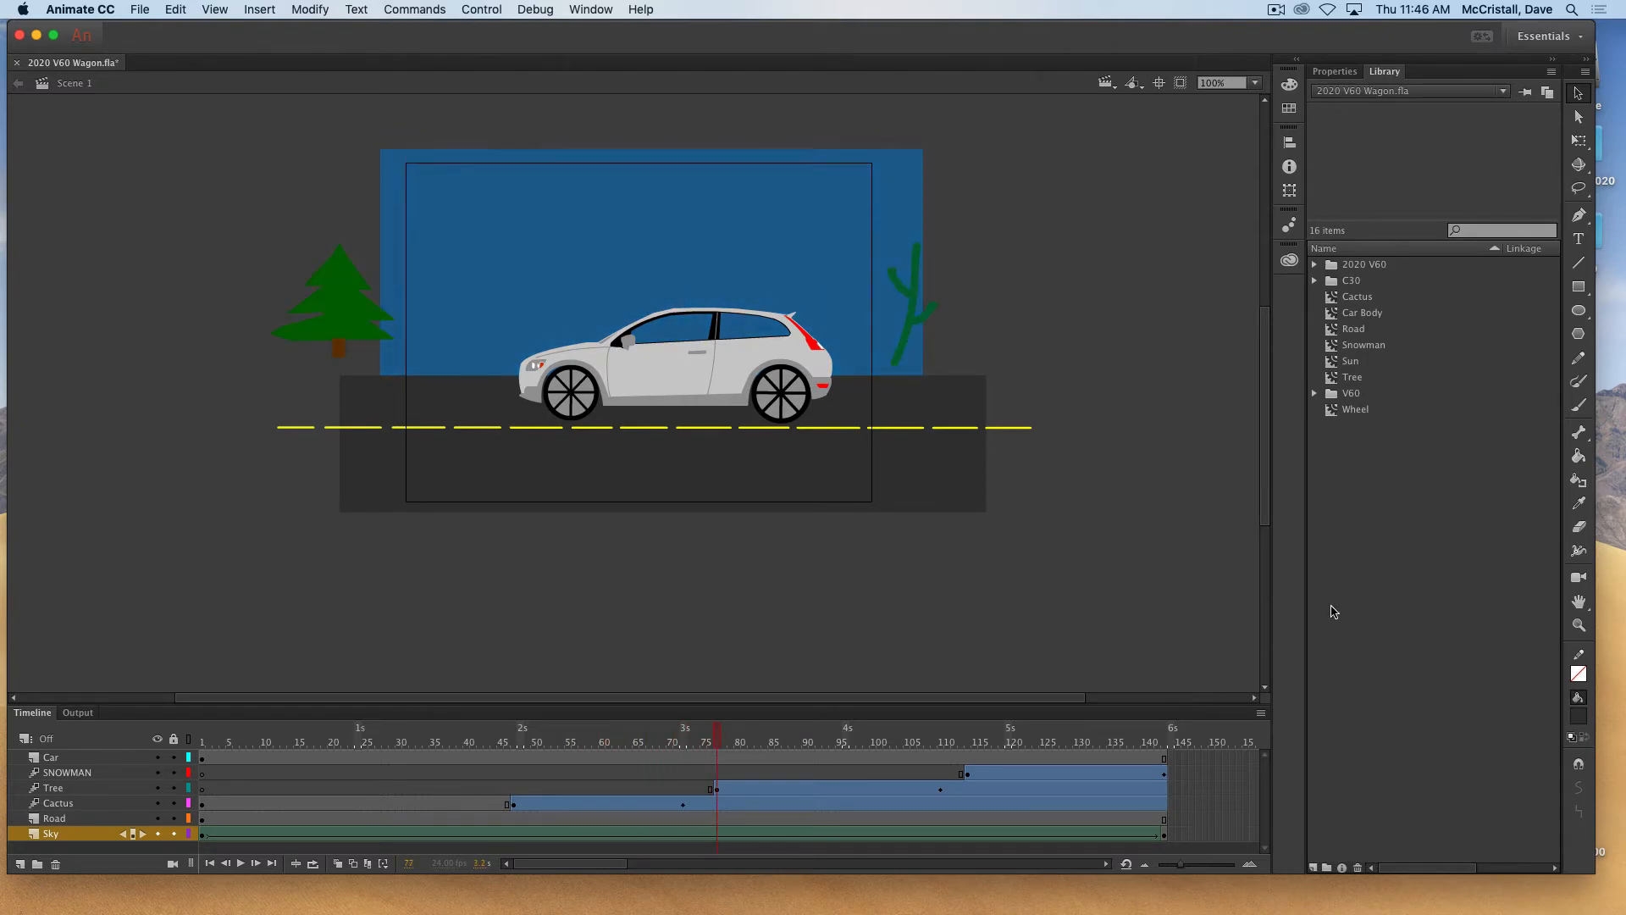
pyautogui.click(1314, 868)
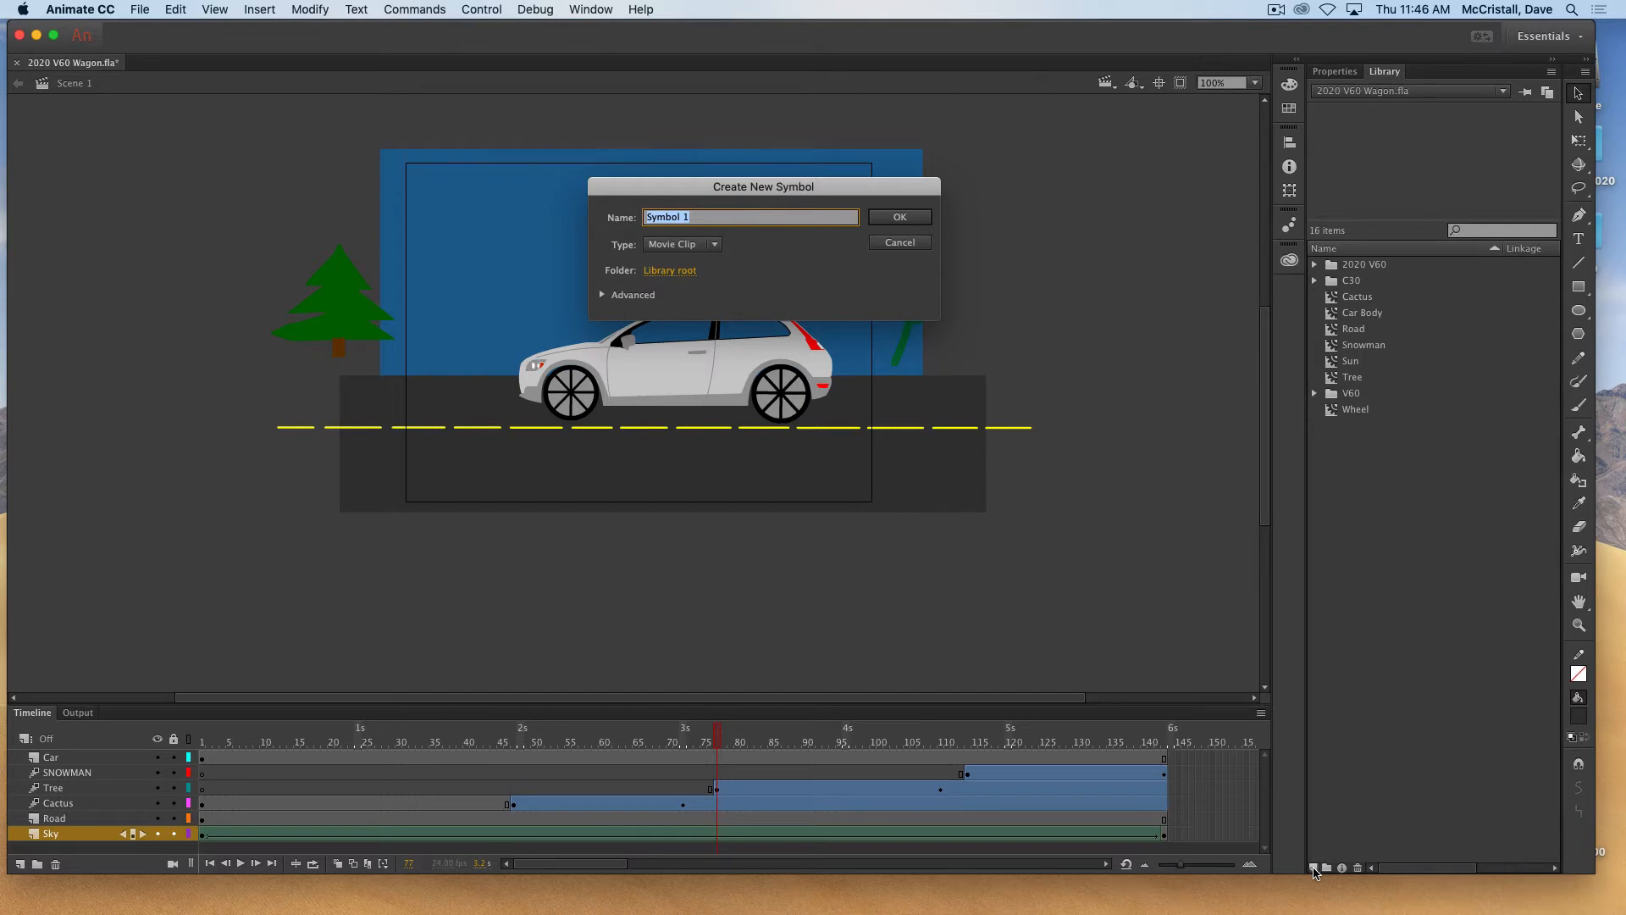
pyautogui.write('Headlights')
pyautogui.press('Return')
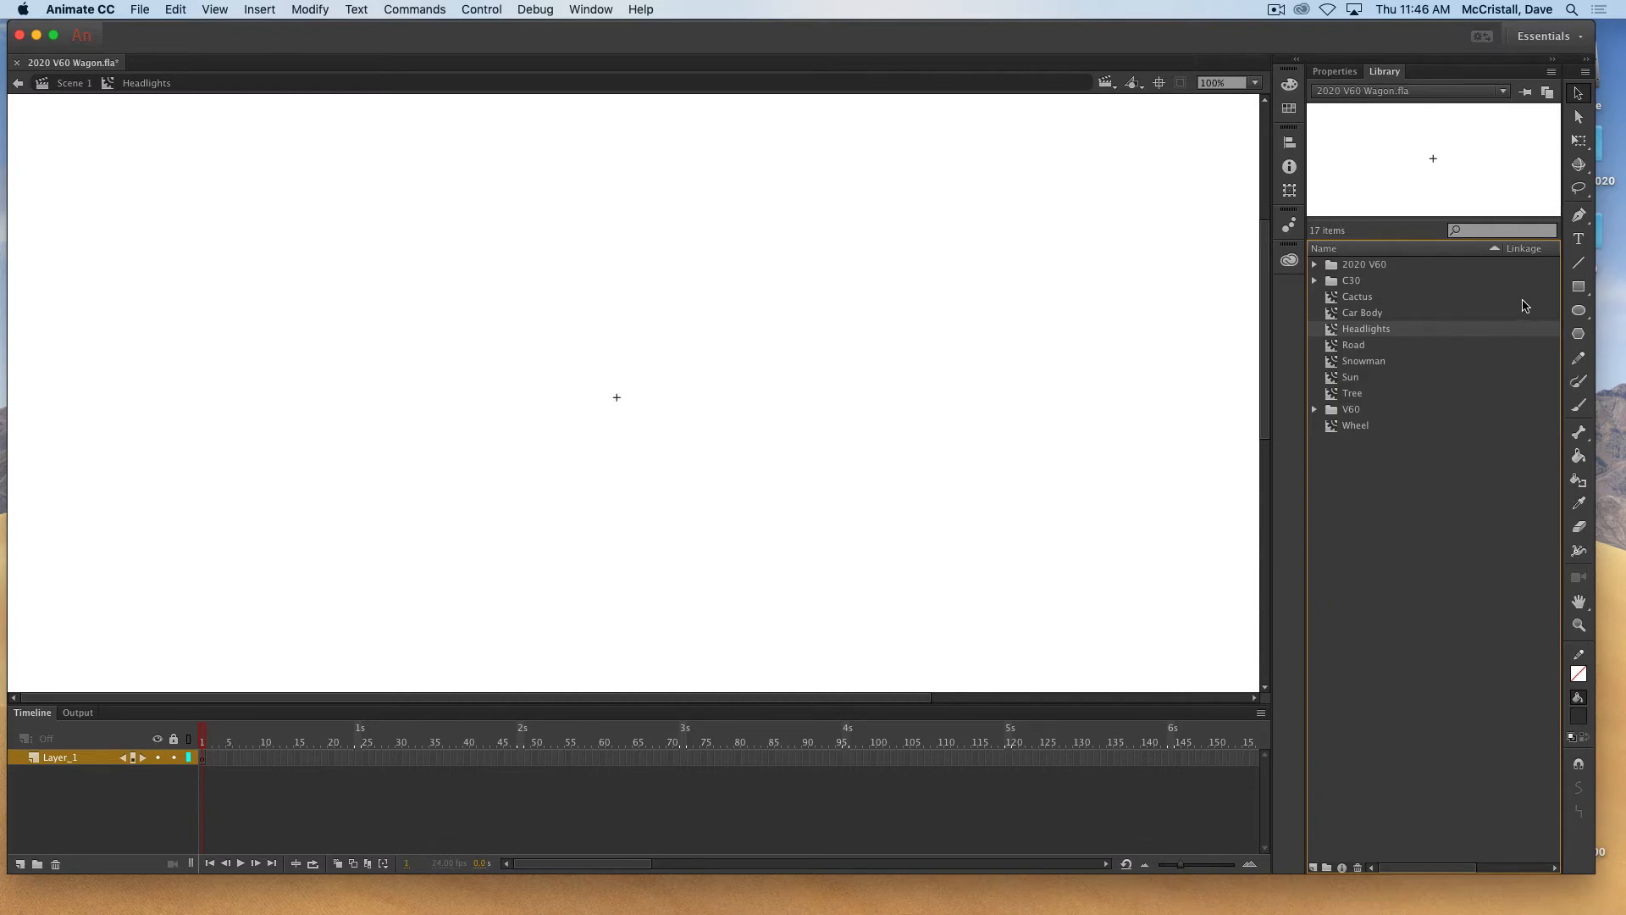
# Set up the Brush tool with a yellow #FFFF00 fill at 50% alpha
pyautogui.click(1576, 406)
pyautogui.click(1575, 718)
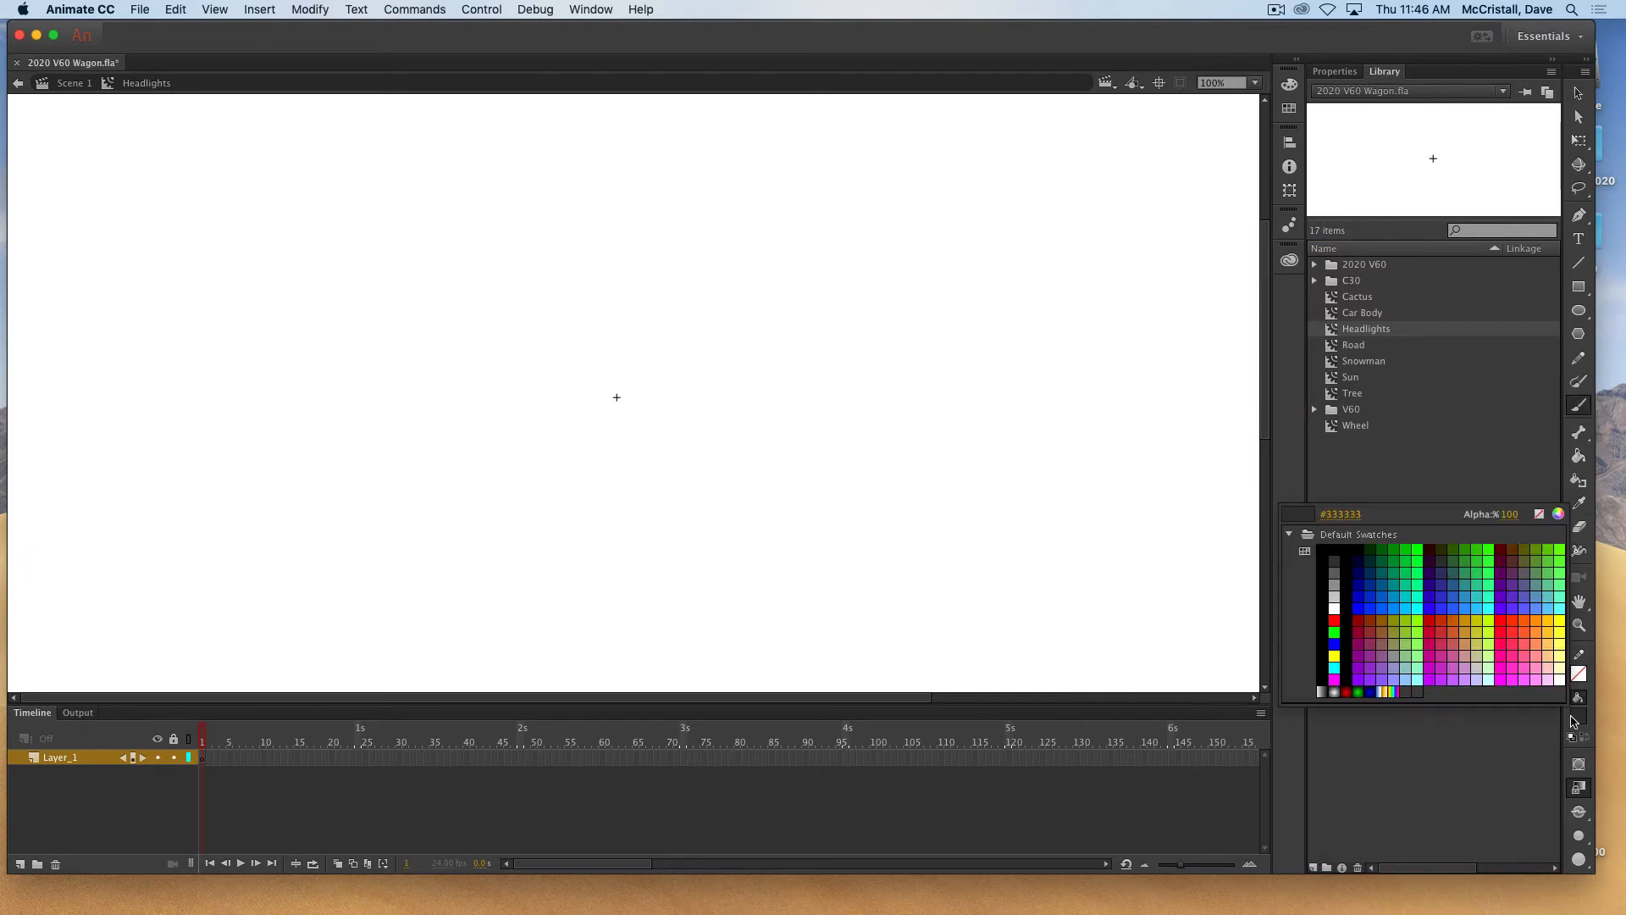
pyautogui.click(1335, 656)
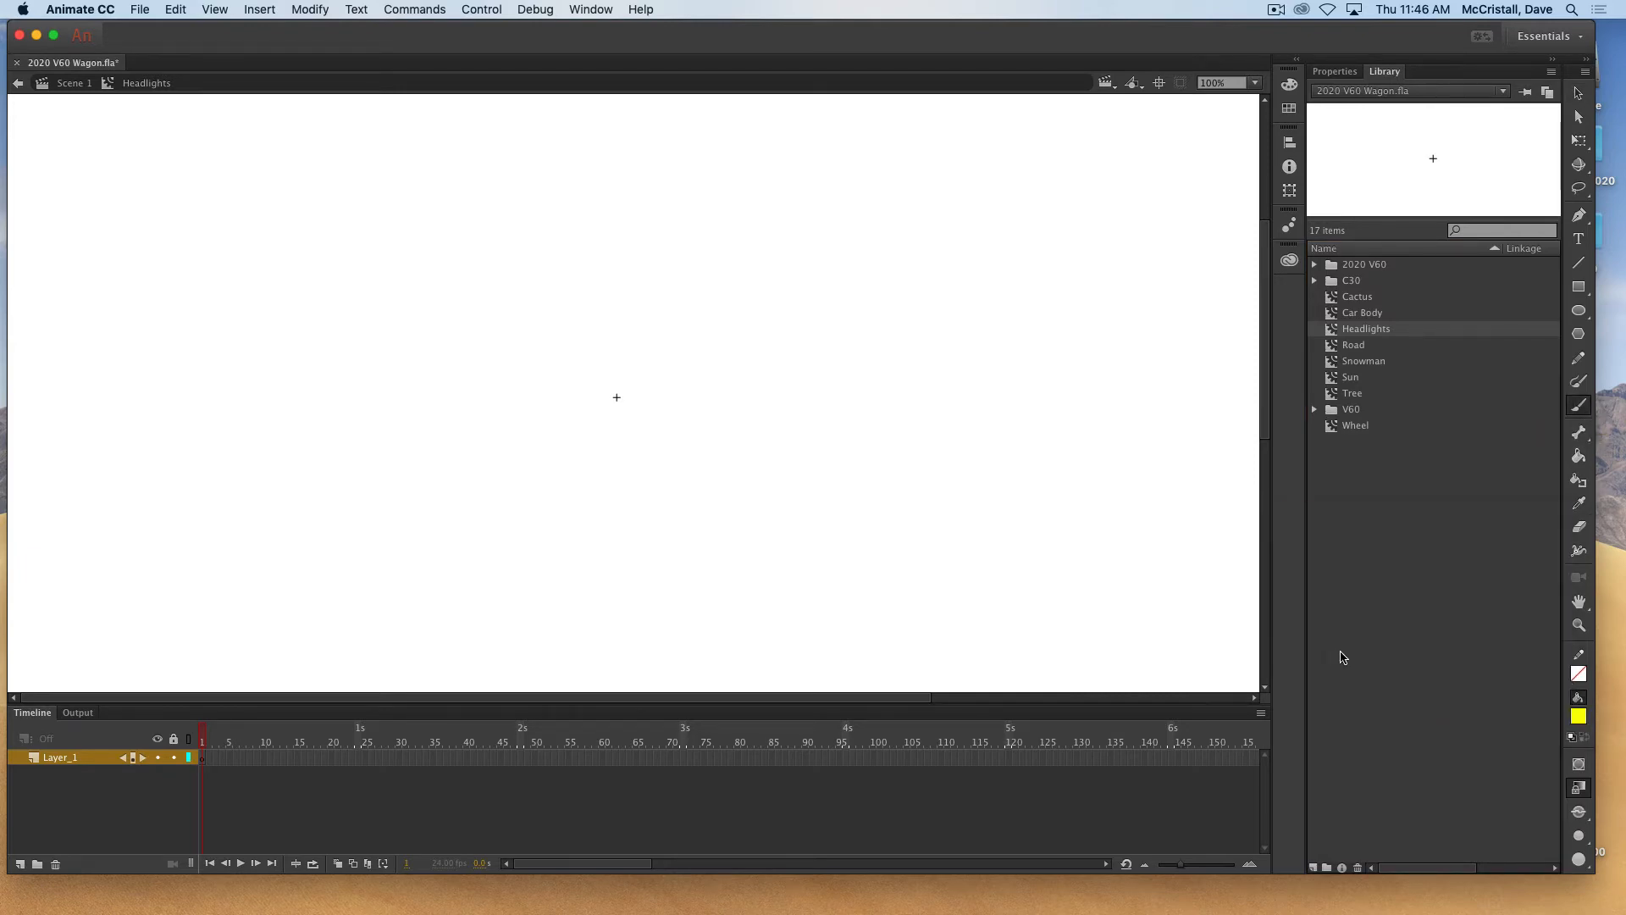
pyautogui.click(1579, 717)
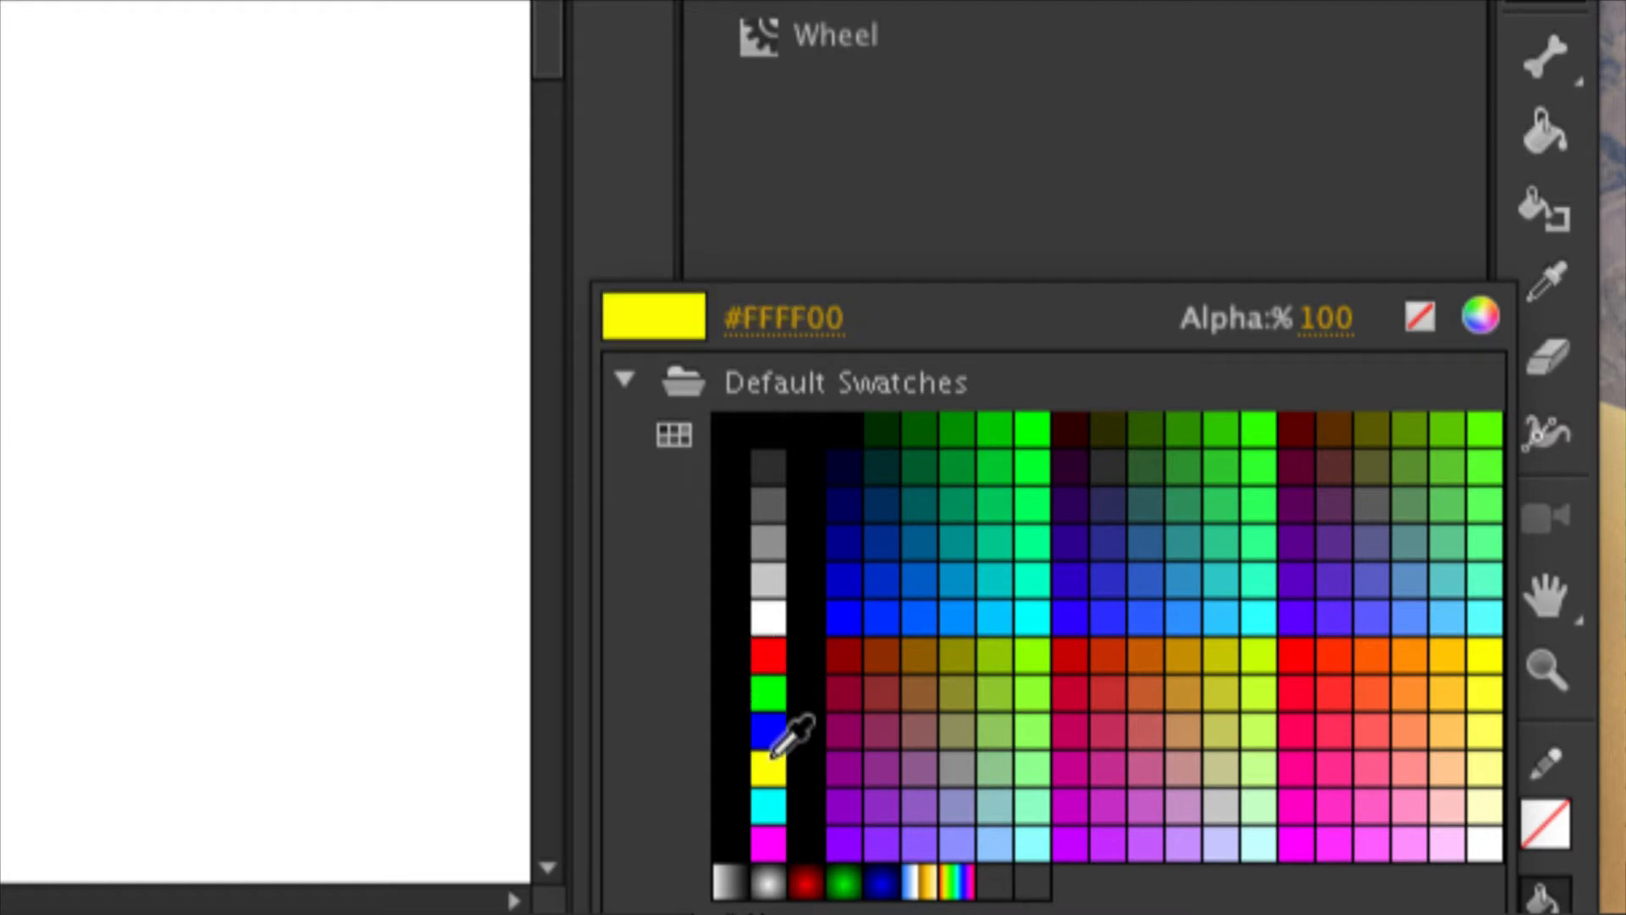
pyautogui.click(768, 766)
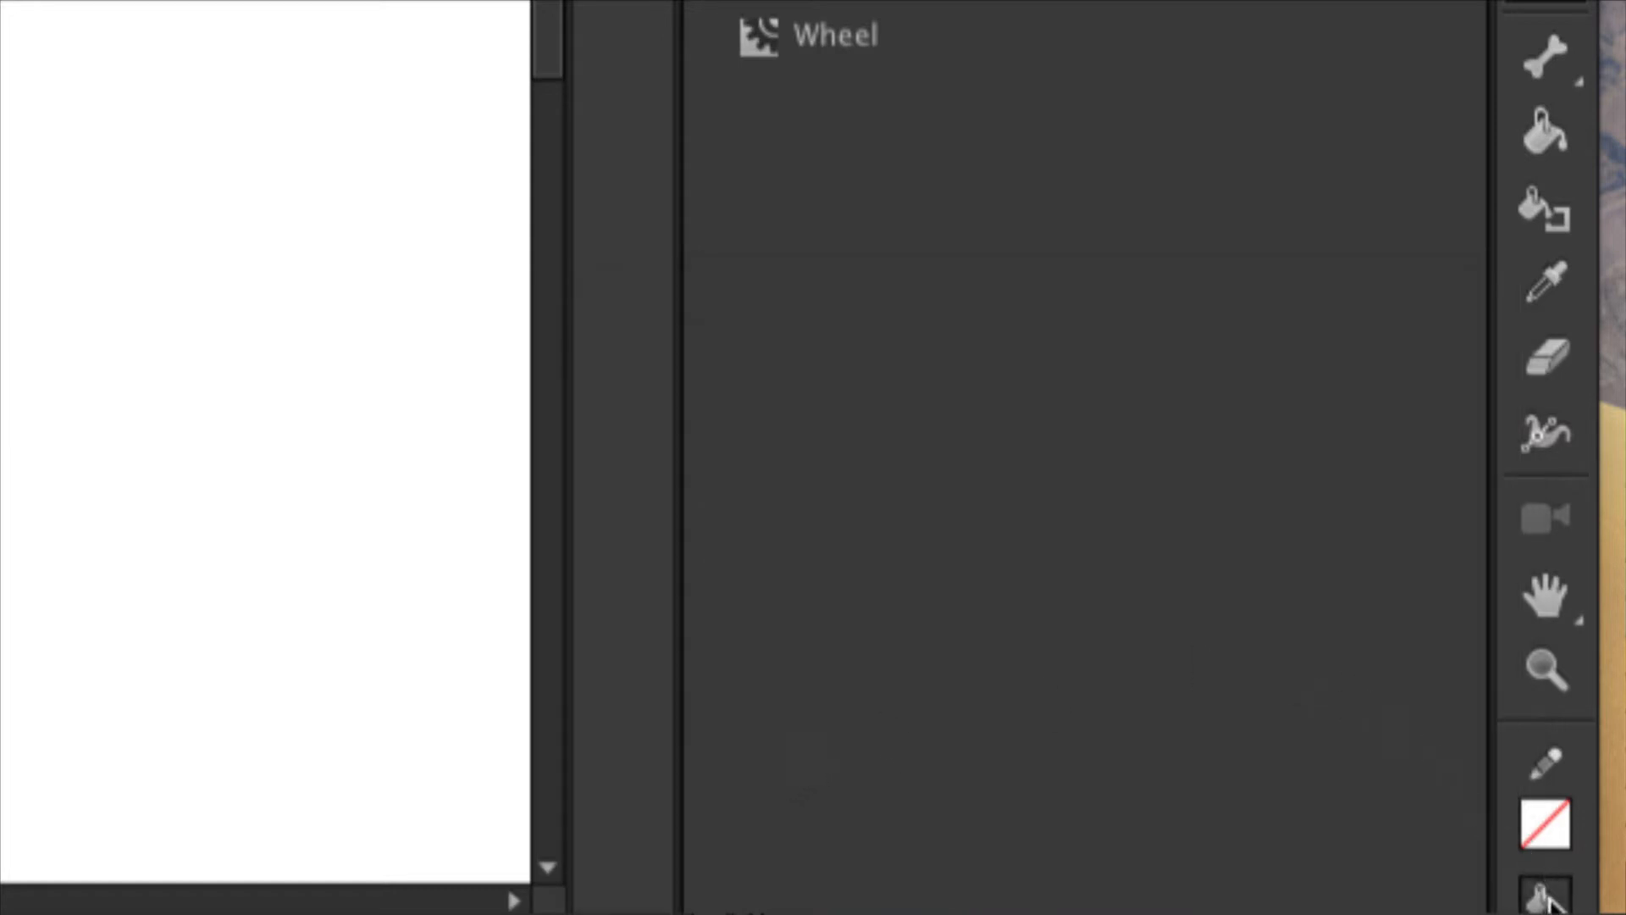
pyautogui.click(1554, 881)
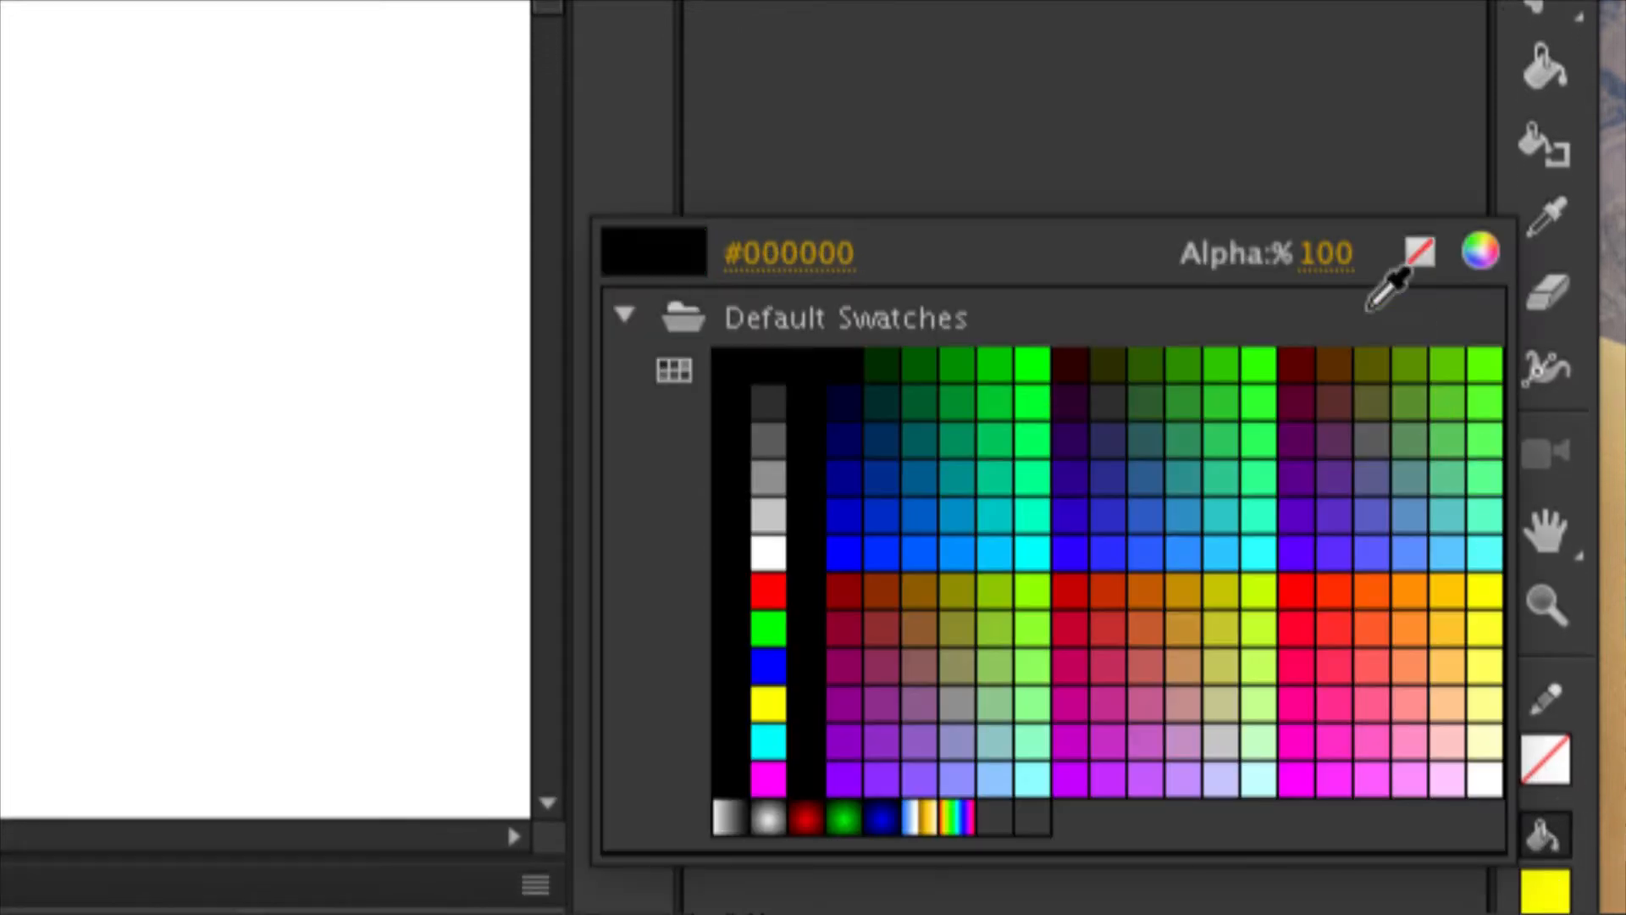
pyautogui.click(1338, 250)
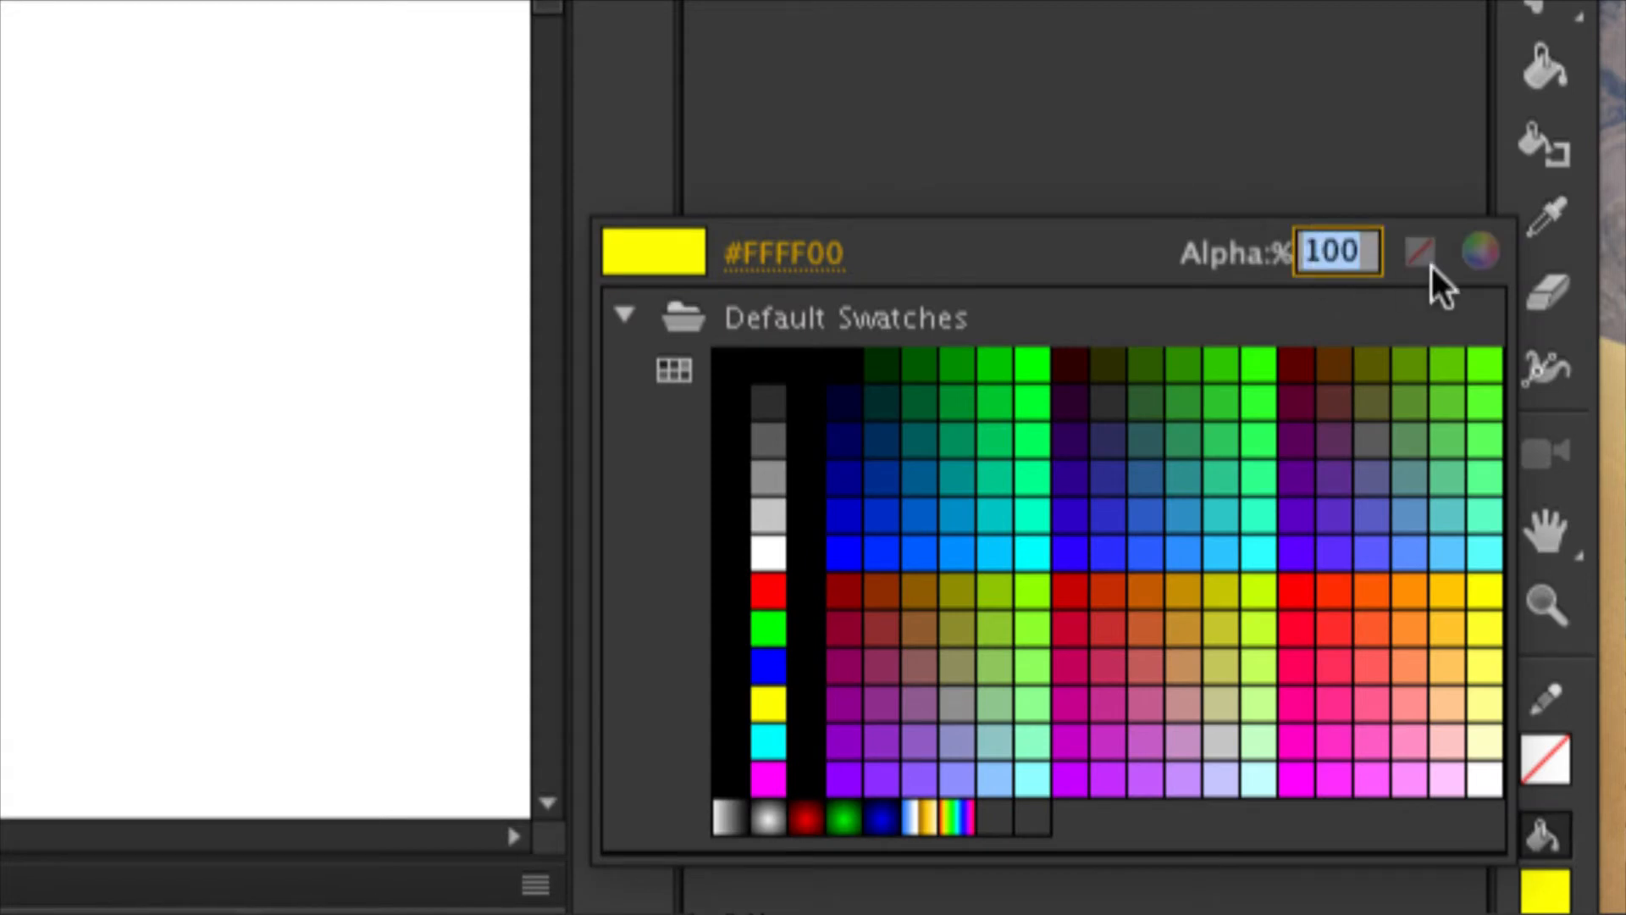
pyautogui.write('50')
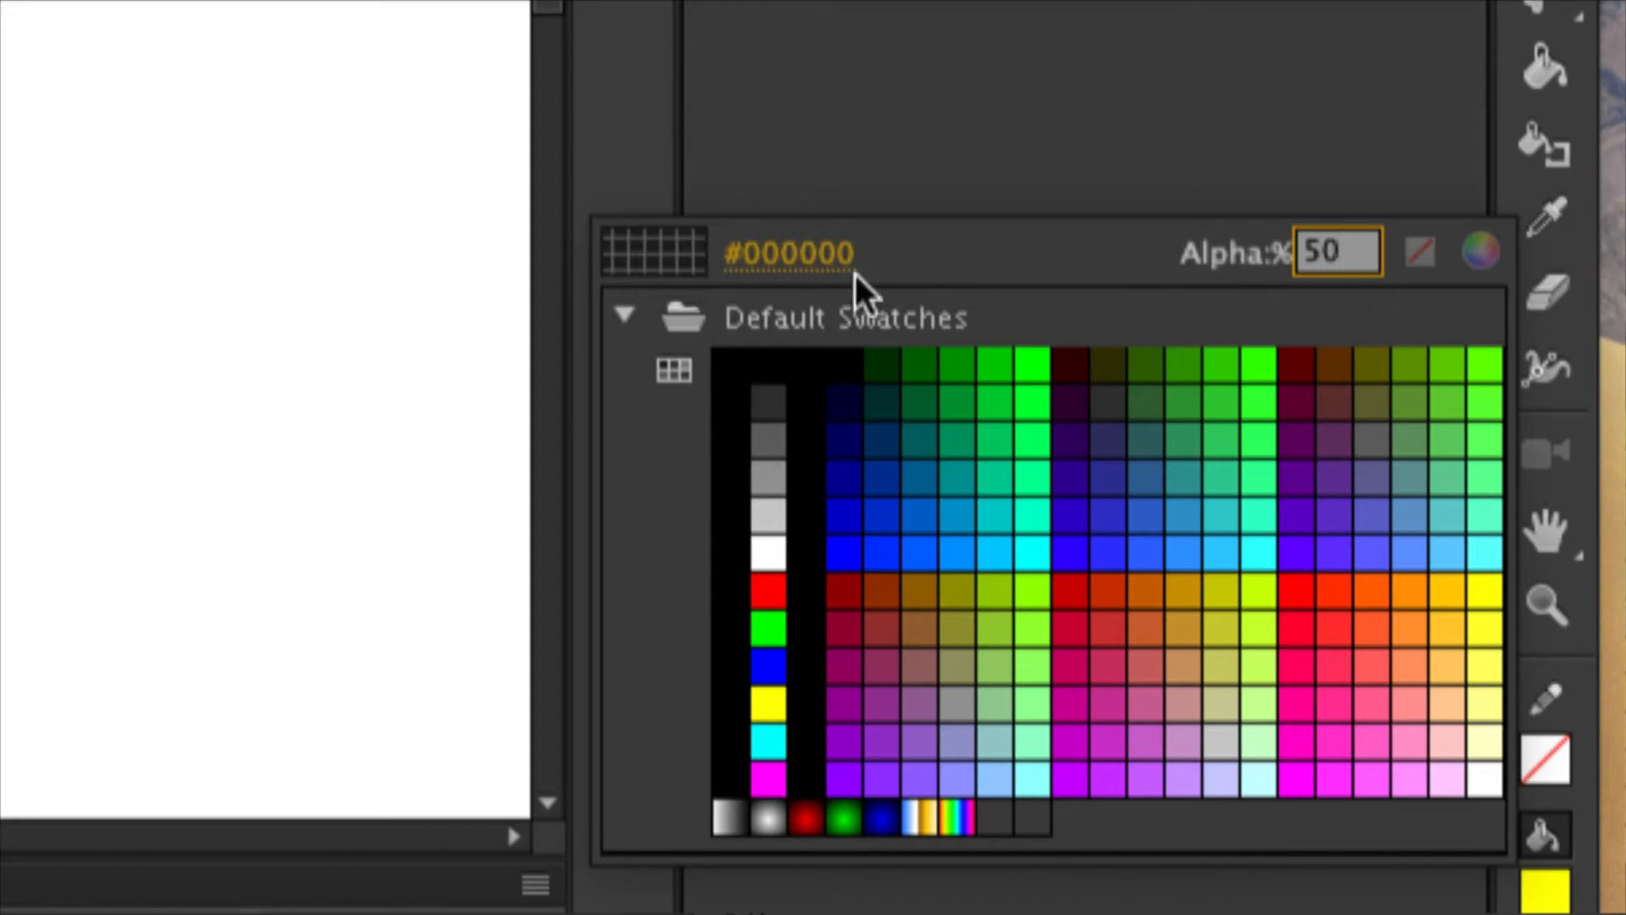
pyautogui.click(768, 703)
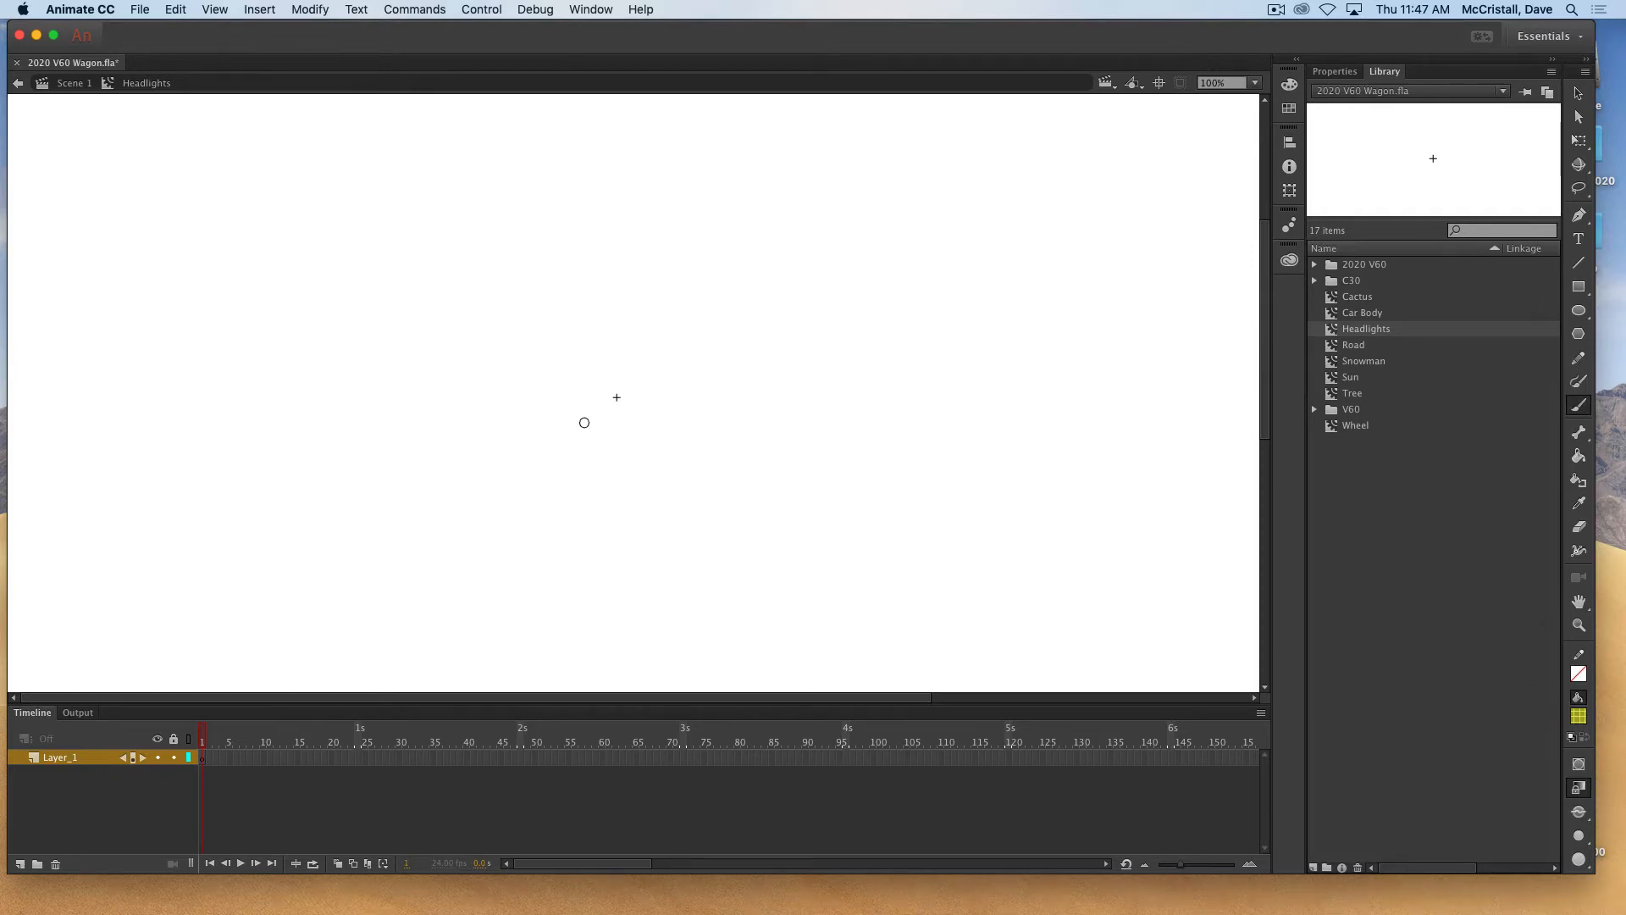
# Paint a solid headlight beam below the registration point, narrow at one end and widening towards the other
pyautogui.moveTo(579, 413)
pyautogui.mouseDown()
pyautogui.moveTo(311, 454)
pyautogui.moveTo(582, 476)
pyautogui.moveTo(330, 455)
pyautogui.moveTo(543, 426)
pyautogui.moveTo(447, 432)
pyautogui.mouseUp()
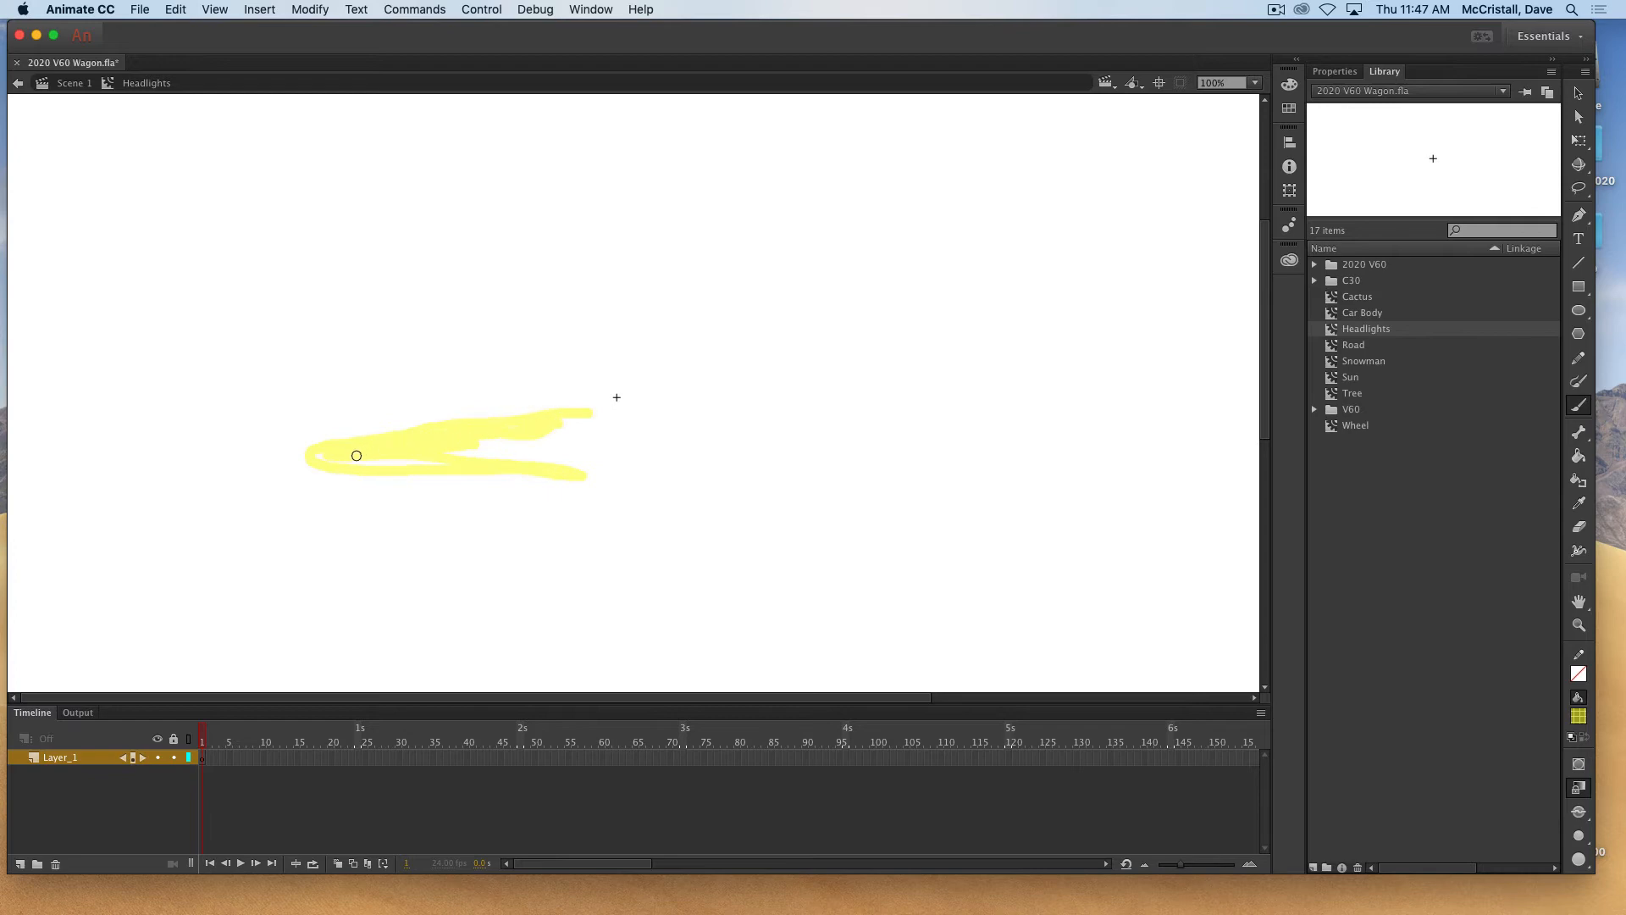
pyautogui.moveTo(317, 456)
pyautogui.mouseDown()
pyautogui.moveTo(582, 472)
pyautogui.moveTo(589, 422)
pyautogui.mouseUp()
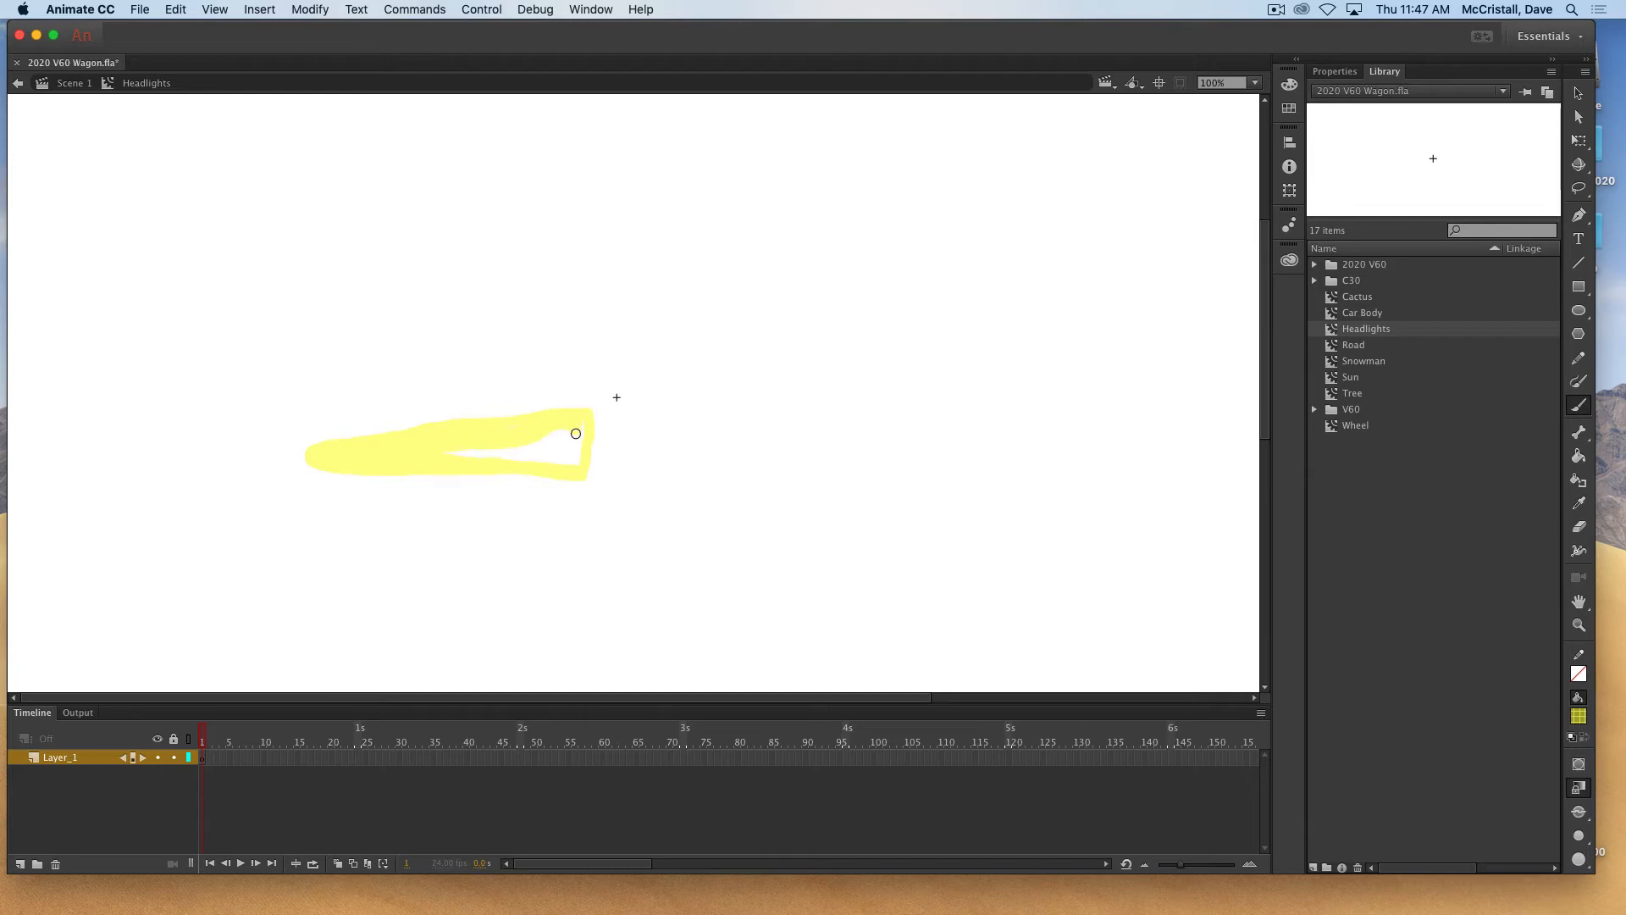
pyautogui.moveTo(576, 434)
pyautogui.mouseDown()
pyautogui.moveTo(550, 475)
pyautogui.moveTo(554, 432)
pyautogui.moveTo(470, 451)
pyautogui.moveTo(537, 452)
pyautogui.mouseUp()
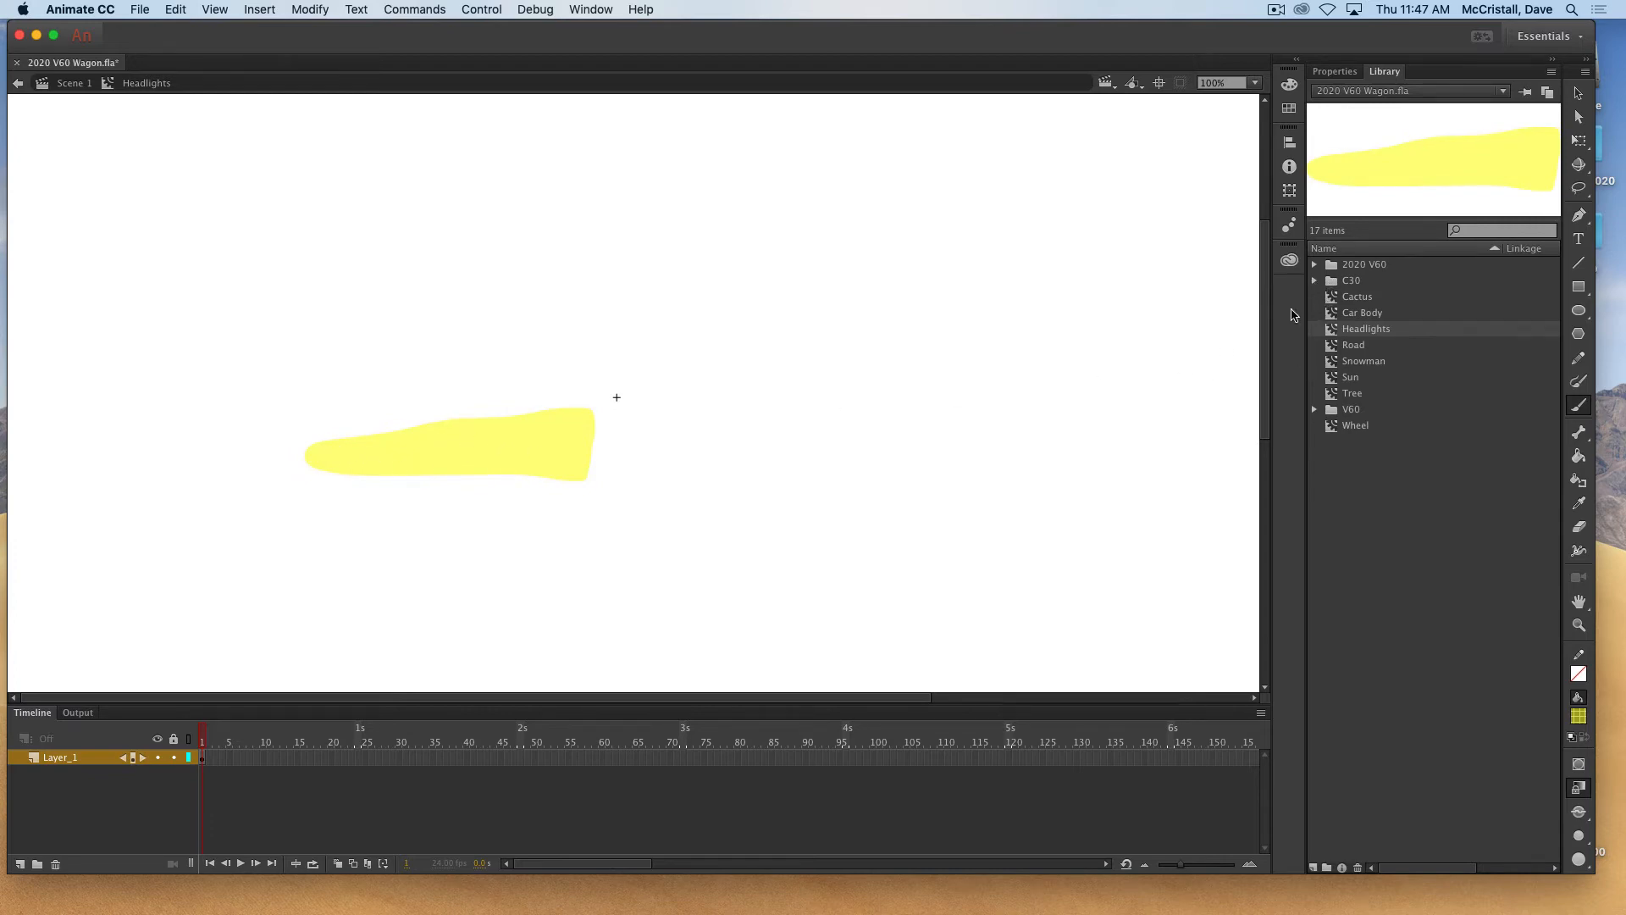
# Return to Scene 1 and add a new layer named HL directly above the Sky layer
pyautogui.click(68, 83)
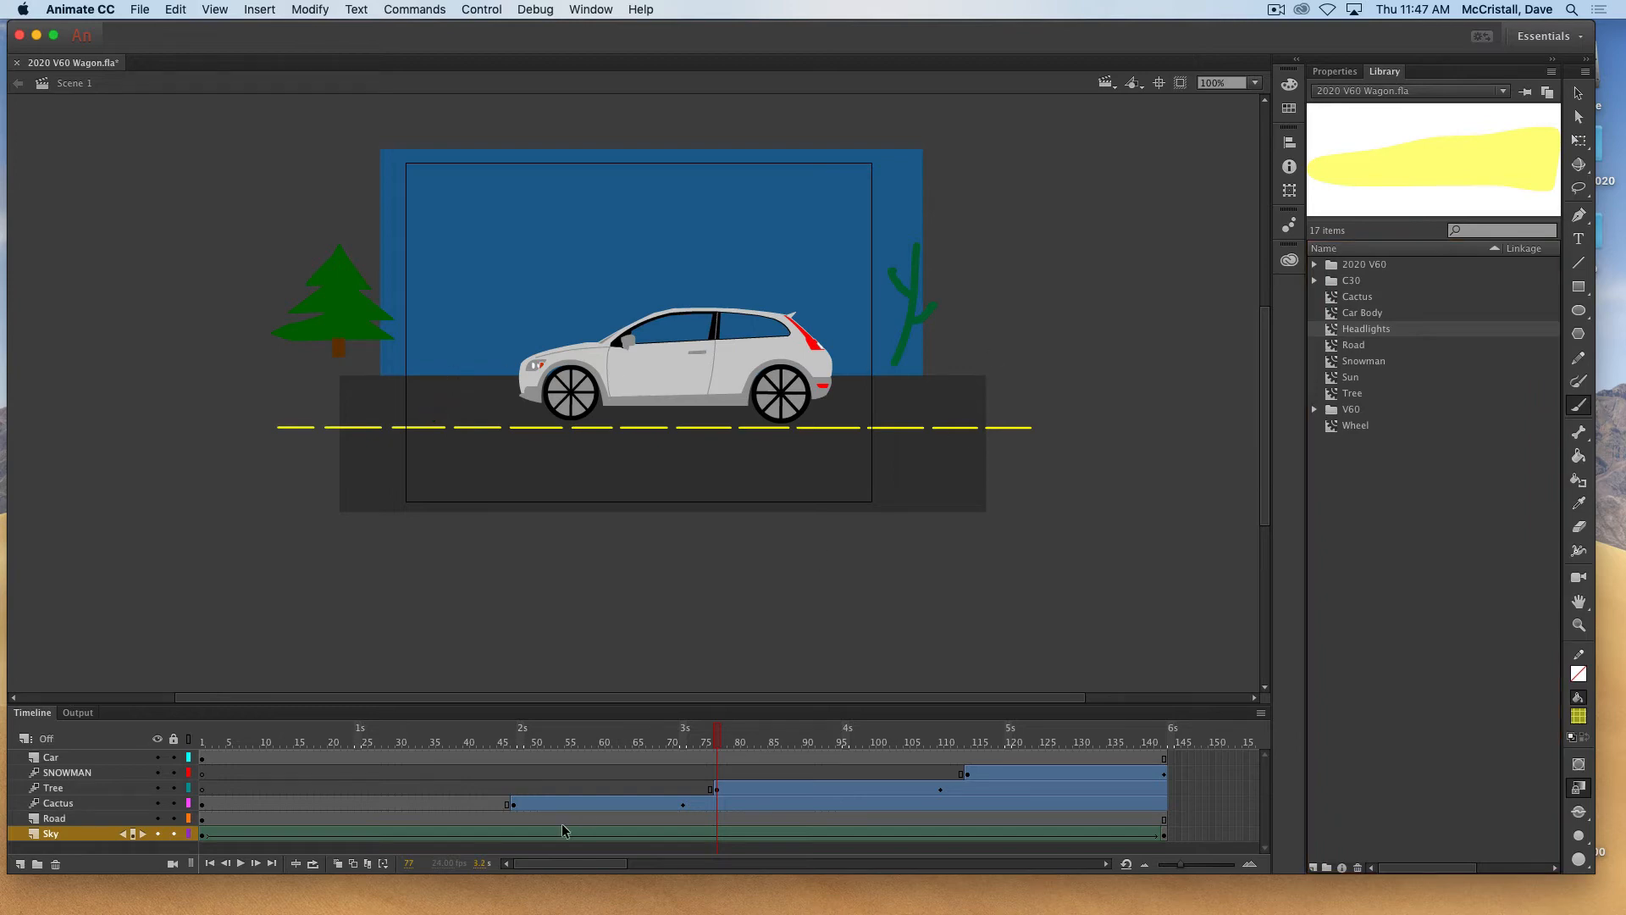
pyautogui.click(20, 863)
pyautogui.doubleClick(56, 833)
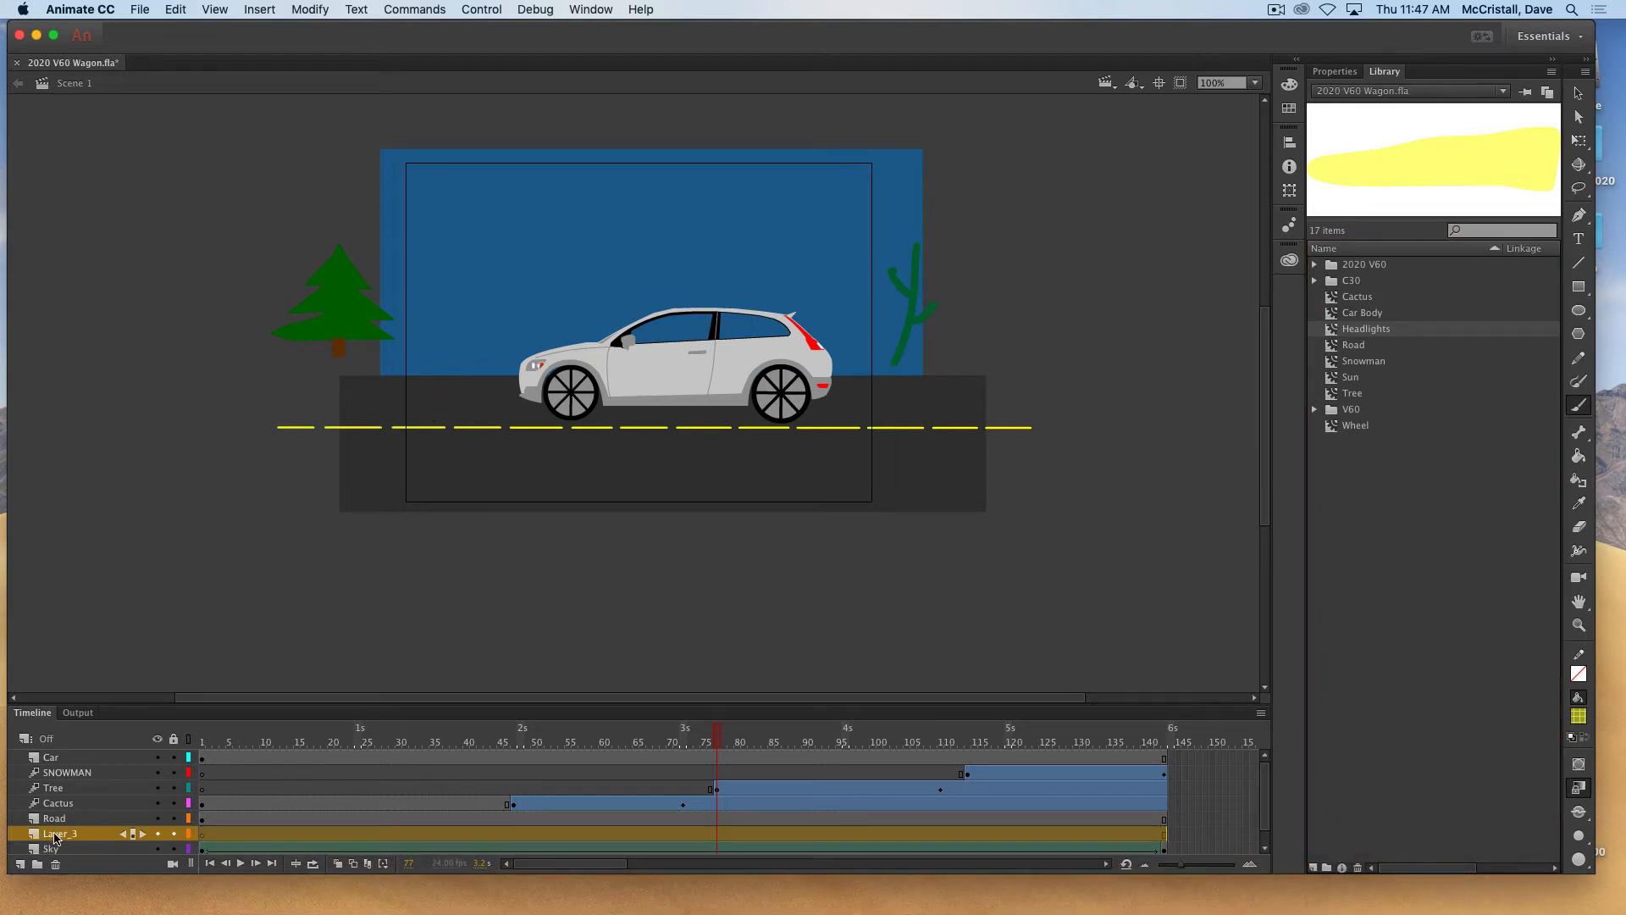
pyautogui.write('HK')
pyautogui.click(222, 848)
# Insert a keyframe at frame 73 on the HL layer and place the Headlights symbol at the car's front end
pyautogui.moveTo(222, 745); pyautogui.dragTo(689, 745)
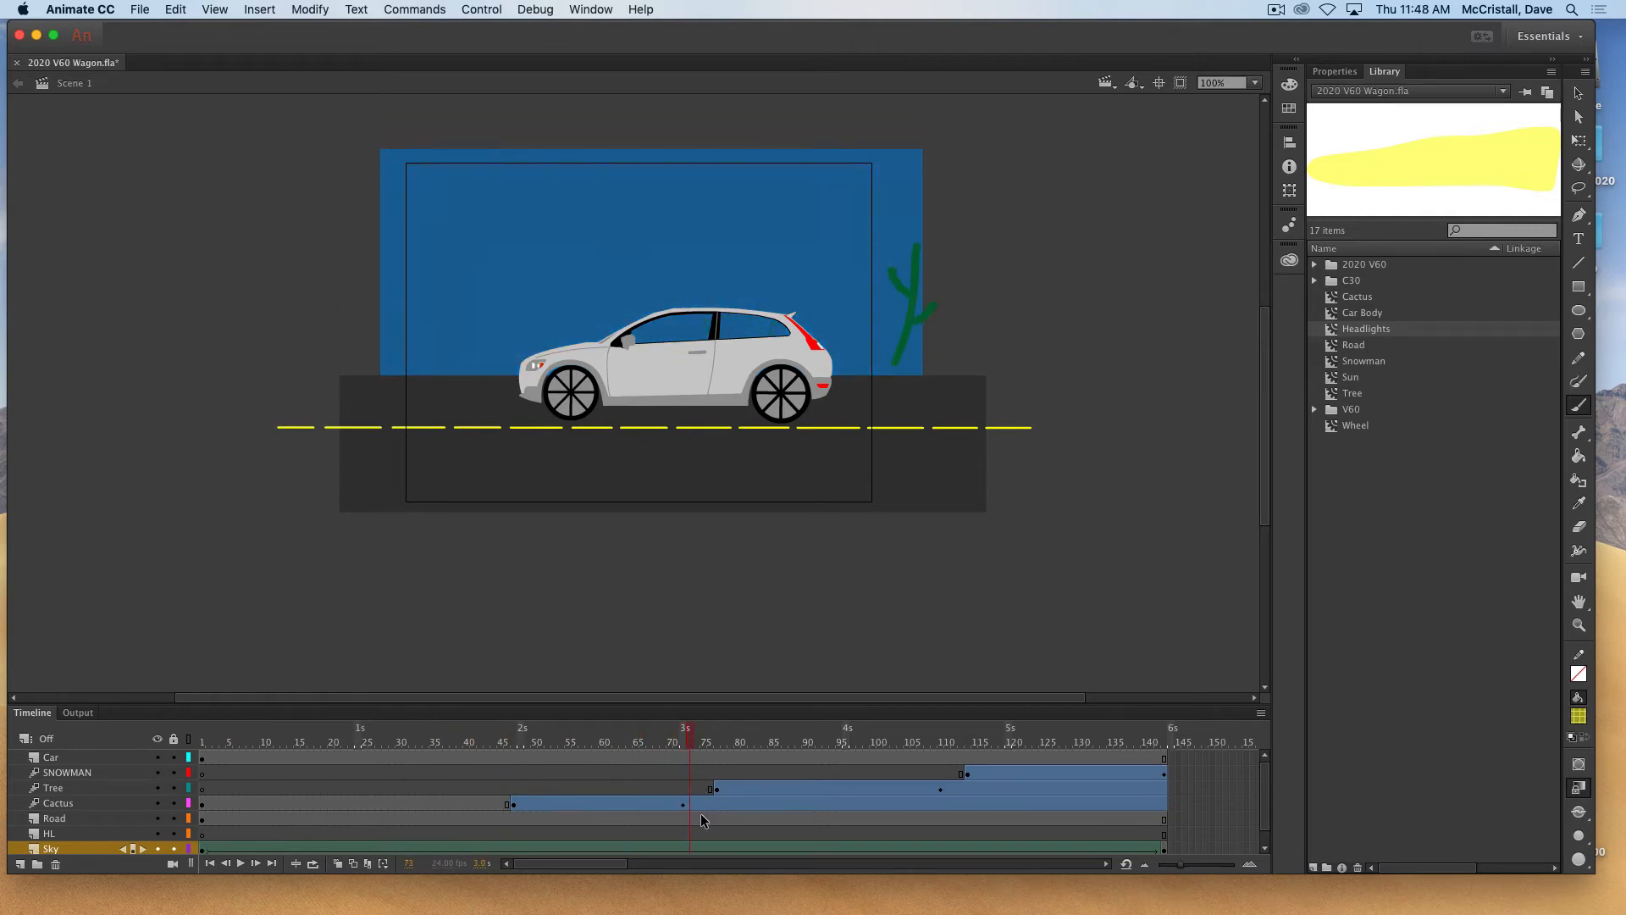
pyautogui.click(690, 833)
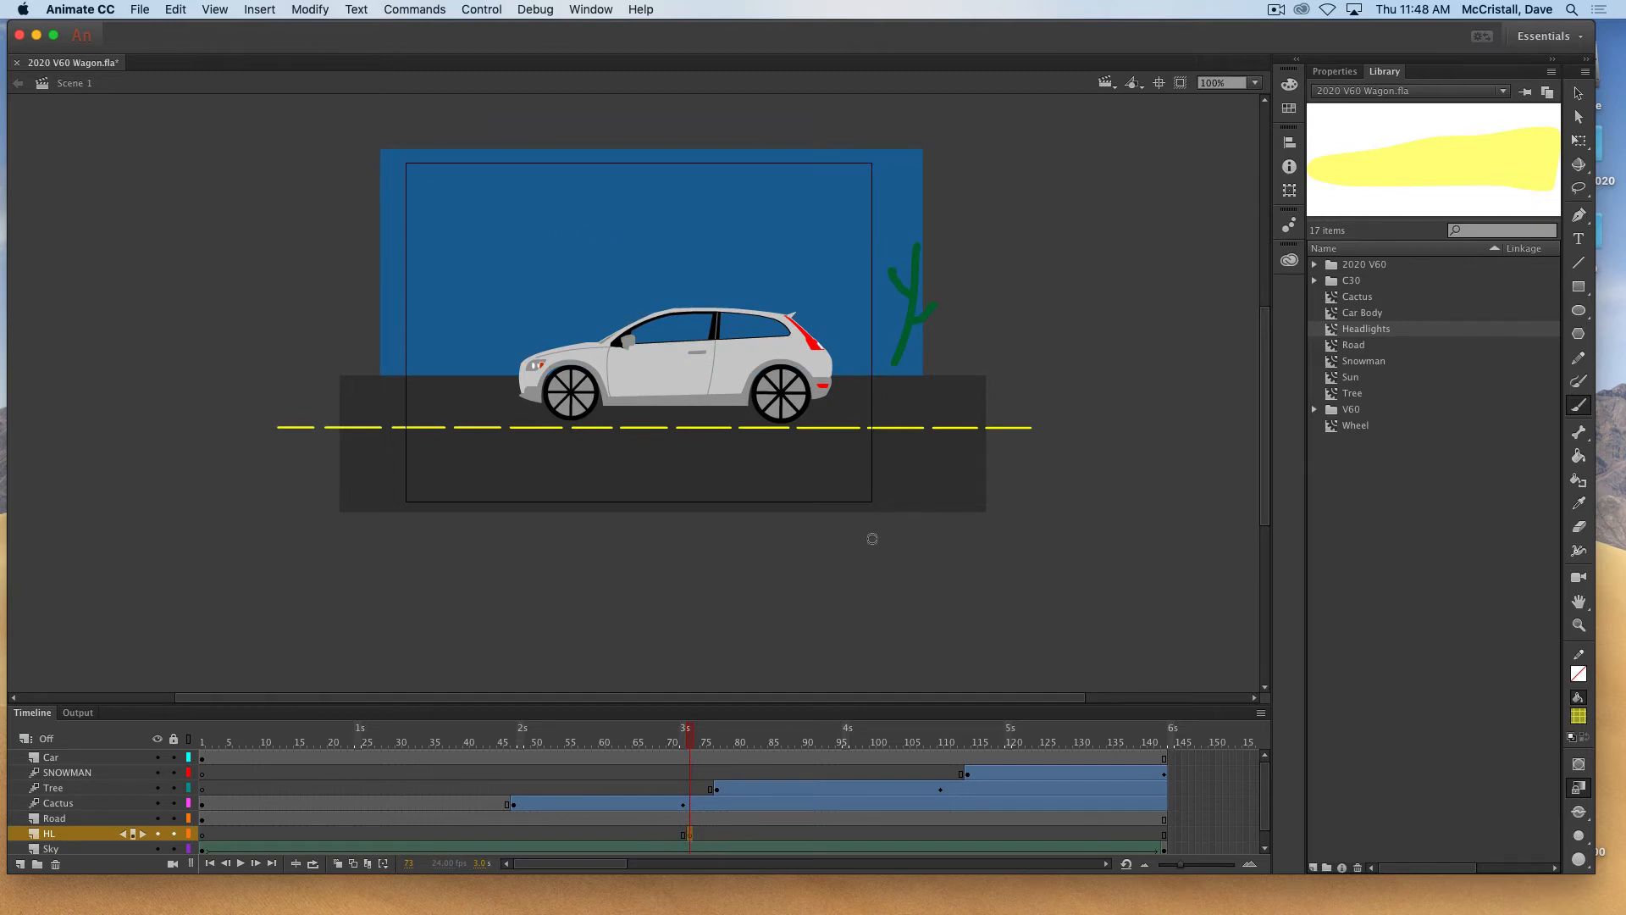
pyautogui.moveTo(683, 742); pyautogui.dragTo(688, 780)
pyautogui.moveTo(1332, 332); pyautogui.dragTo(502, 373)
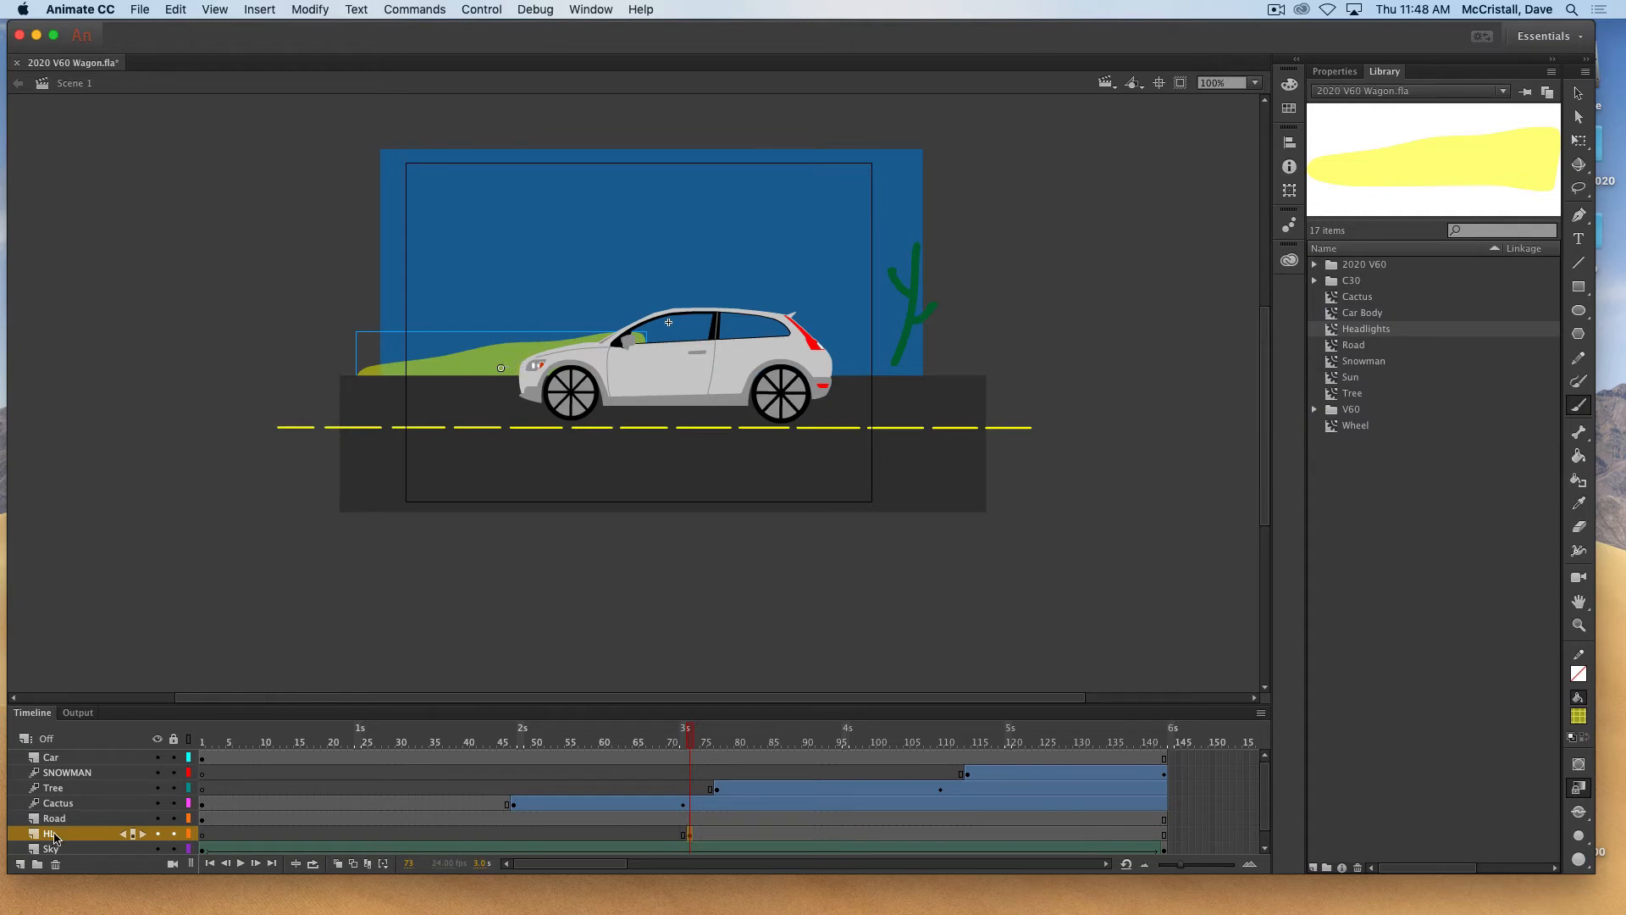
# Move the HL layer above the Road layer and shift the headlight beam so it extends forward from the car's nose
pyautogui.moveTo(55, 838); pyautogui.dragTo(60, 815)
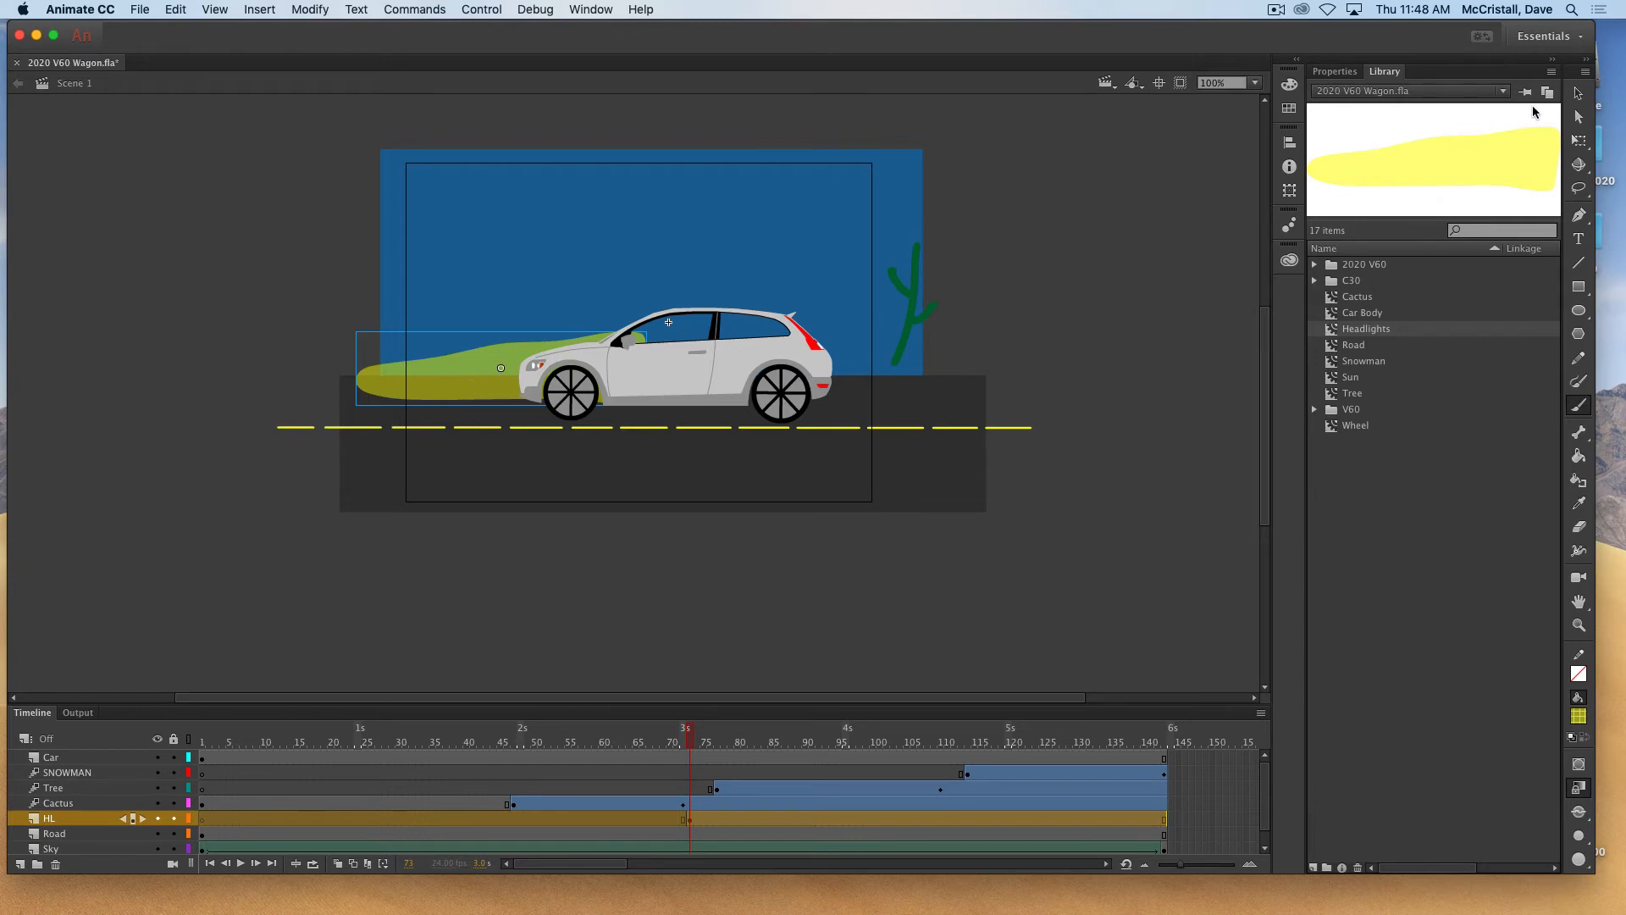
pyautogui.click(1578, 92)
pyautogui.moveTo(447, 387); pyautogui.dragTo(335, 398)
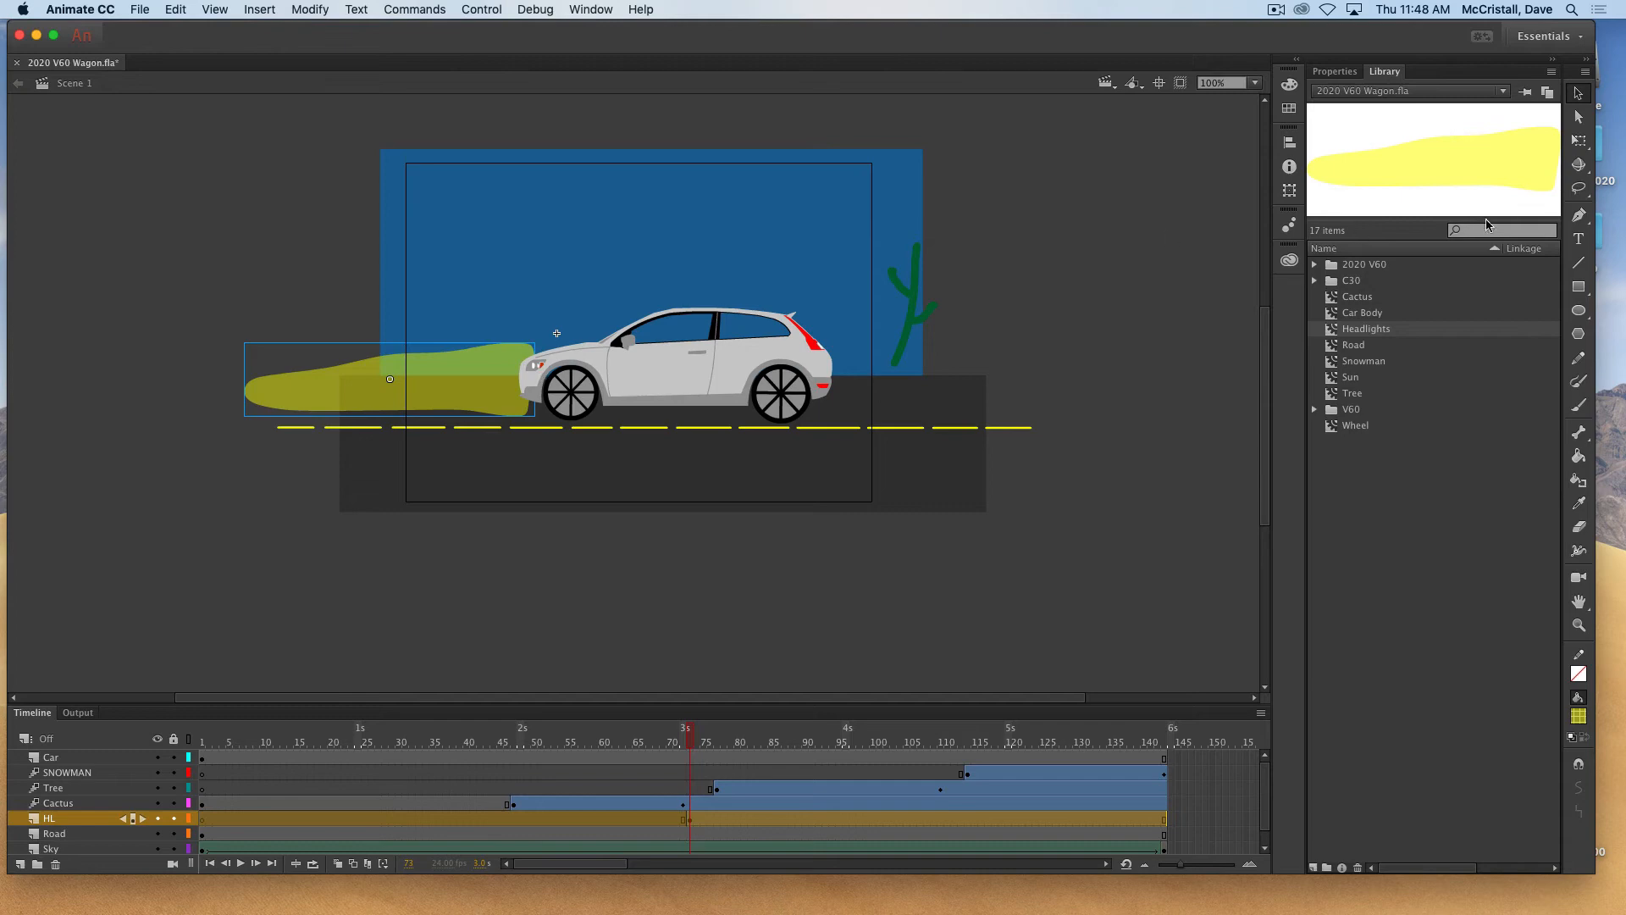
# Shrink and turn the beam around so its narrow end meets the headlight, and move the HL layer above the Car layer
pyautogui.click(1580, 143)
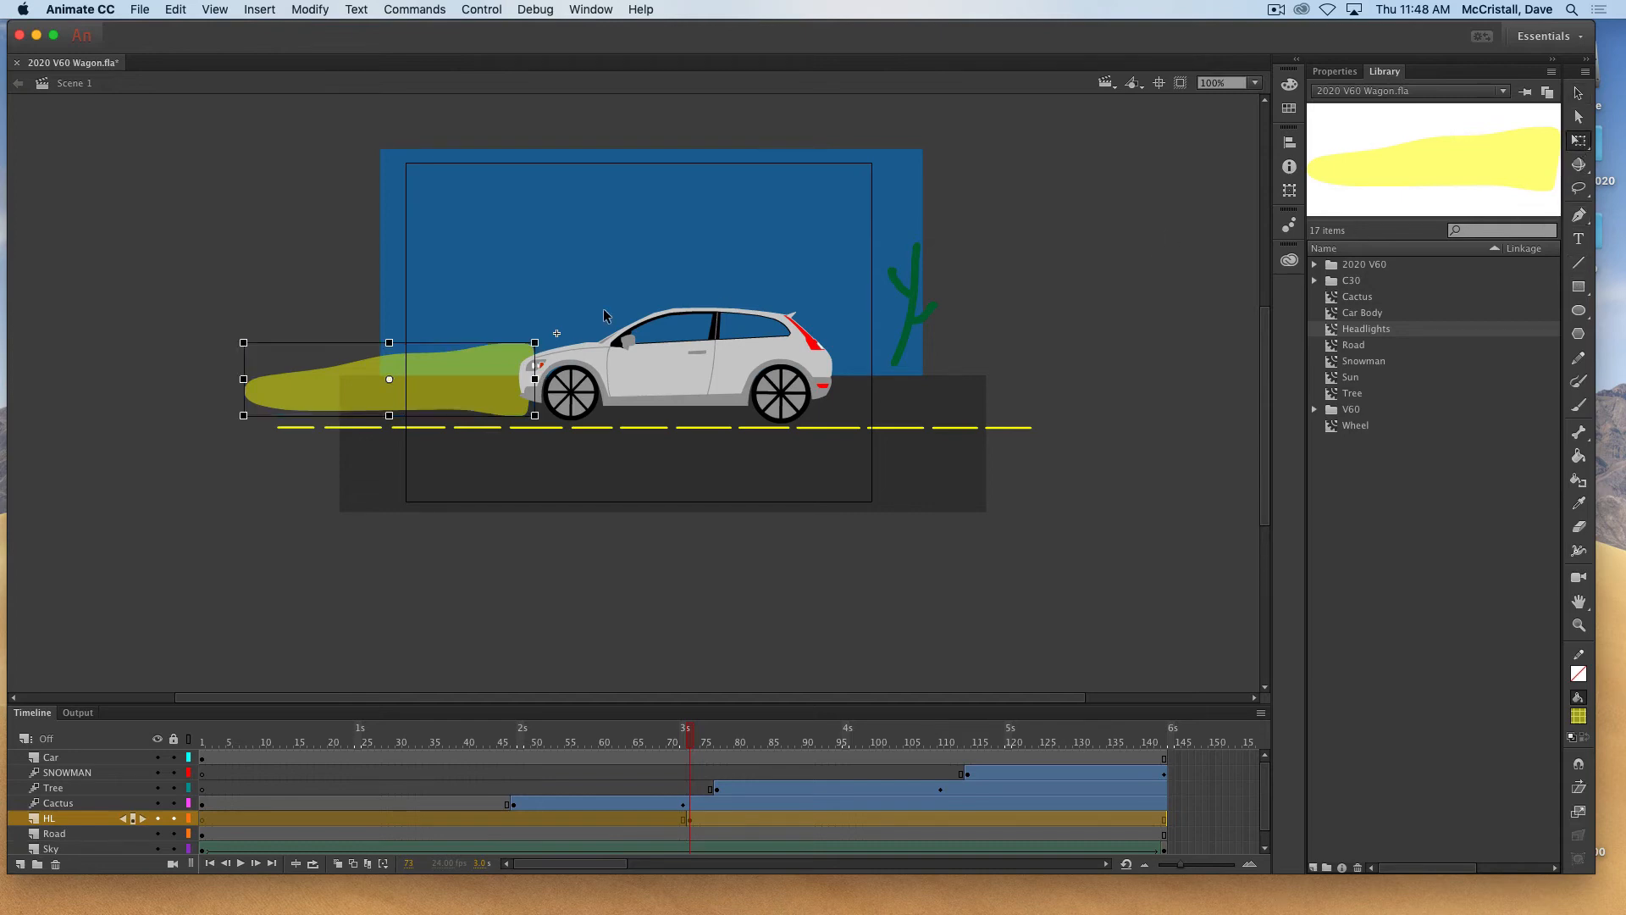
pyautogui.moveTo(542, 339); pyautogui.dragTo(393, 384)
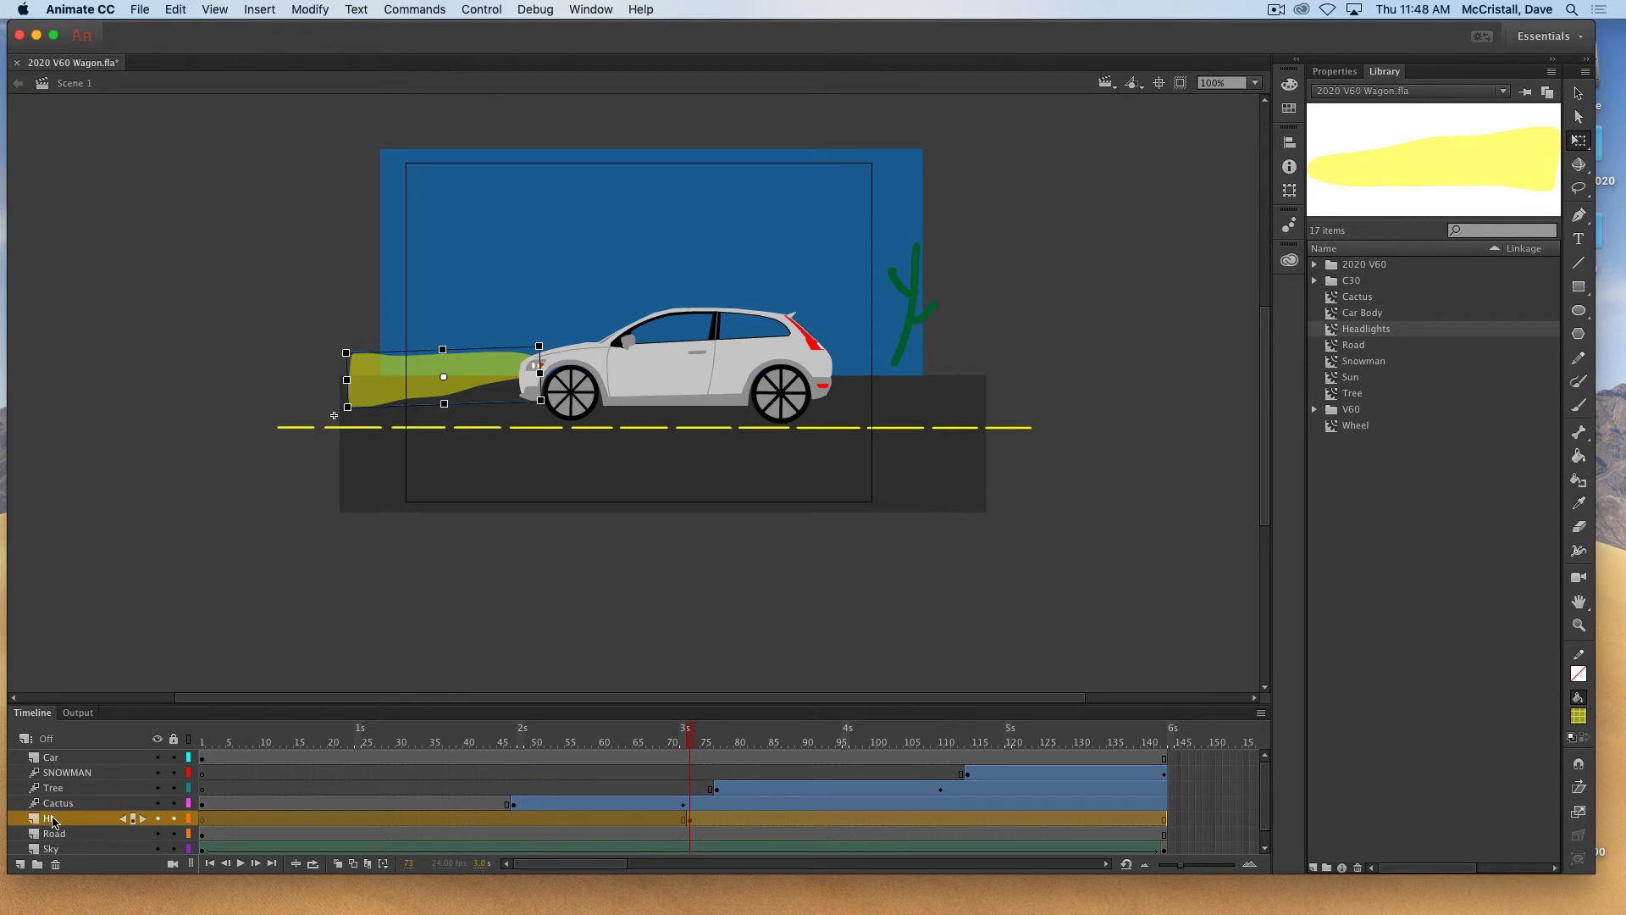
pyautogui.moveTo(52, 819); pyautogui.dragTo(53, 754)
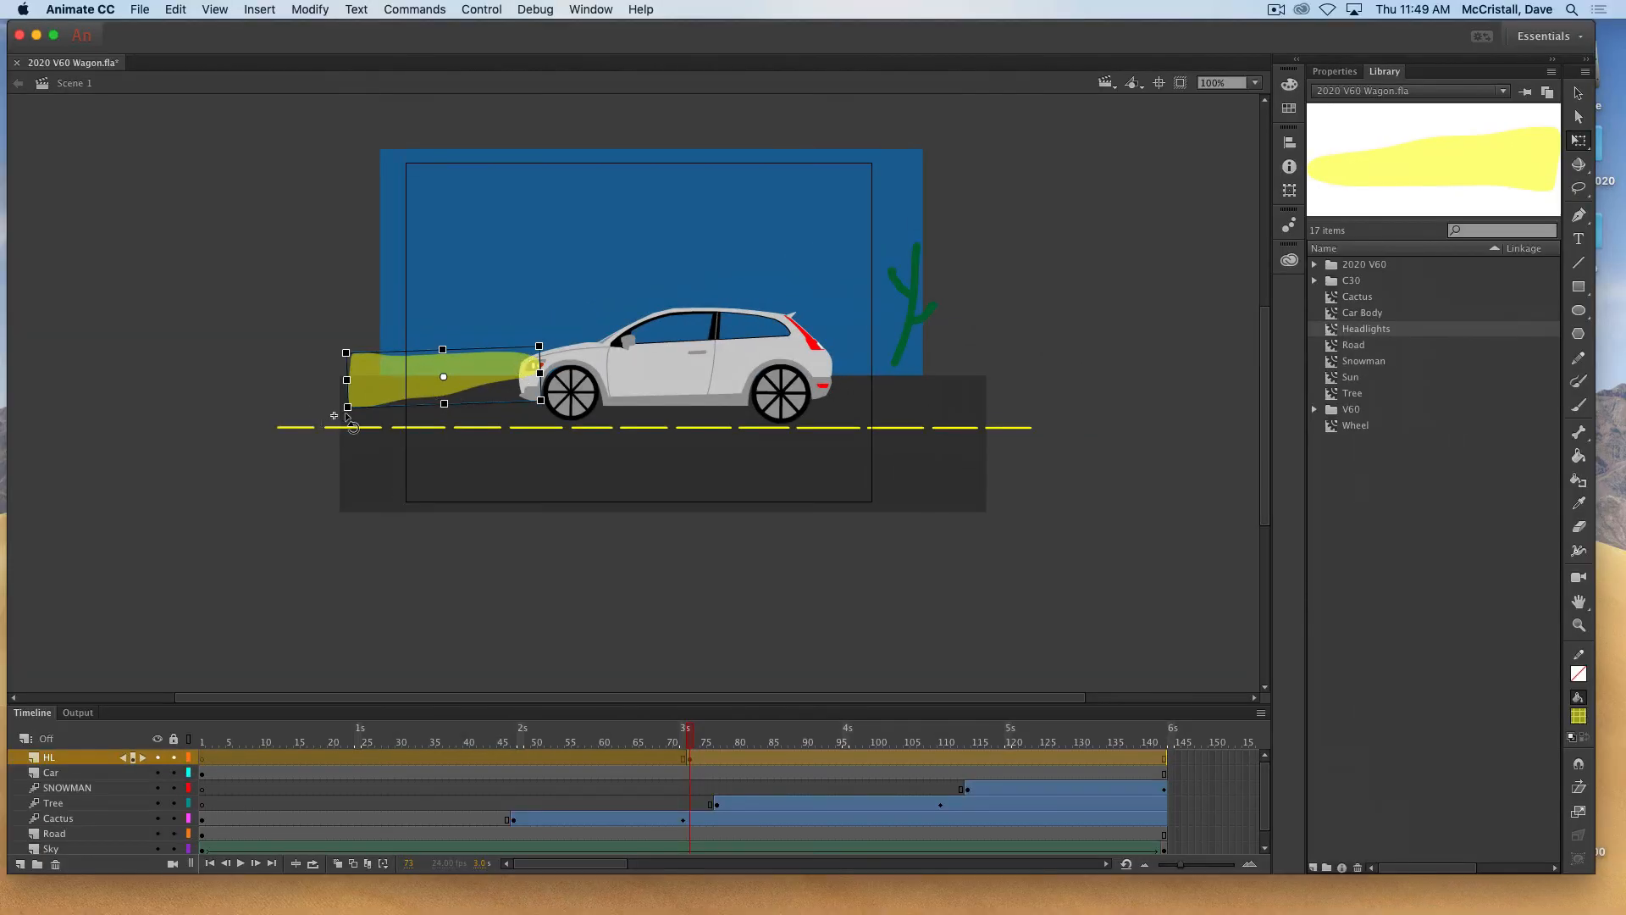
# Skew the headlight beam so its far edge slants, and test the movie, closing the preview when done
pyautogui.moveTo(347, 409); pyautogui.dragTo(418, 410)
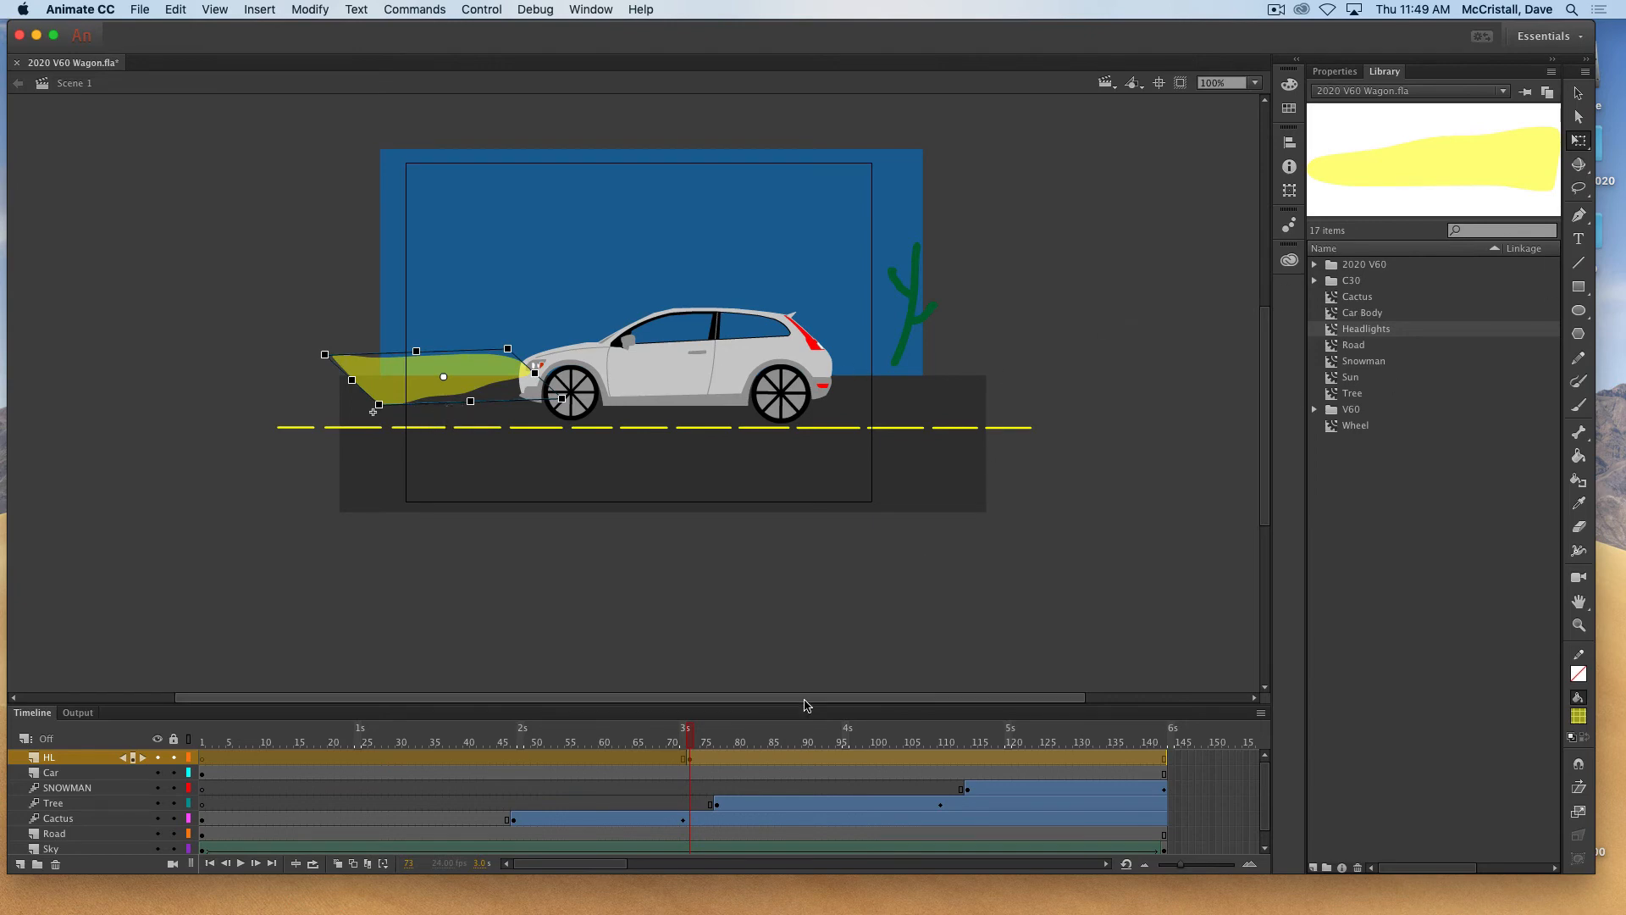
pyautogui.press('super+Return')
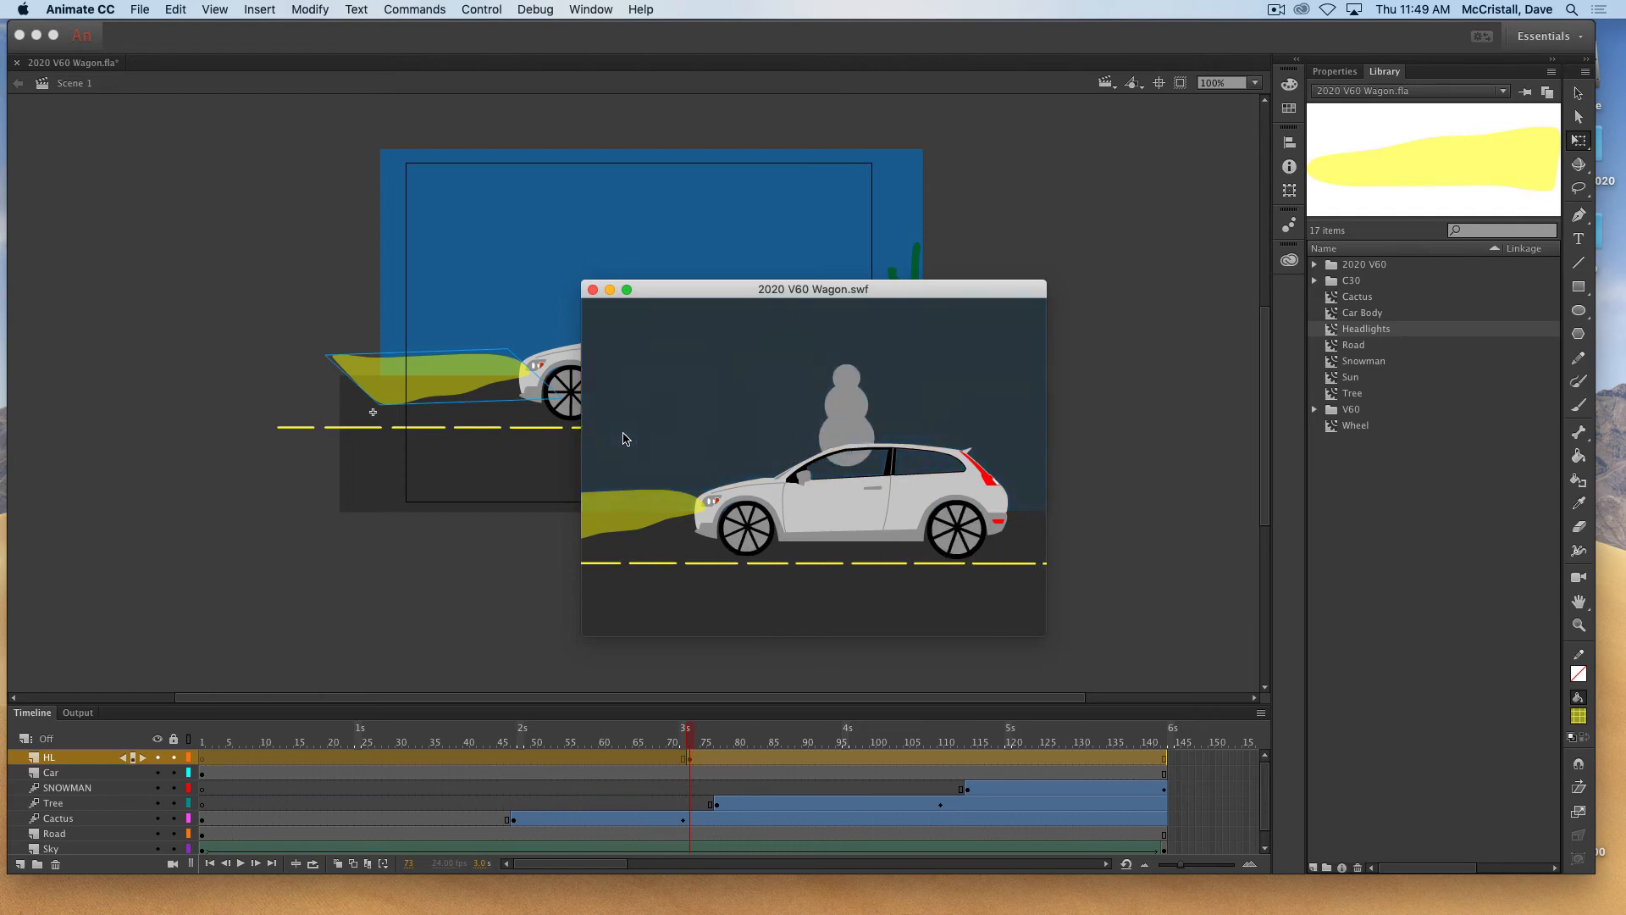
pyautogui.click(591, 290)
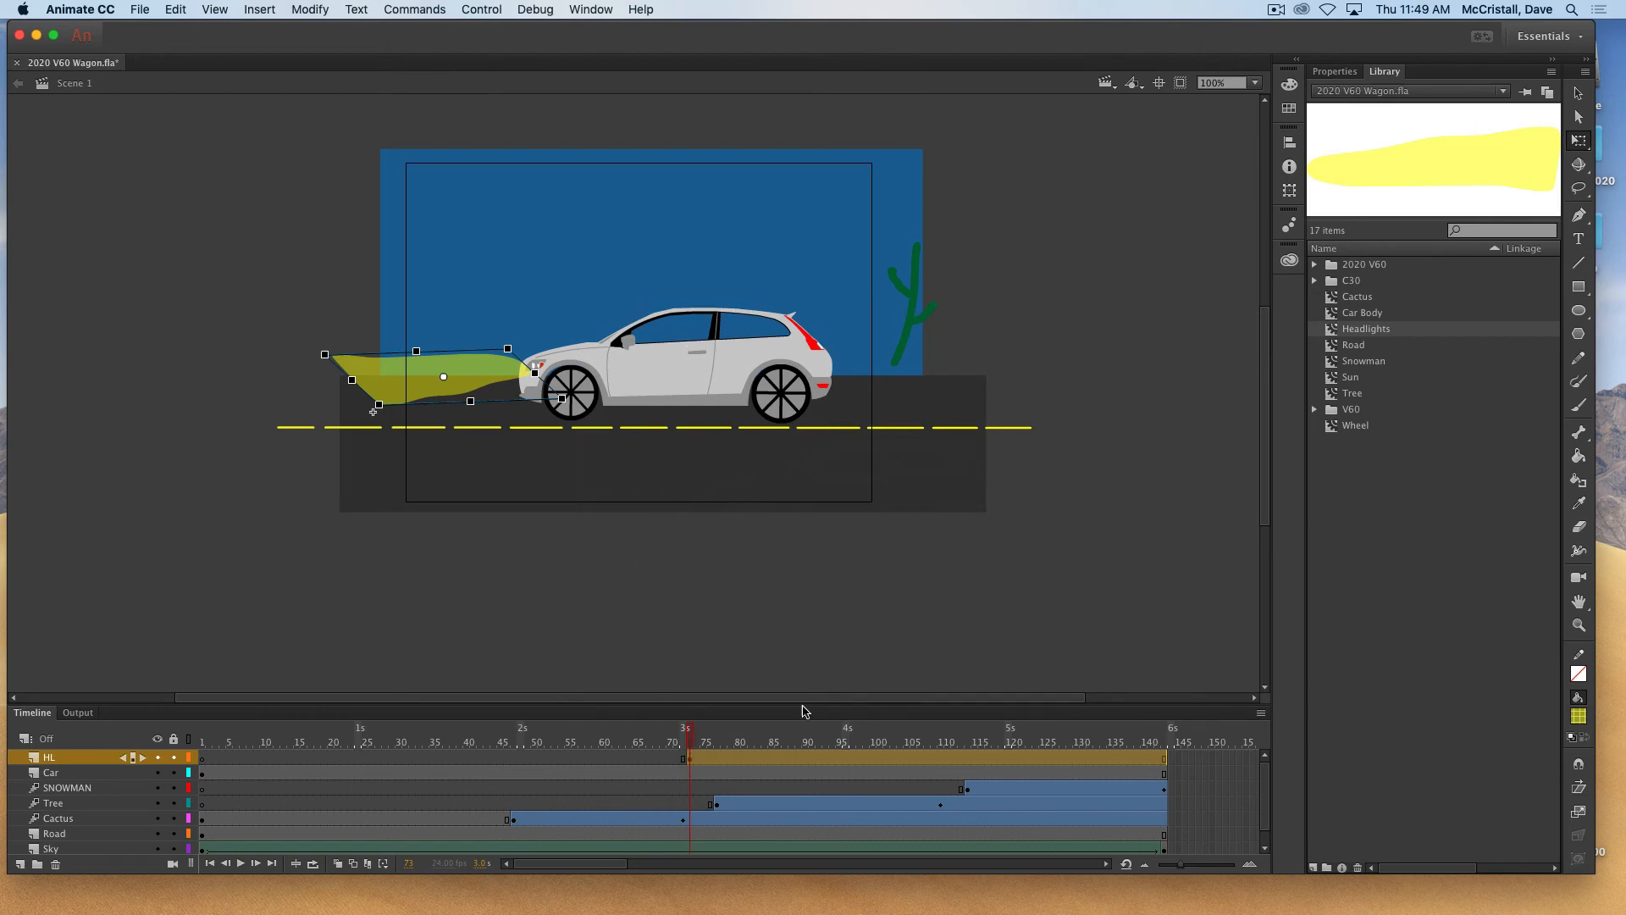
# Open the Car Body symbol and fill both side windows with dark grey at 100% alpha
pyautogui.doubleClick(1332, 313)
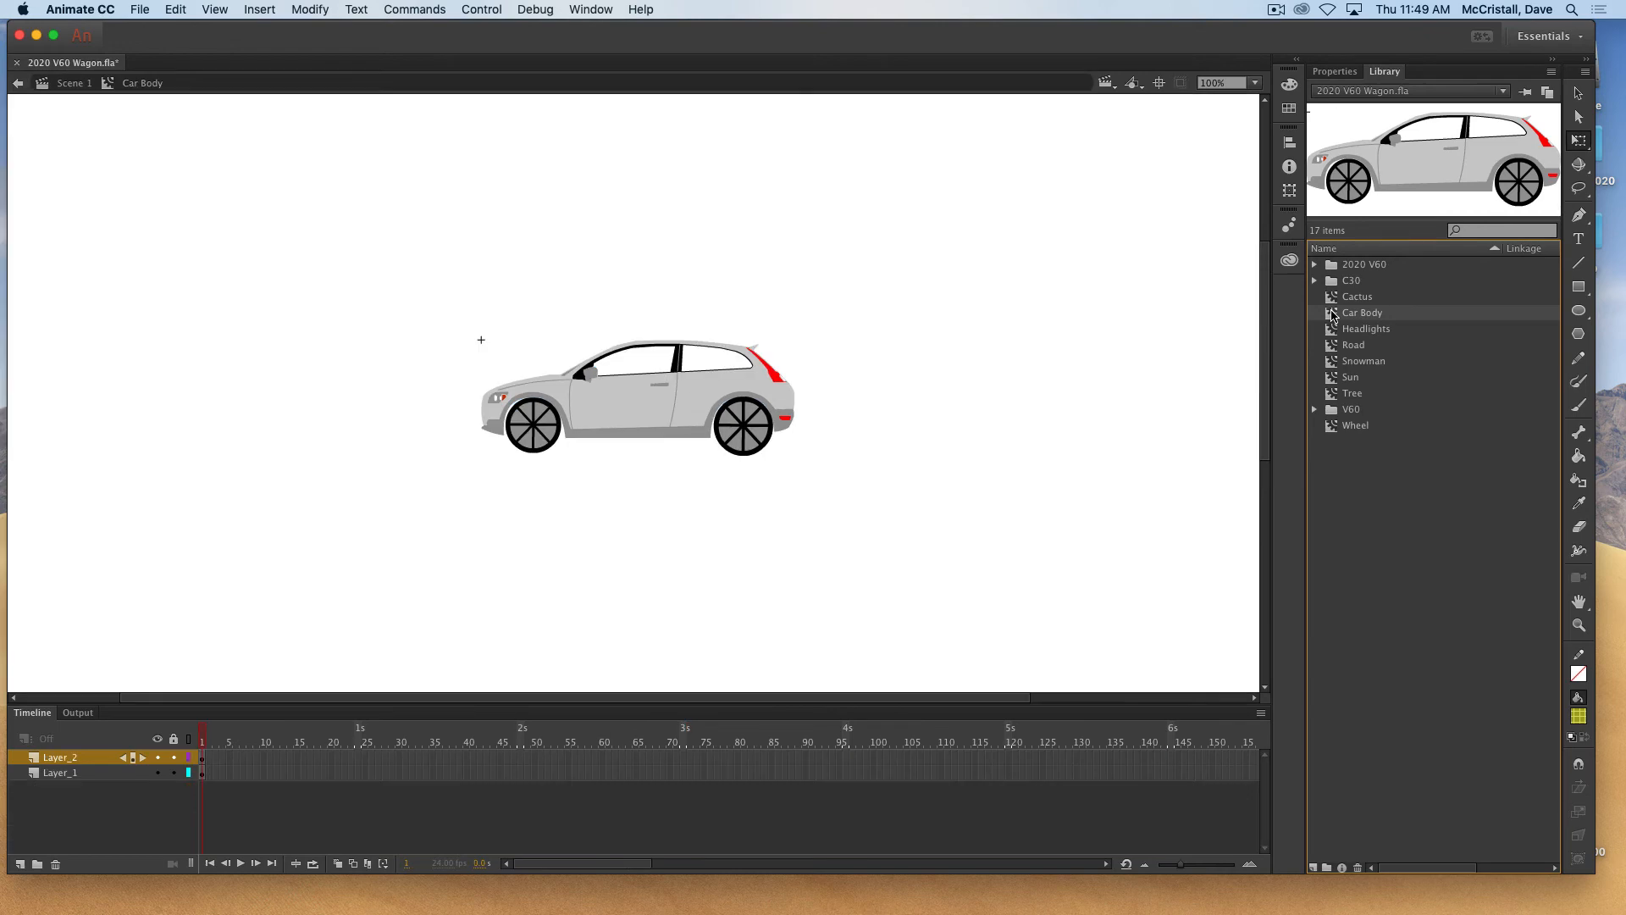
pyautogui.click(1577, 625)
pyautogui.click(649, 376)
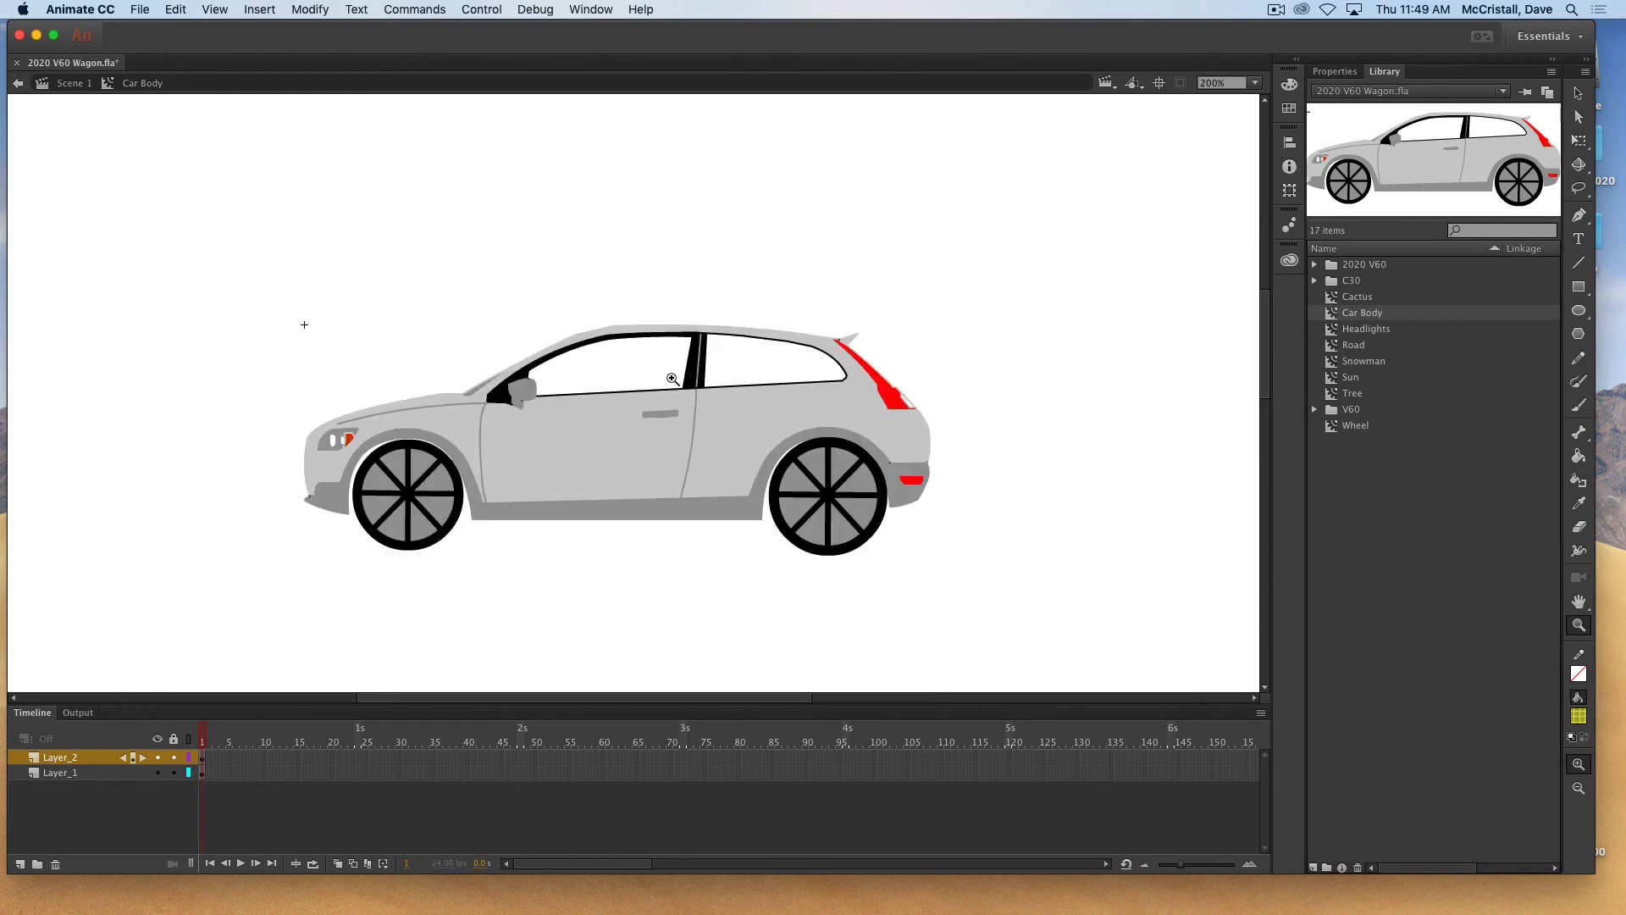
pyautogui.click(673, 379)
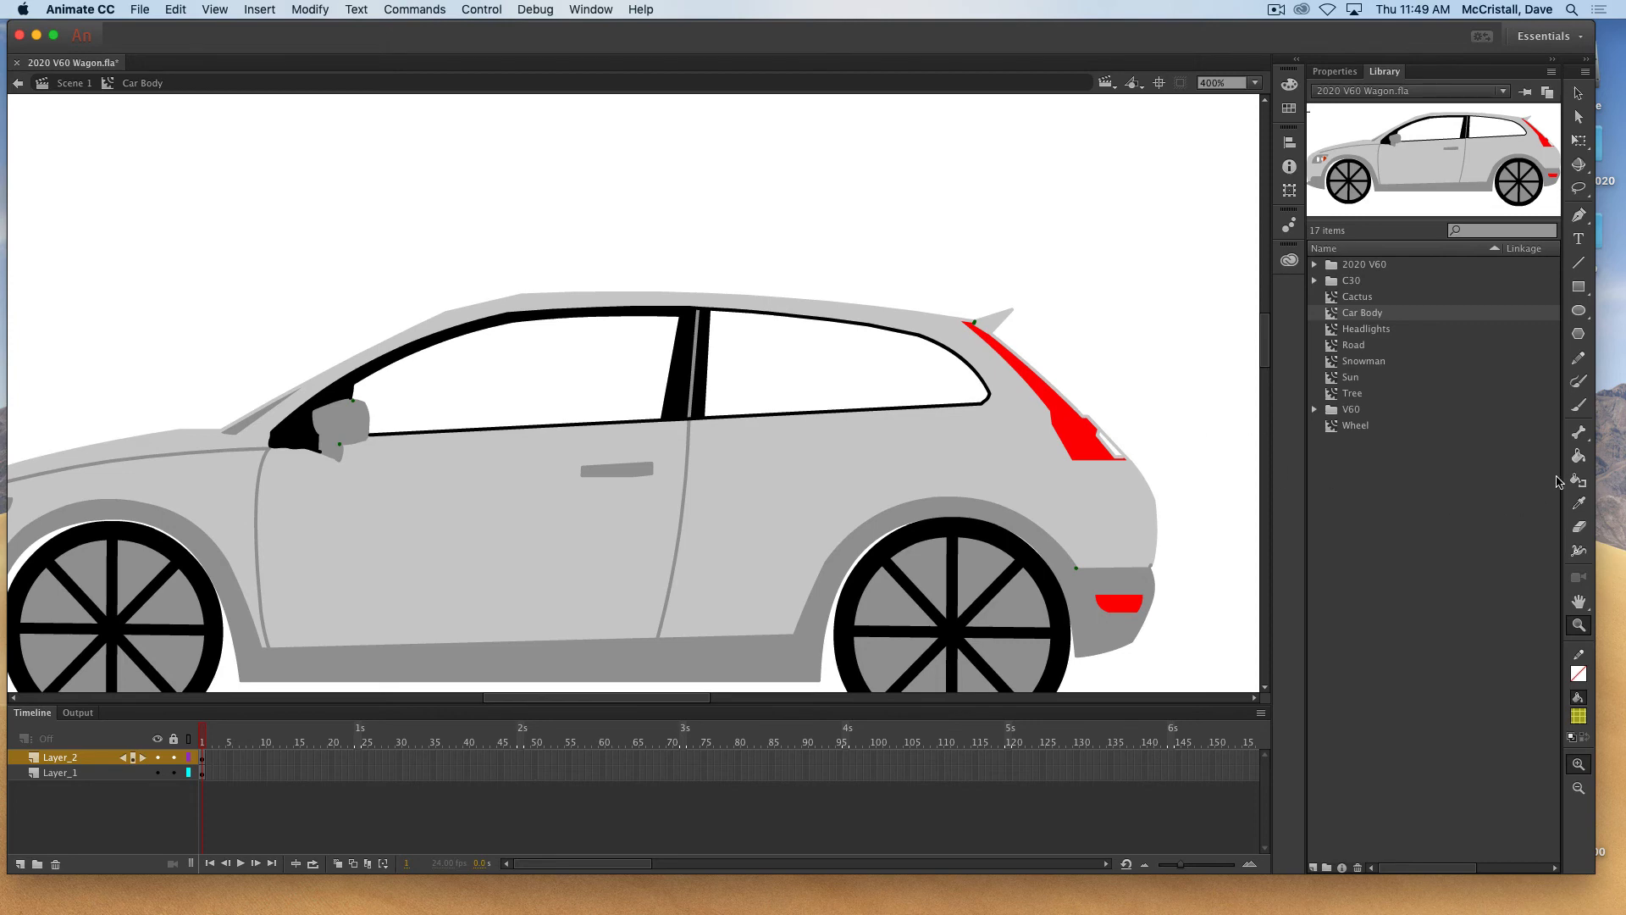
pyautogui.click(1579, 456)
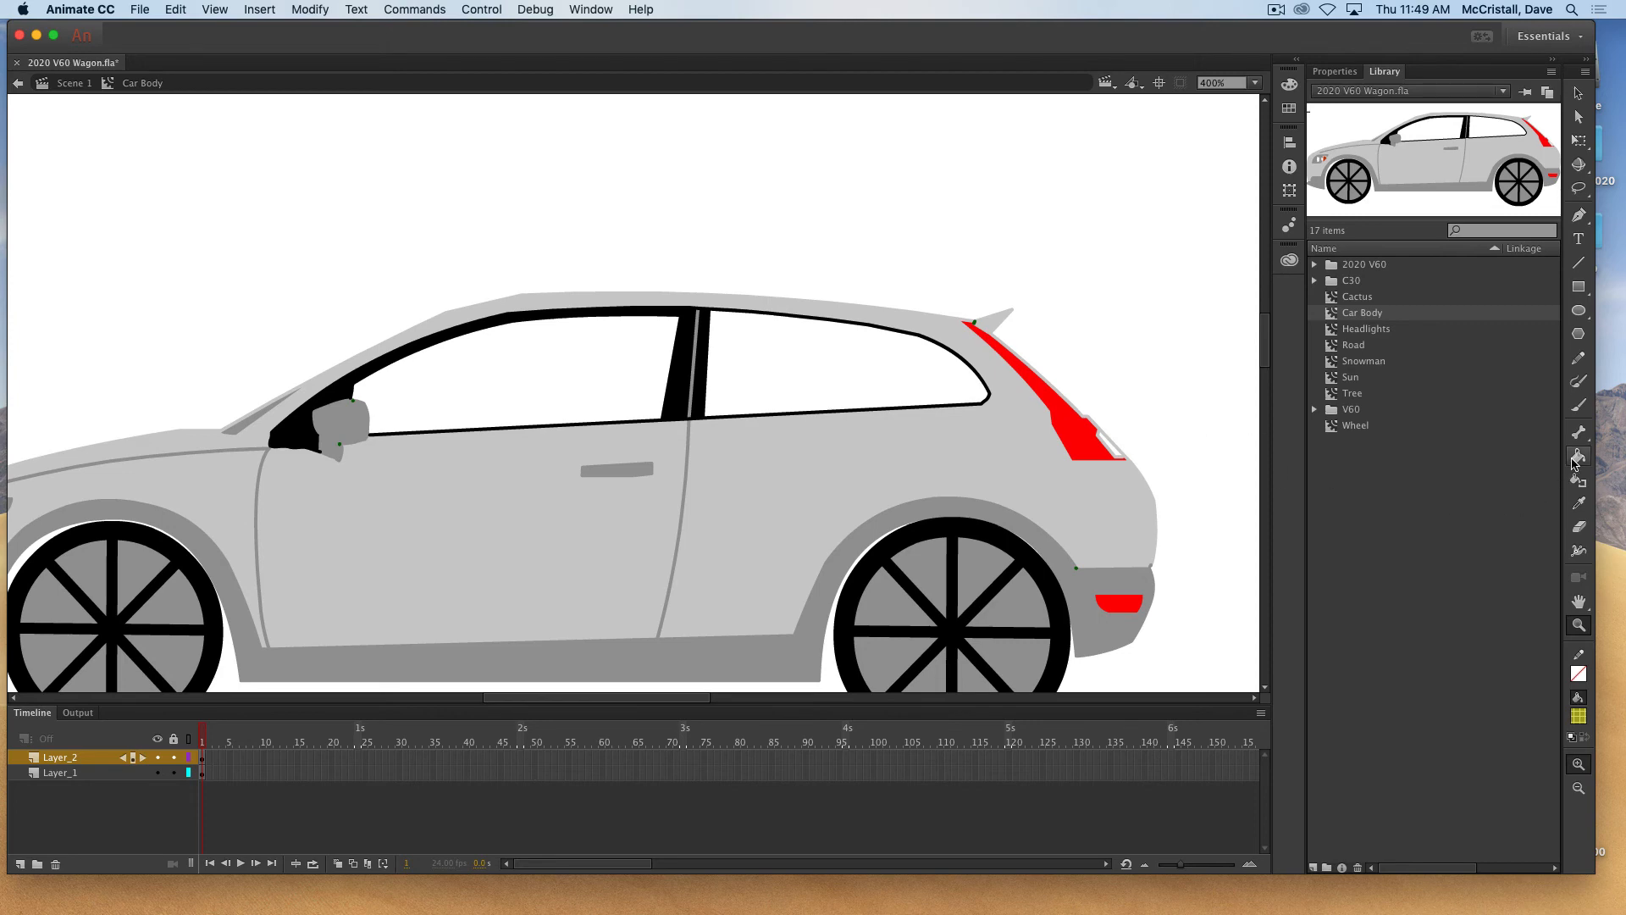
pyautogui.click(1577, 716)
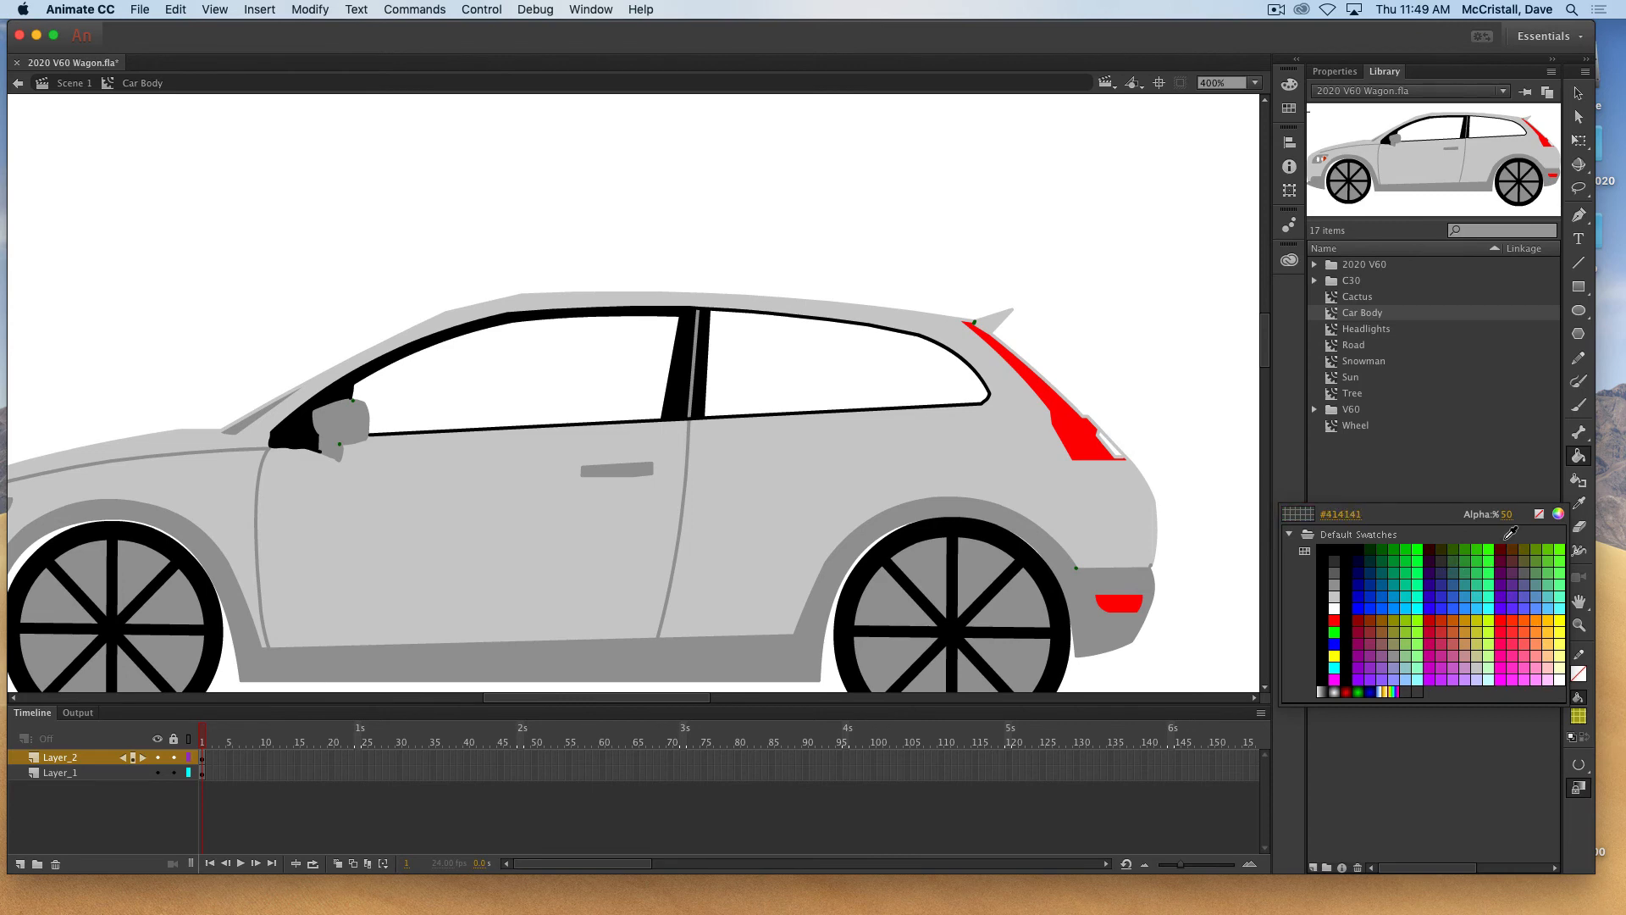
pyautogui.click(1507, 514)
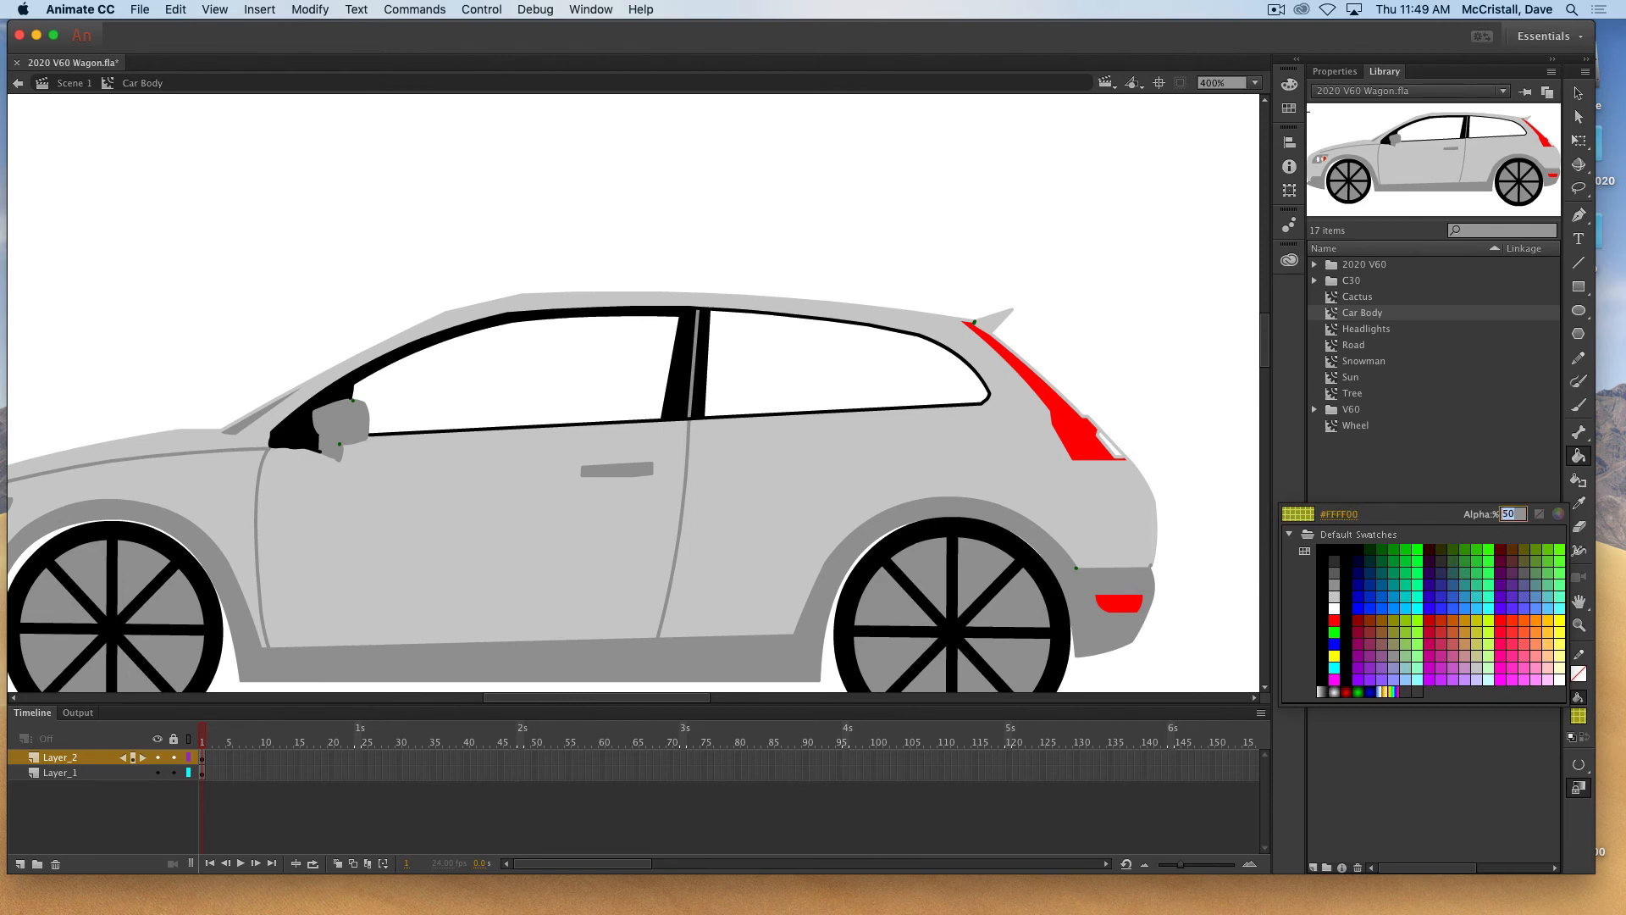
pyautogui.write('100')
pyautogui.click(1336, 570)
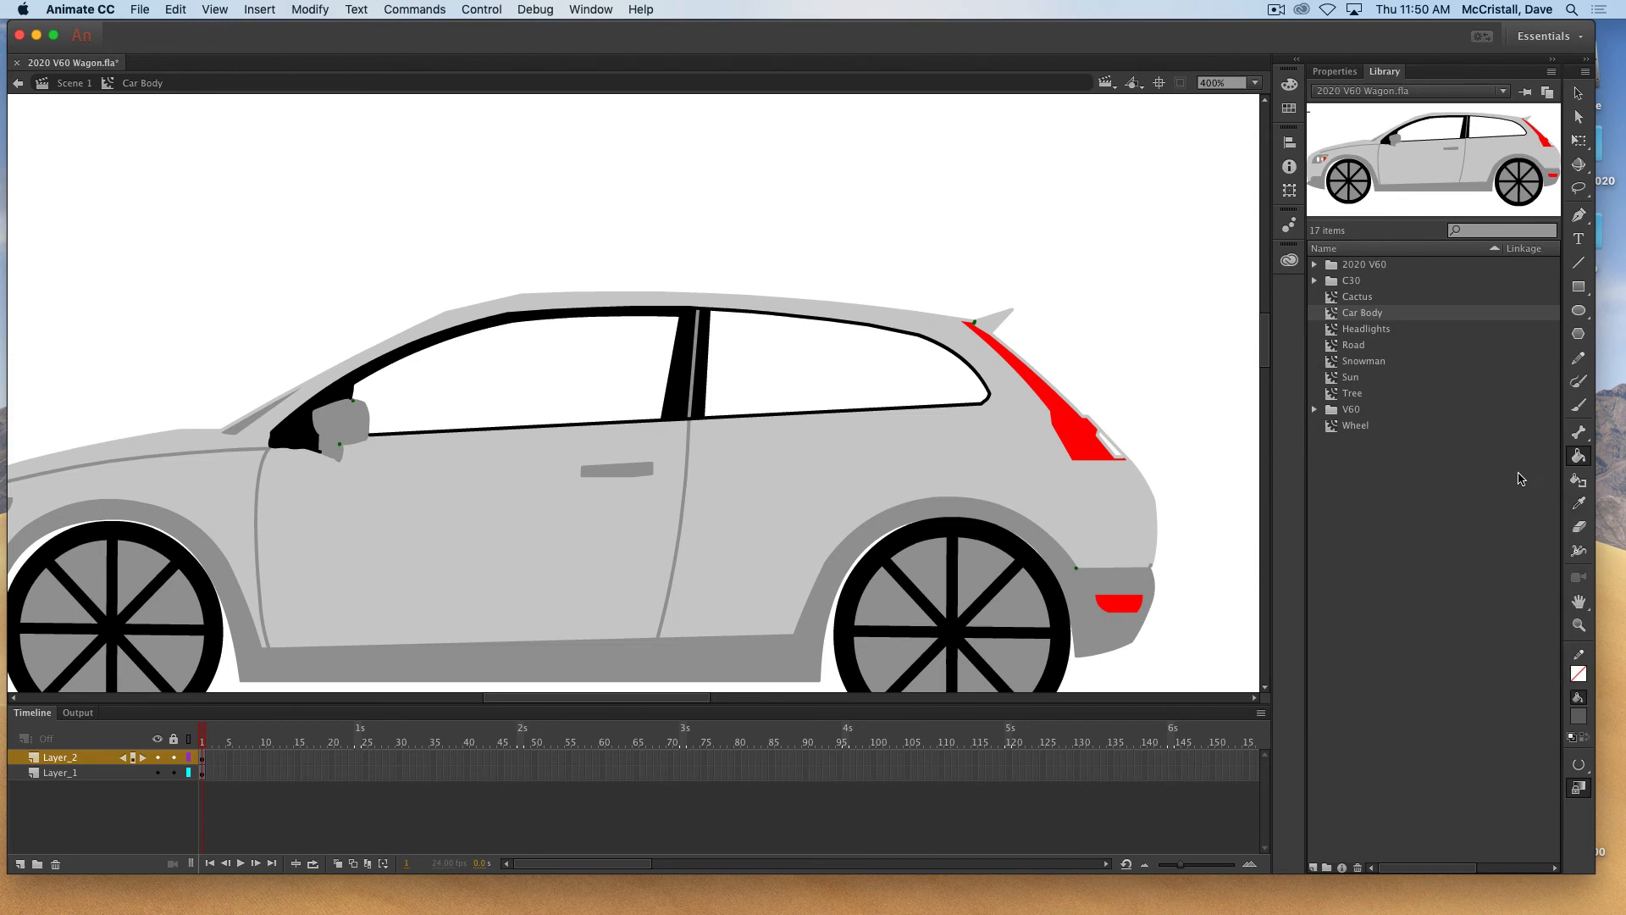
pyautogui.click(863, 366)
pyautogui.click(613, 361)
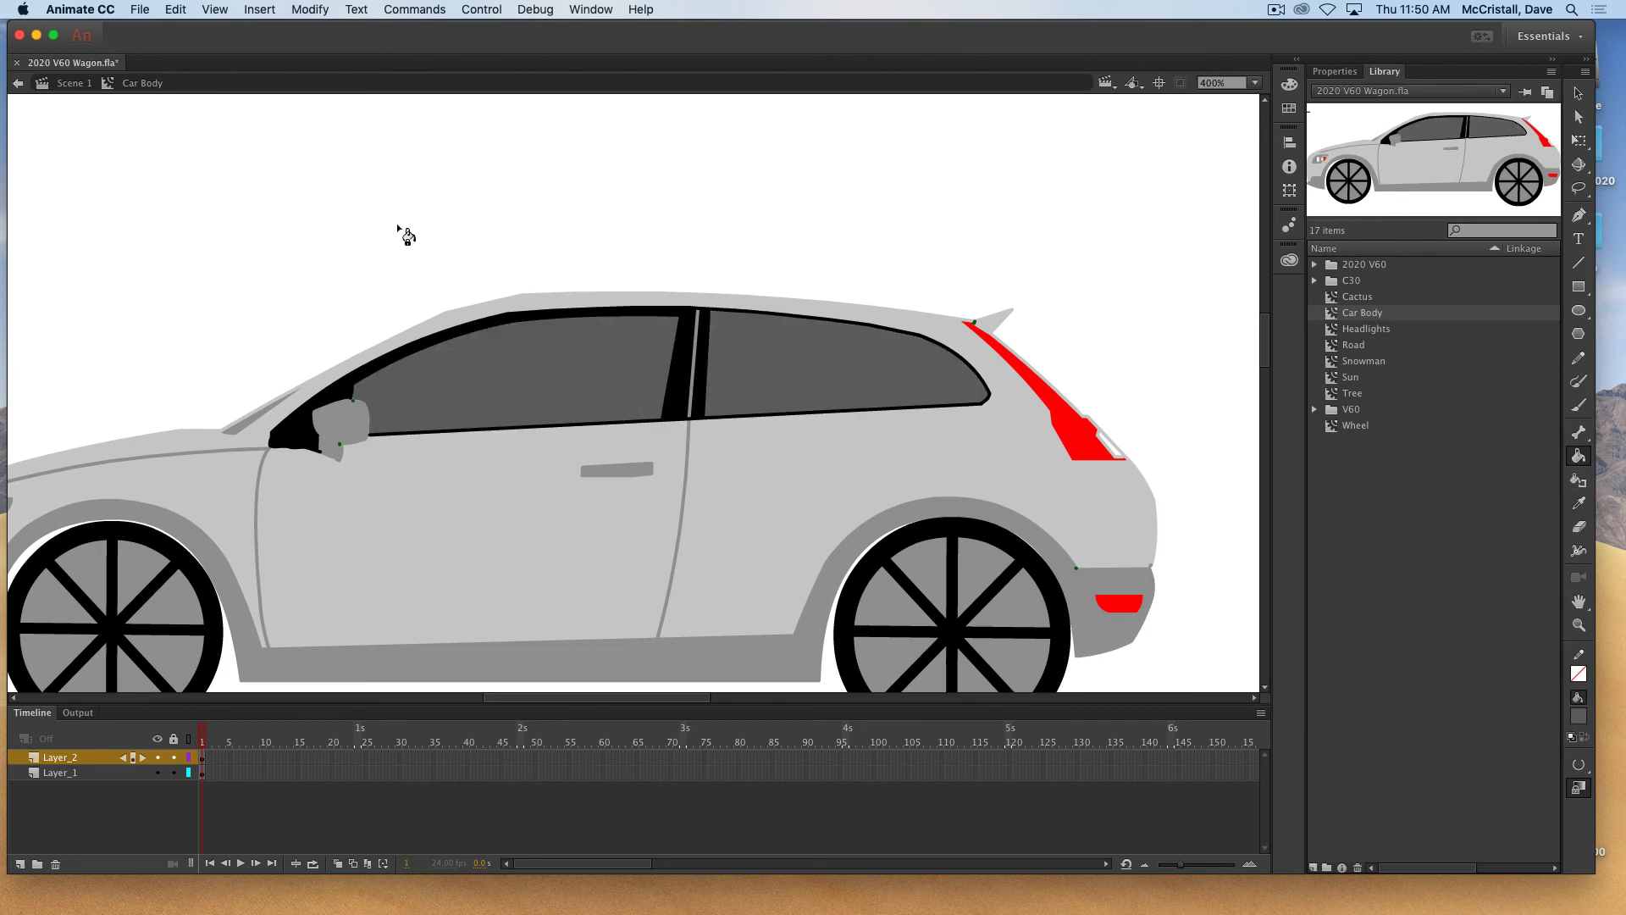
# Return to Scene 1 and test the movie to review the tinted windows, closing the preview when done
pyautogui.click(72, 87)
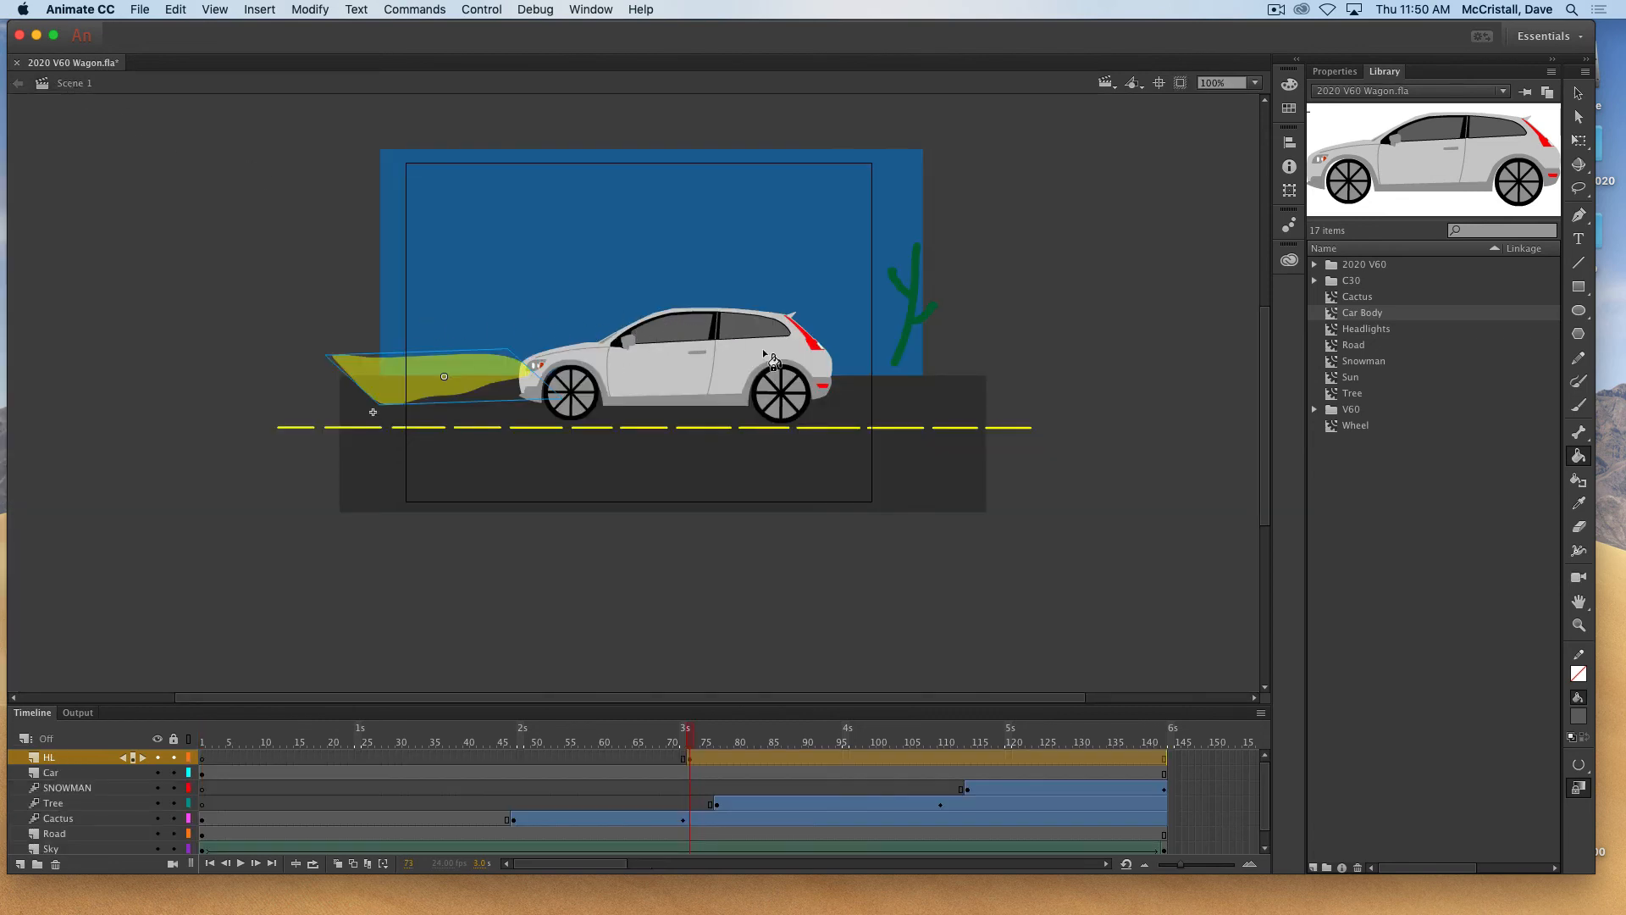
pyautogui.press('super+Return')
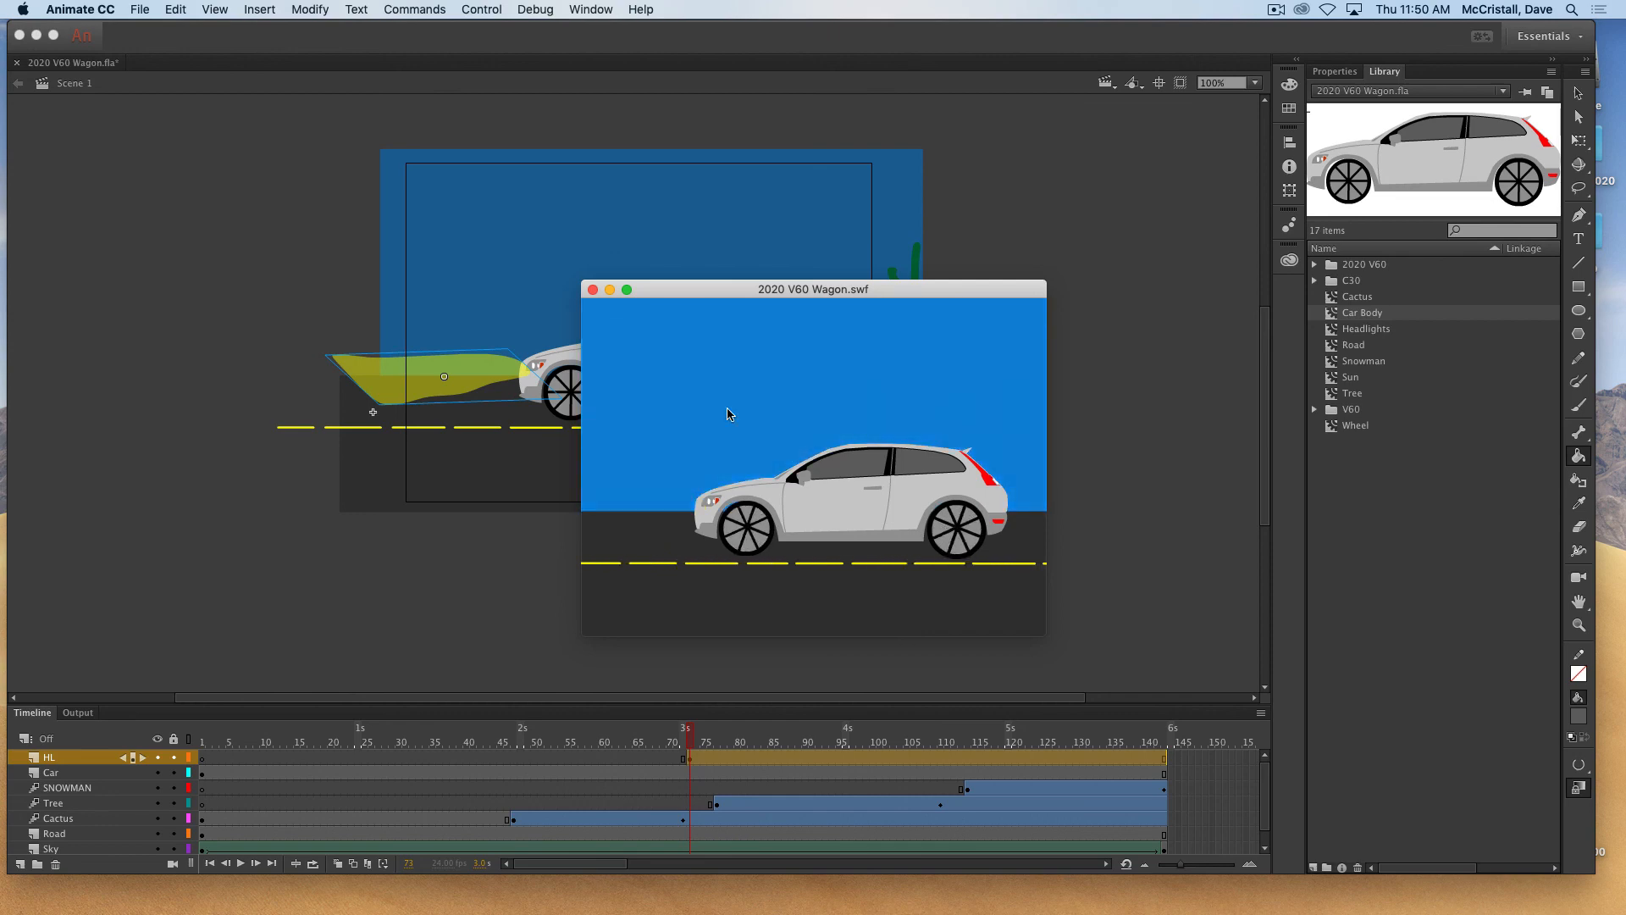
pyautogui.click(593, 290)
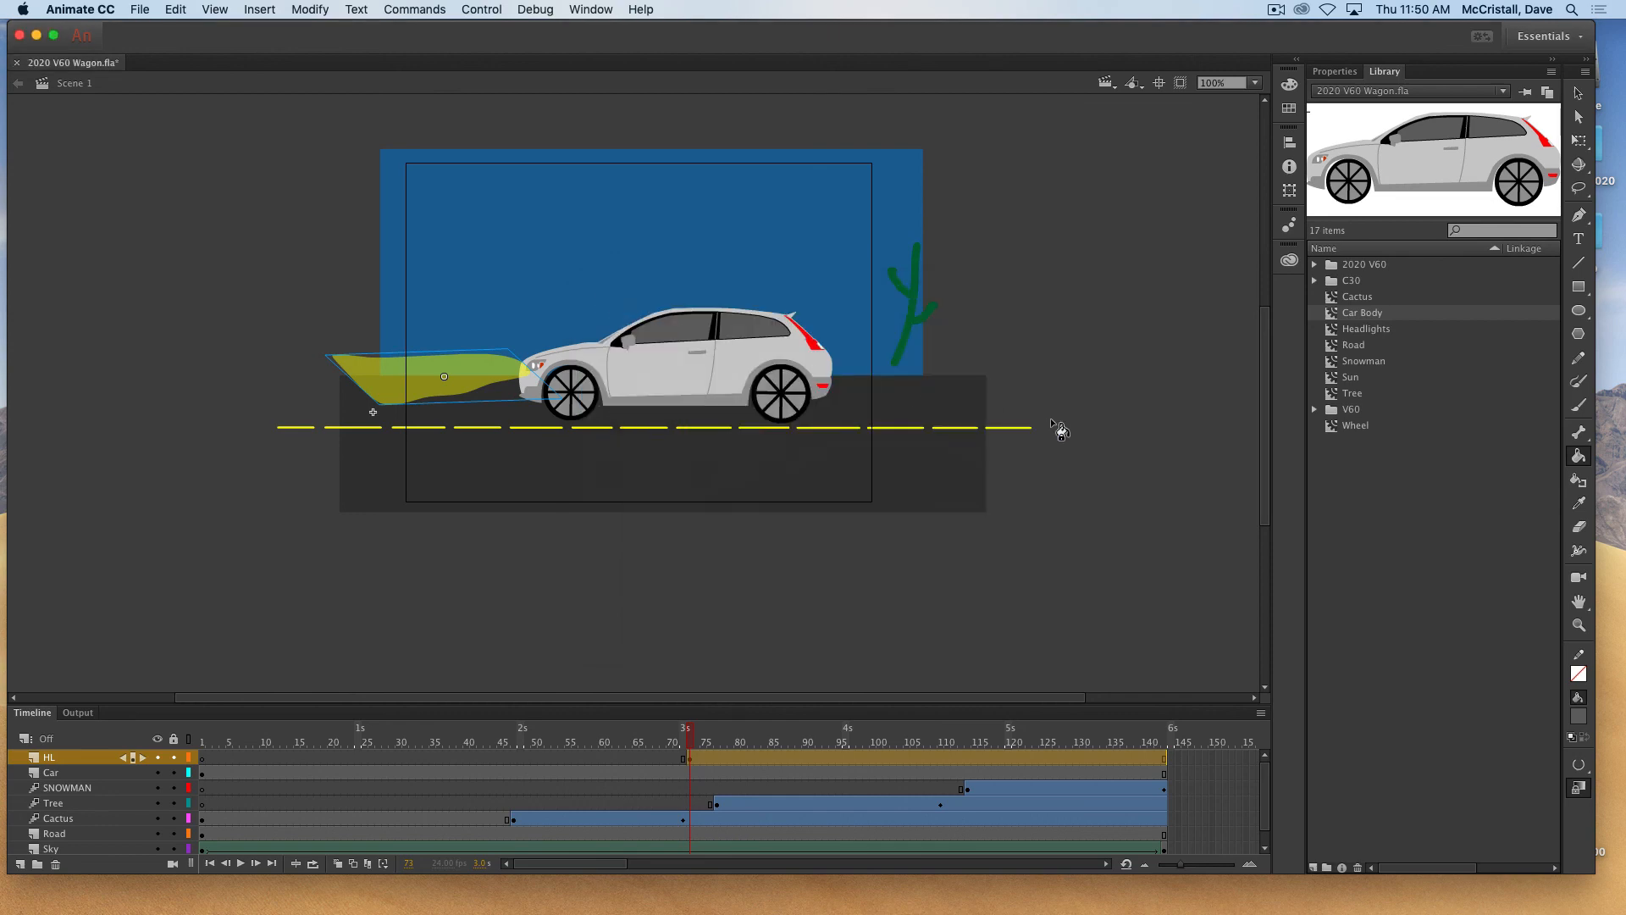
# Open the Car Body symbol and refill both side windows with grey #666666 at 50% alpha
pyautogui.doubleClick(1332, 315)
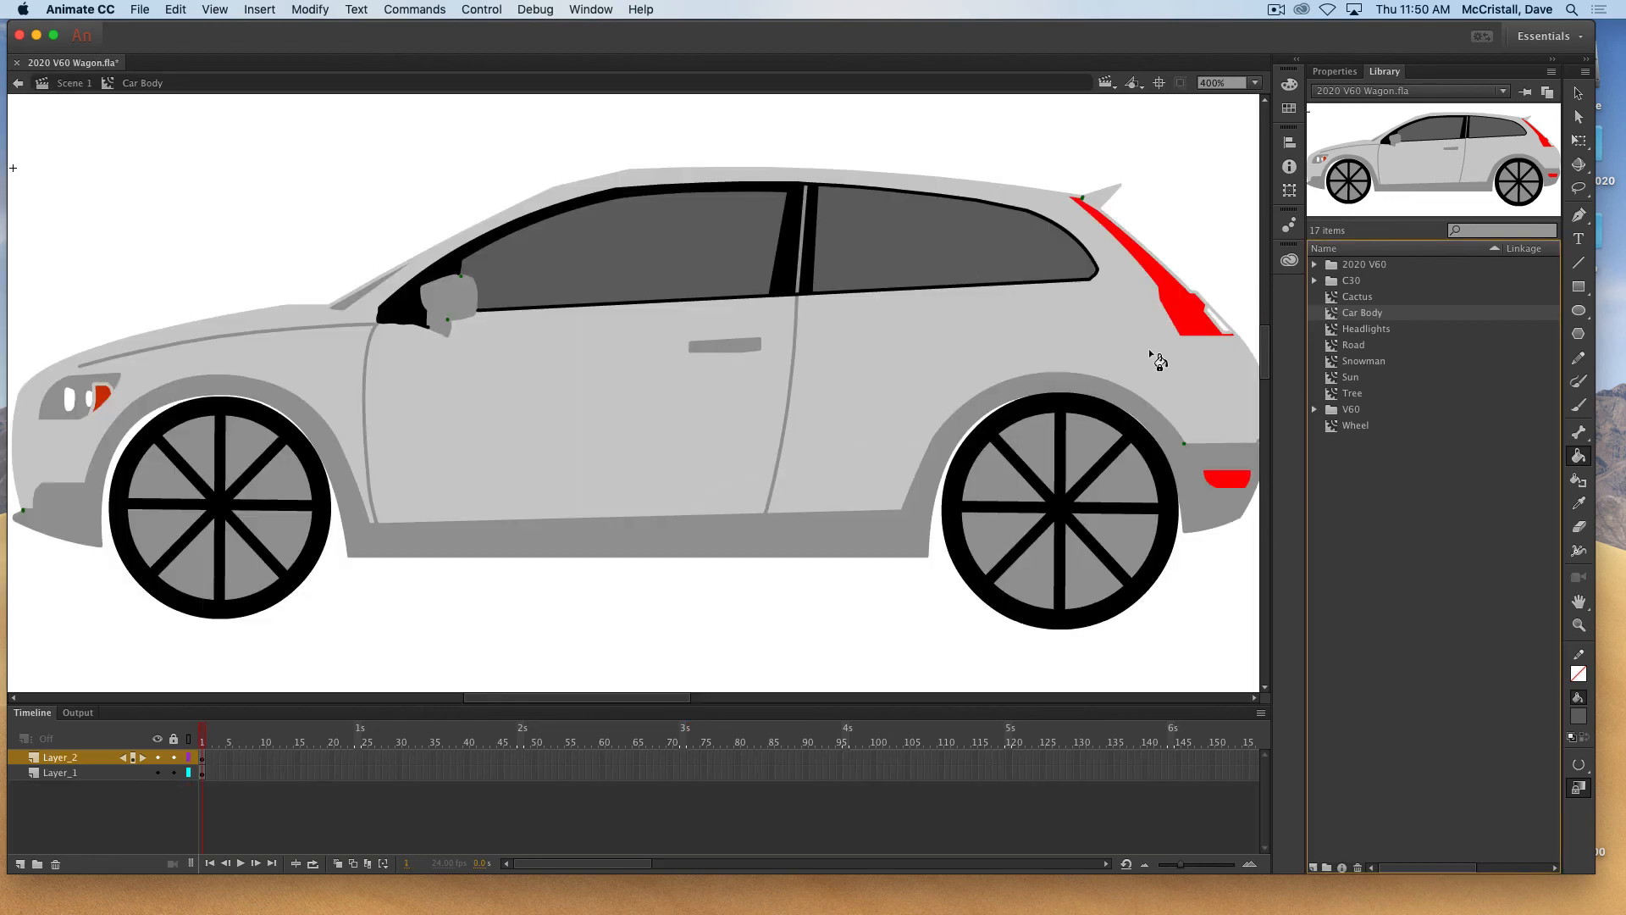
pyautogui.click(1573, 717)
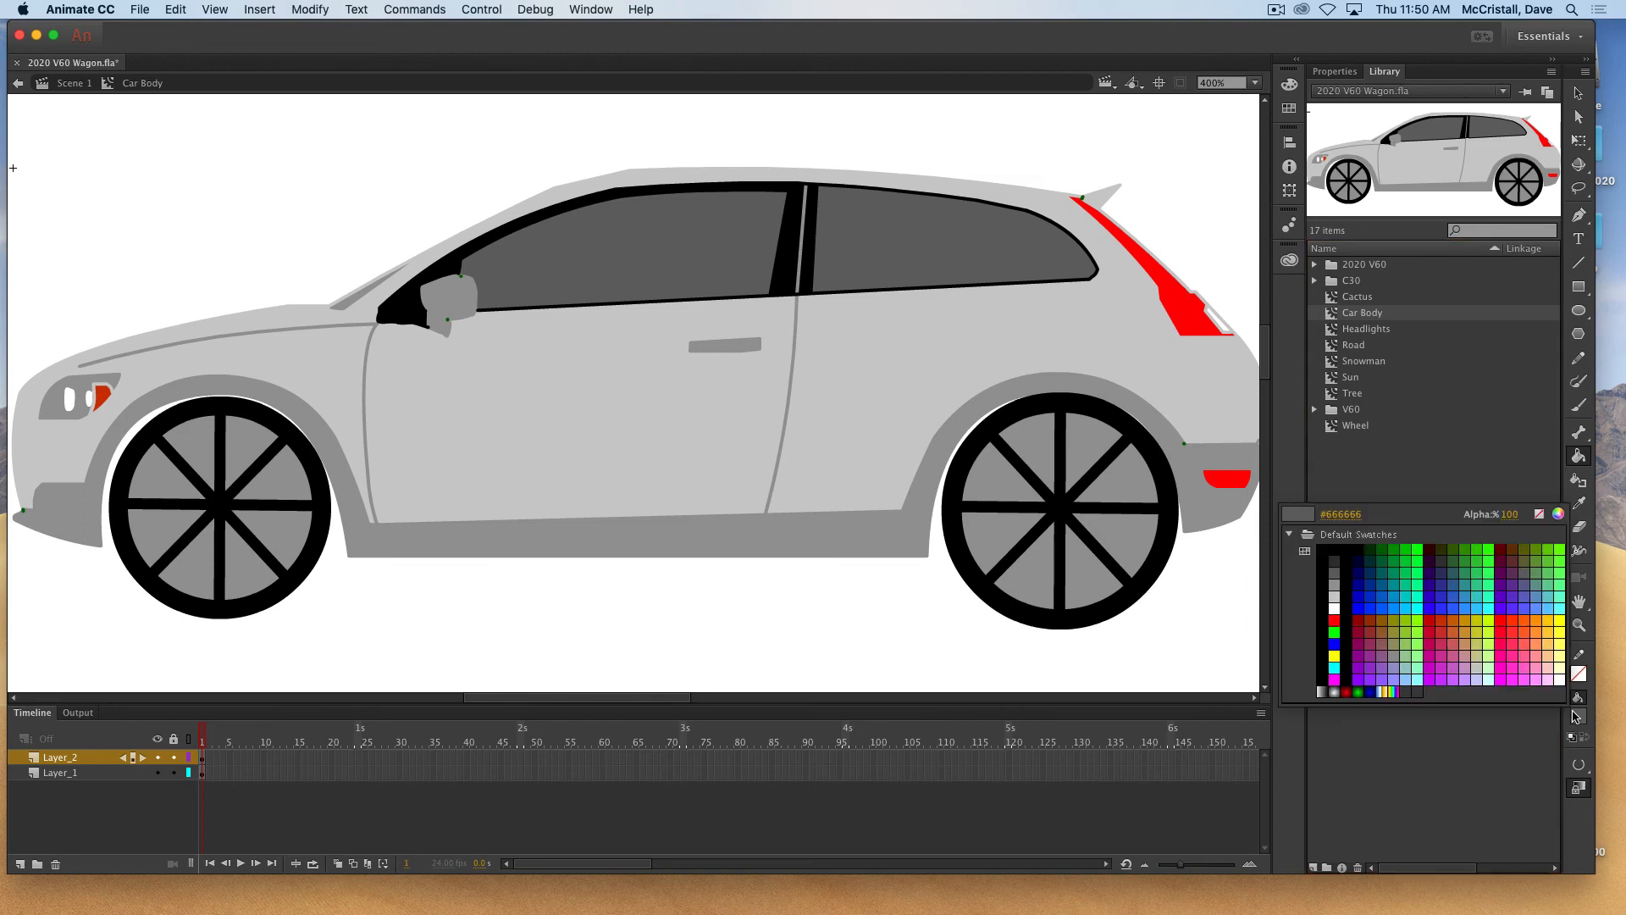
pyautogui.click(1508, 514)
pyautogui.write('50')
pyautogui.click(1338, 573)
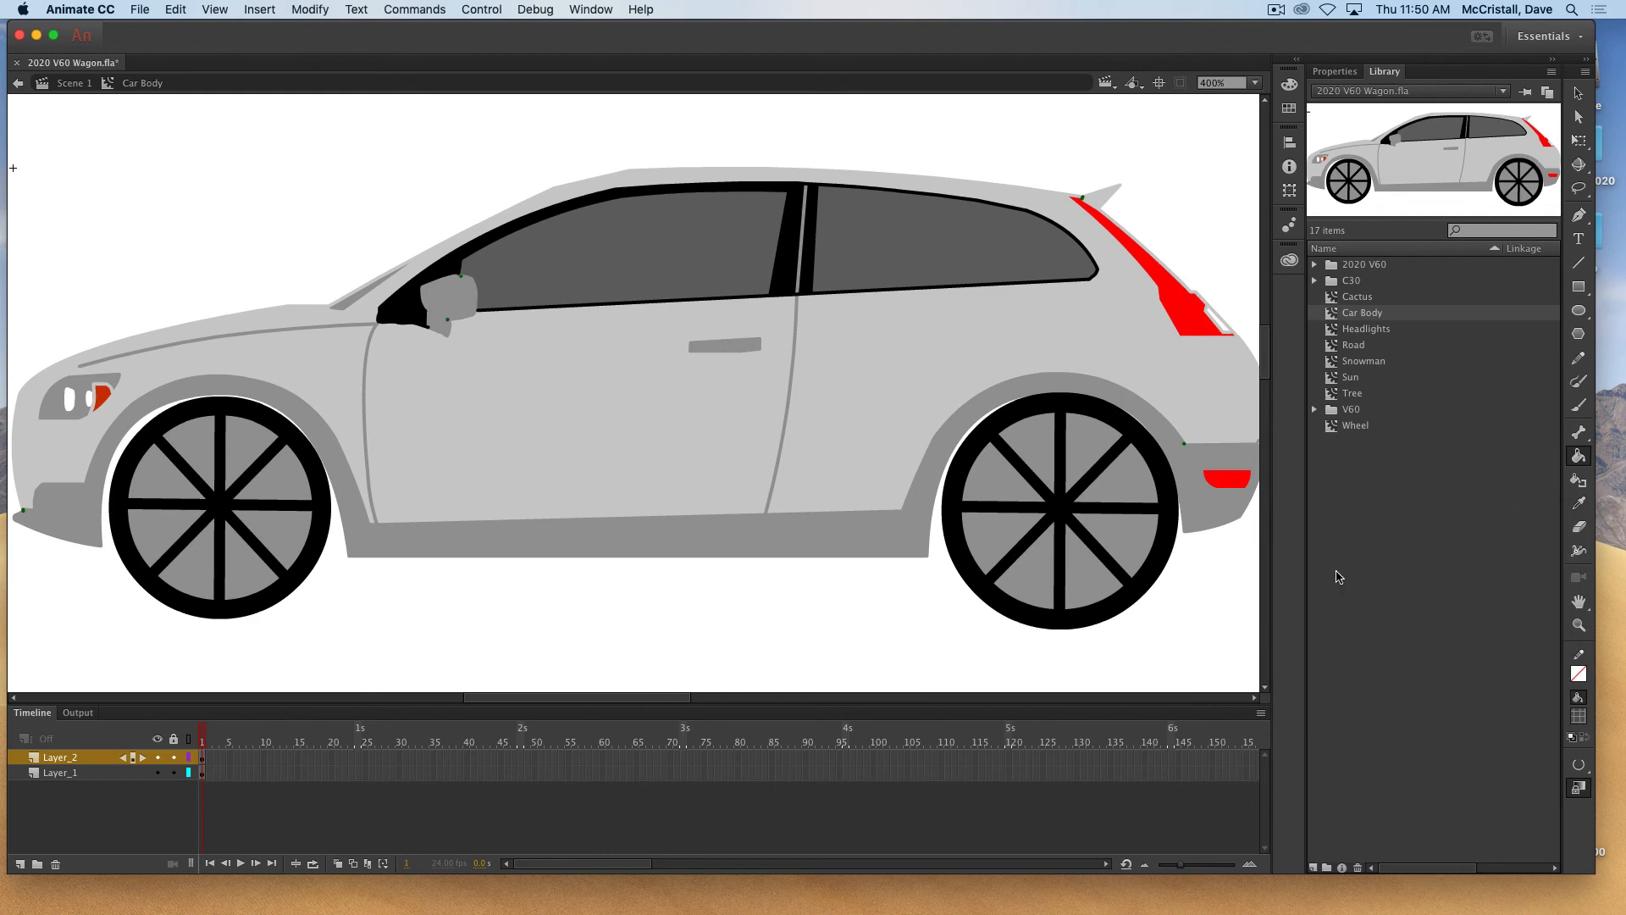
pyautogui.click(938, 261)
pyautogui.click(690, 252)
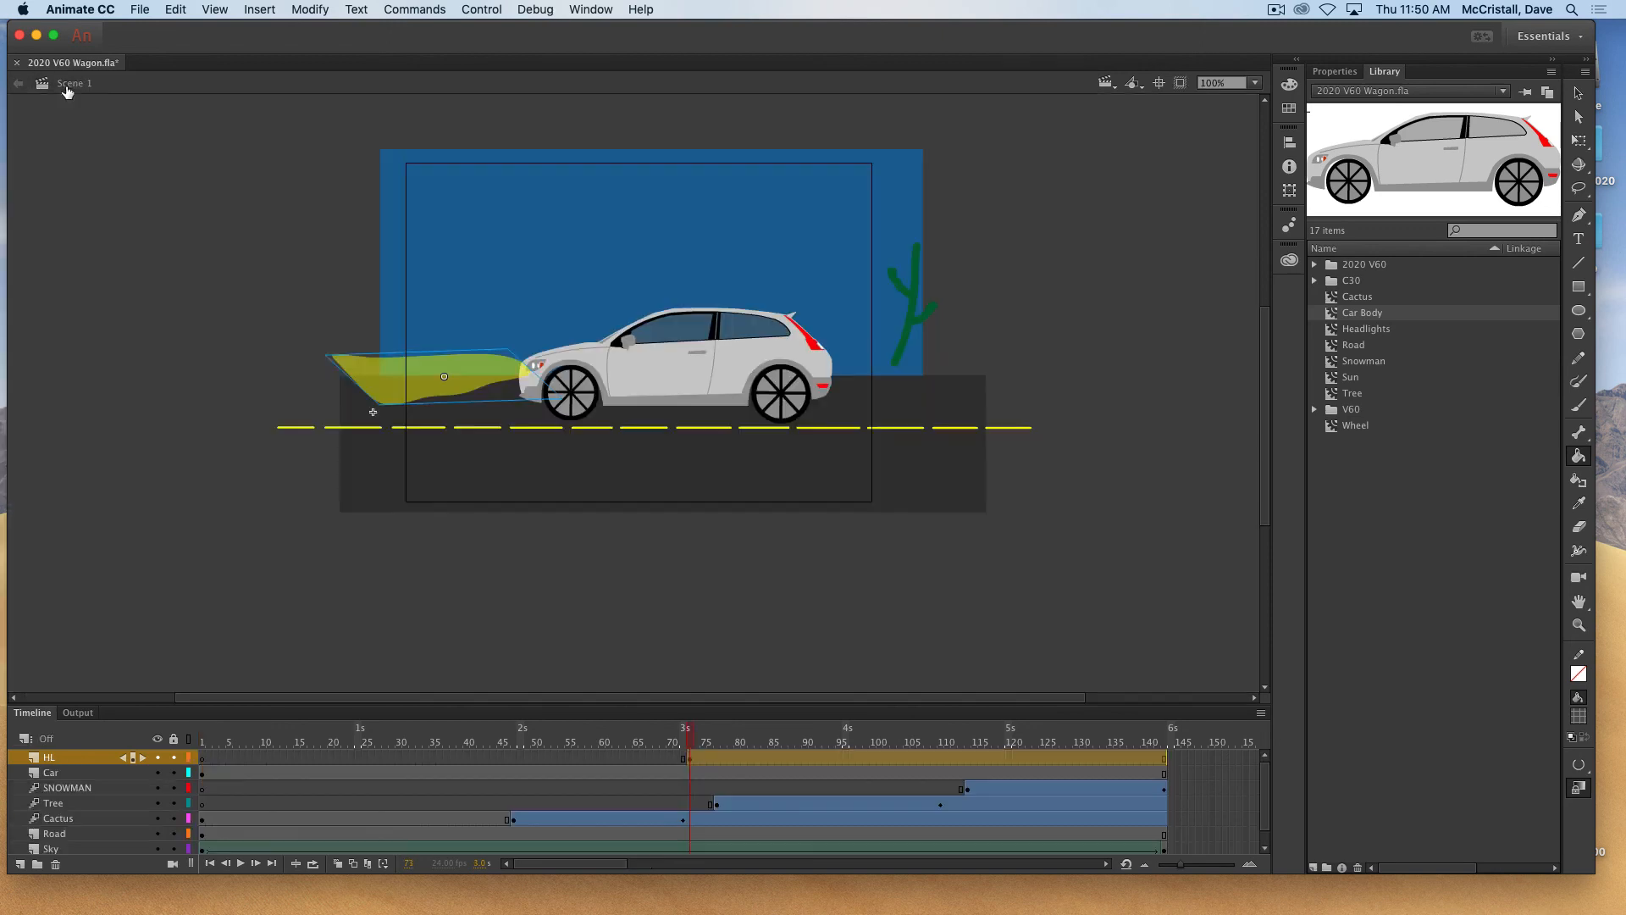
# Return to Scene 1 and test the movie to review the semi-transparent window tint
pyautogui.click(70, 83)
pyautogui.press('super+Return')
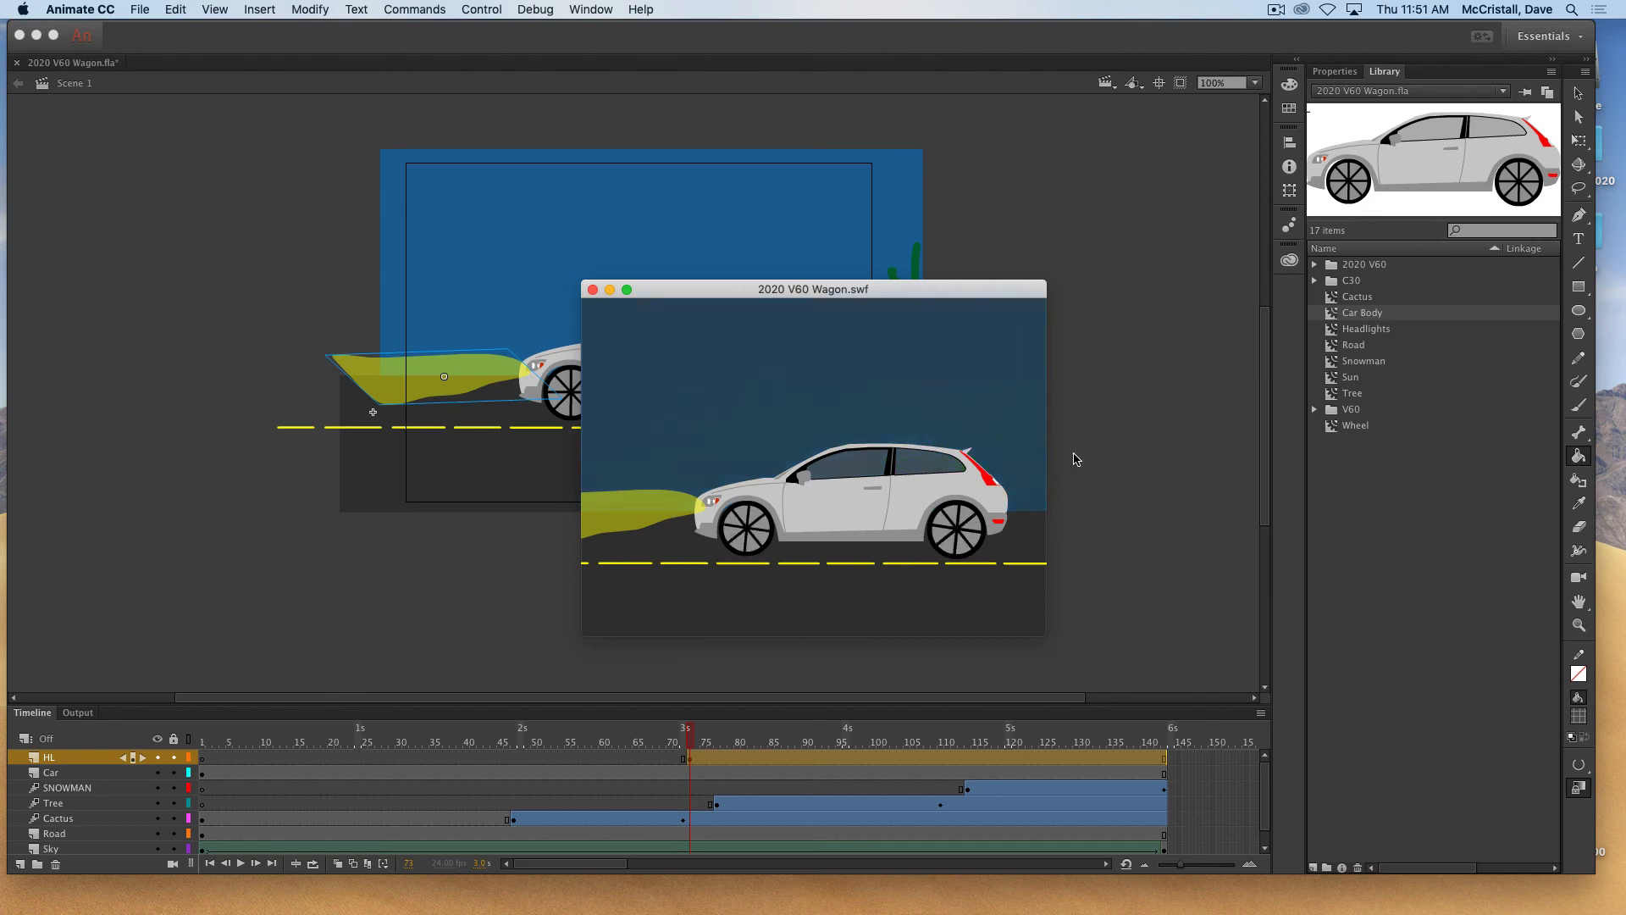
# Open the fill colour swatches with their alpha setting
pyautogui.click(1579, 718)
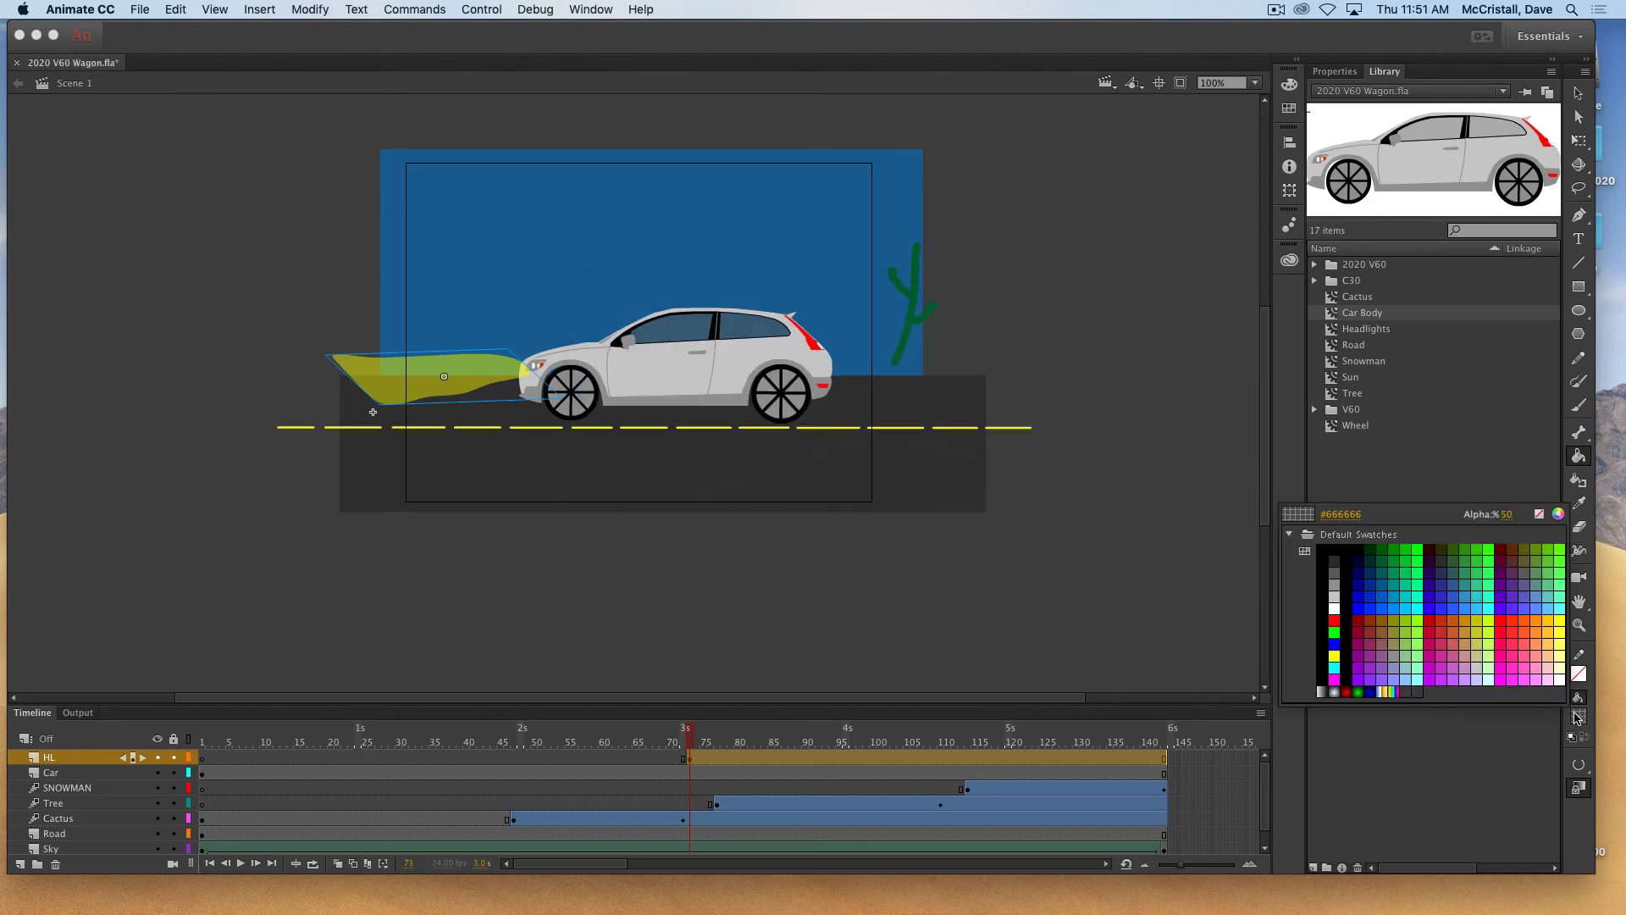